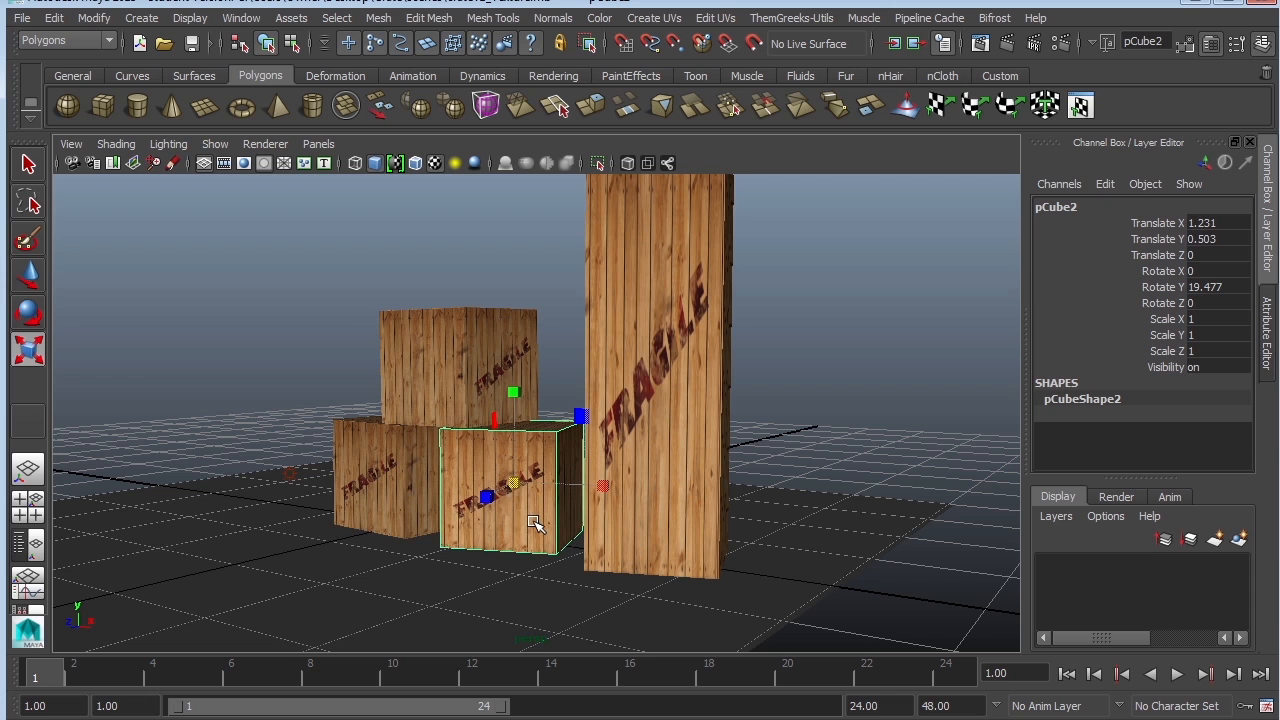
# Examine the tall crate's UV layout in the UV Texture Editor and compare it with the upper small crate's layout.
pyautogui.click(700, 448)
pyautogui.keyDown('alt'); pyautogui.moveTo(723, 420); pyautogui.dragTo(749, 351); pyautogui.keyUp('alt')
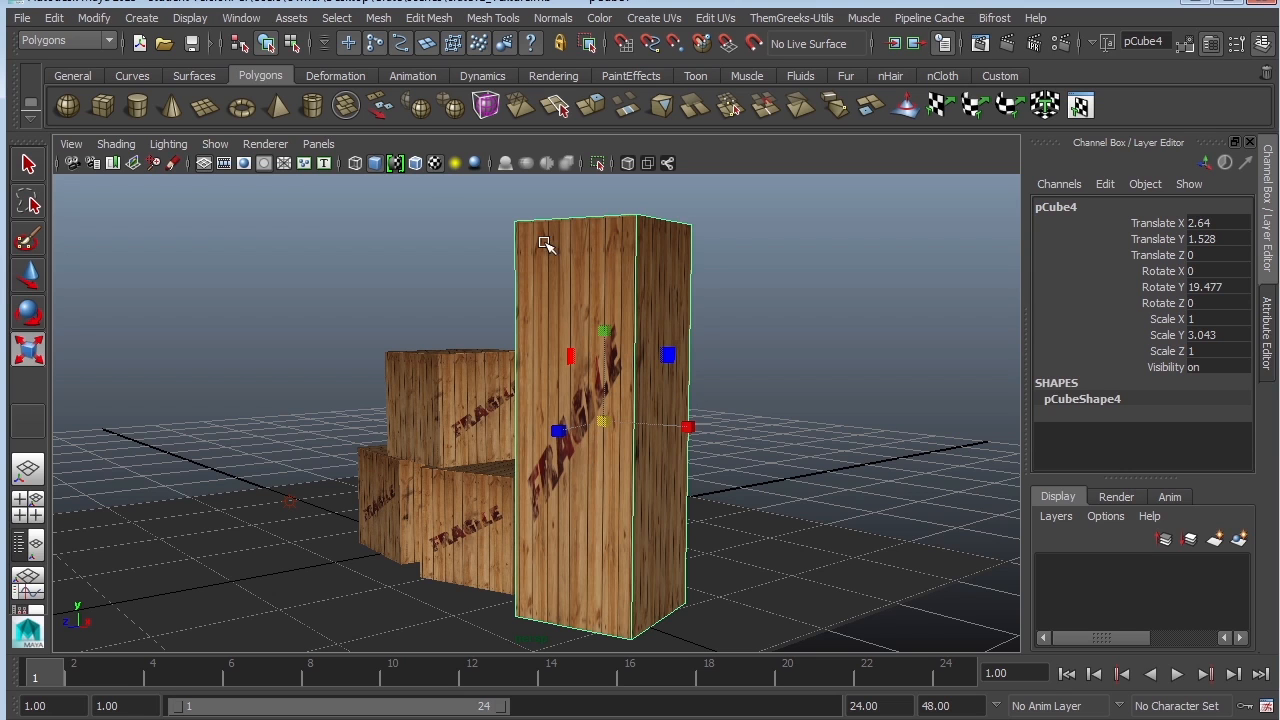
pyautogui.click(241, 18)
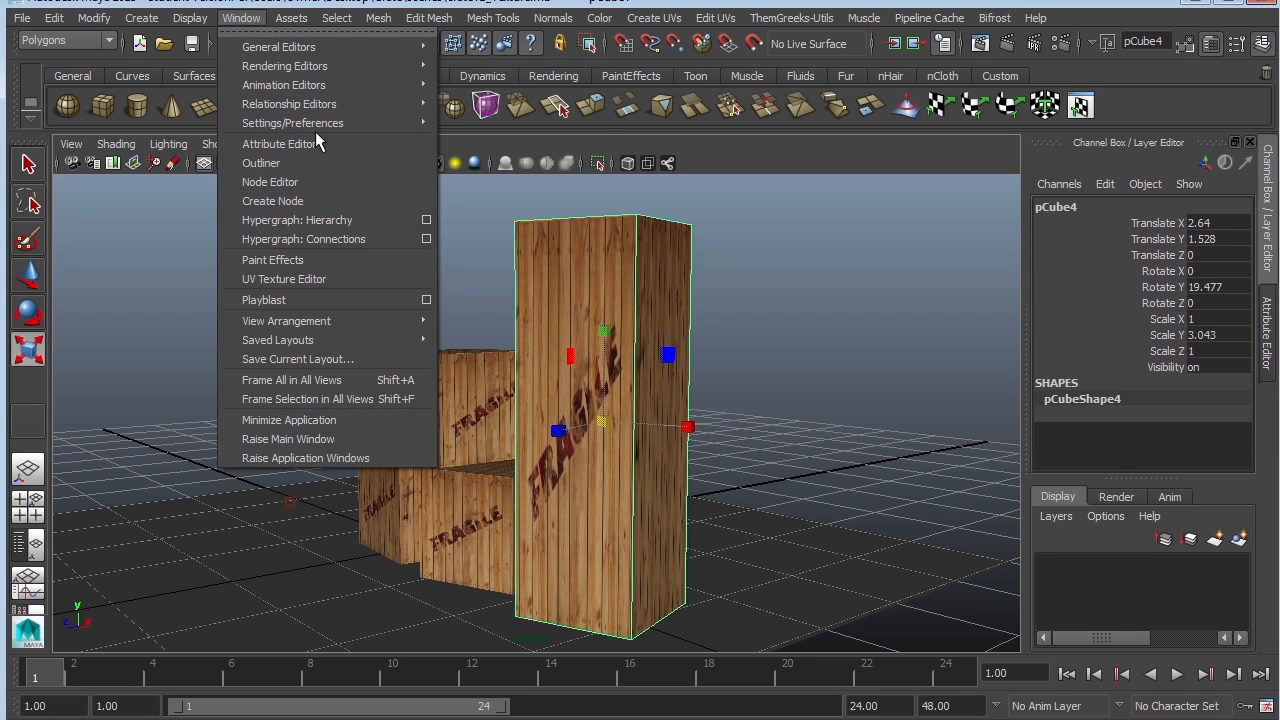
pyautogui.click(322, 279)
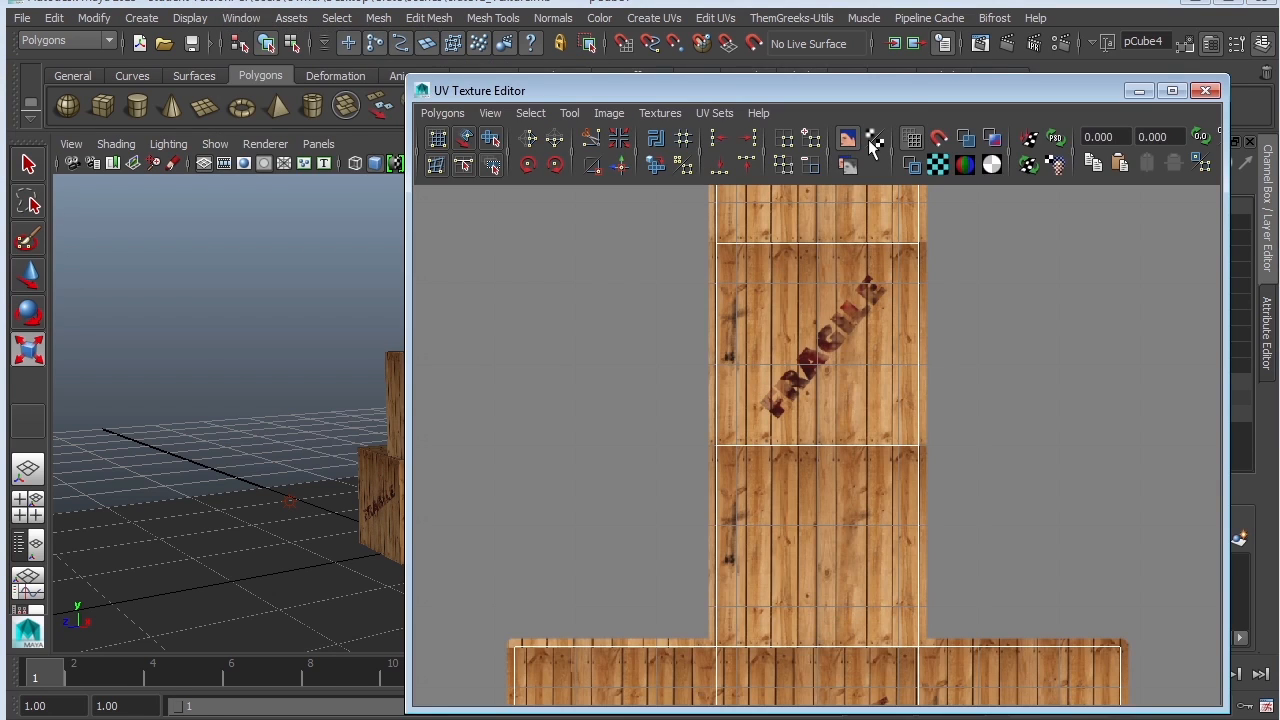
pyautogui.moveTo(906, 88); pyautogui.dragTo(1045, 52)
pyautogui.moveTo(1003, 326)
pyautogui.keyDown('alt'); pyautogui.mouseDown(button='right')
pyautogui.moveTo(654, 334)
pyautogui.moveTo(1010, 347)
pyautogui.mouseUp(button='right'); pyautogui.keyUp('alt')
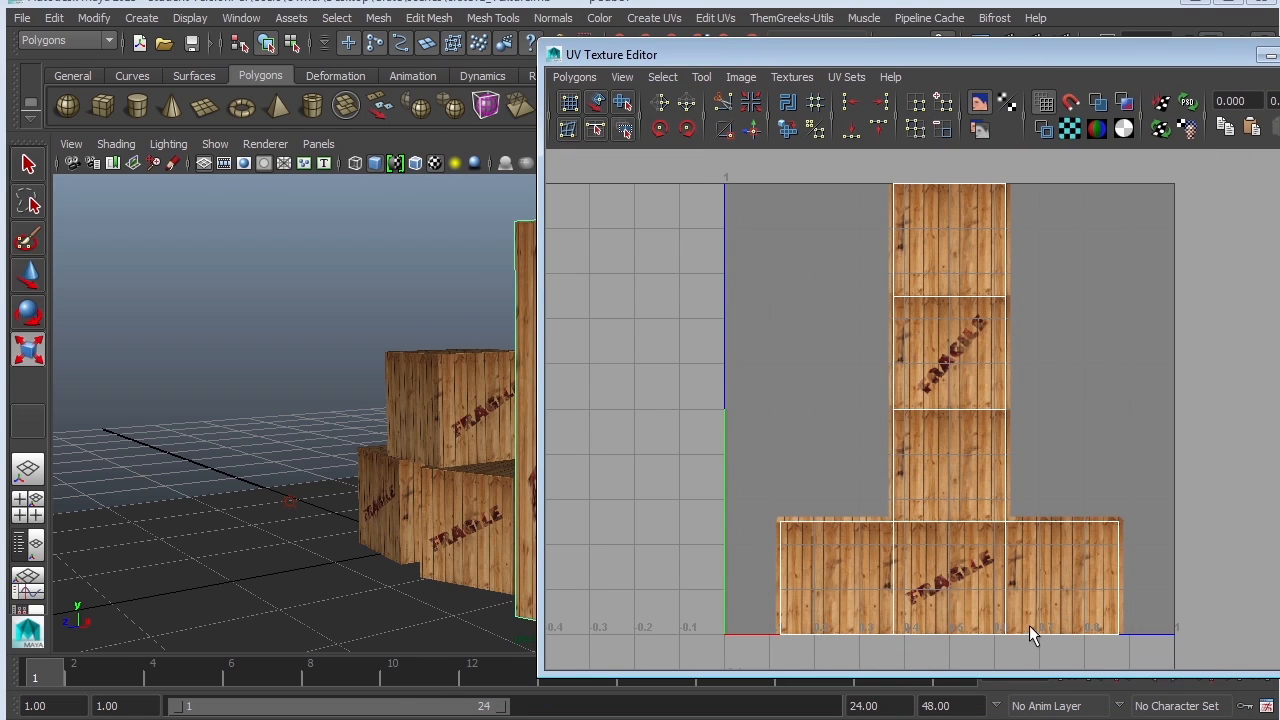
pyautogui.press('f')
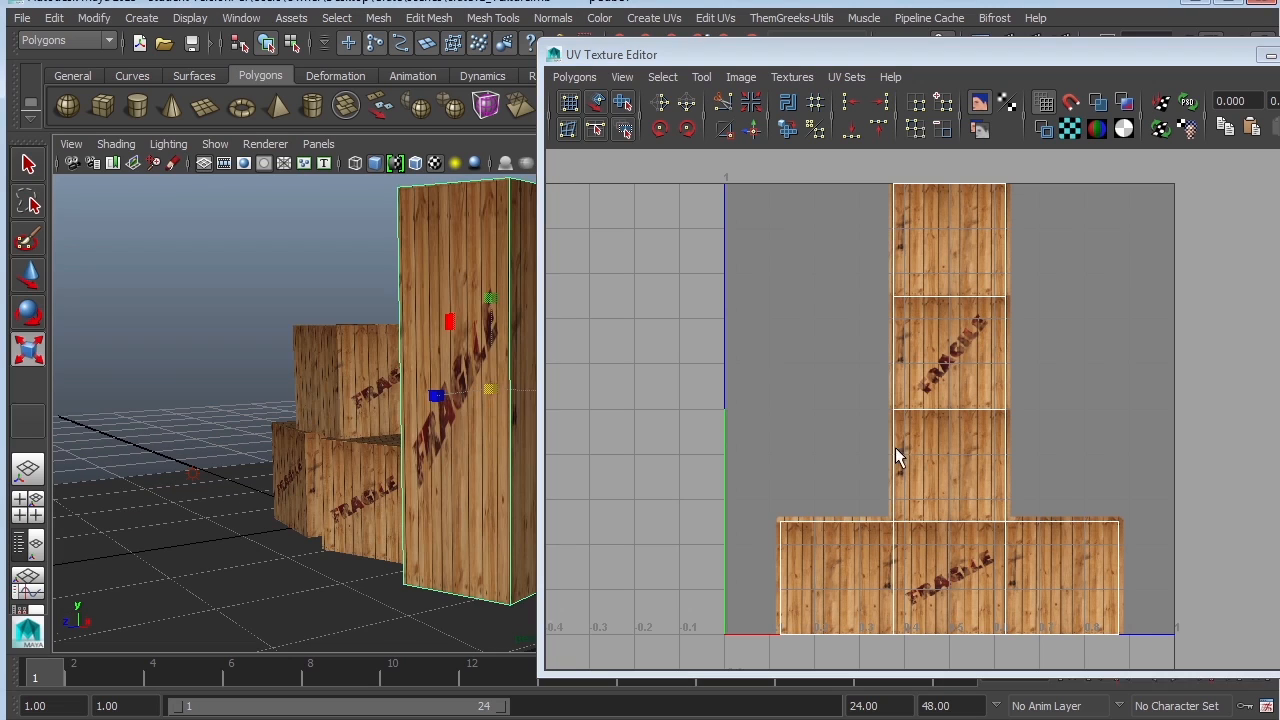
pyautogui.click(338, 370)
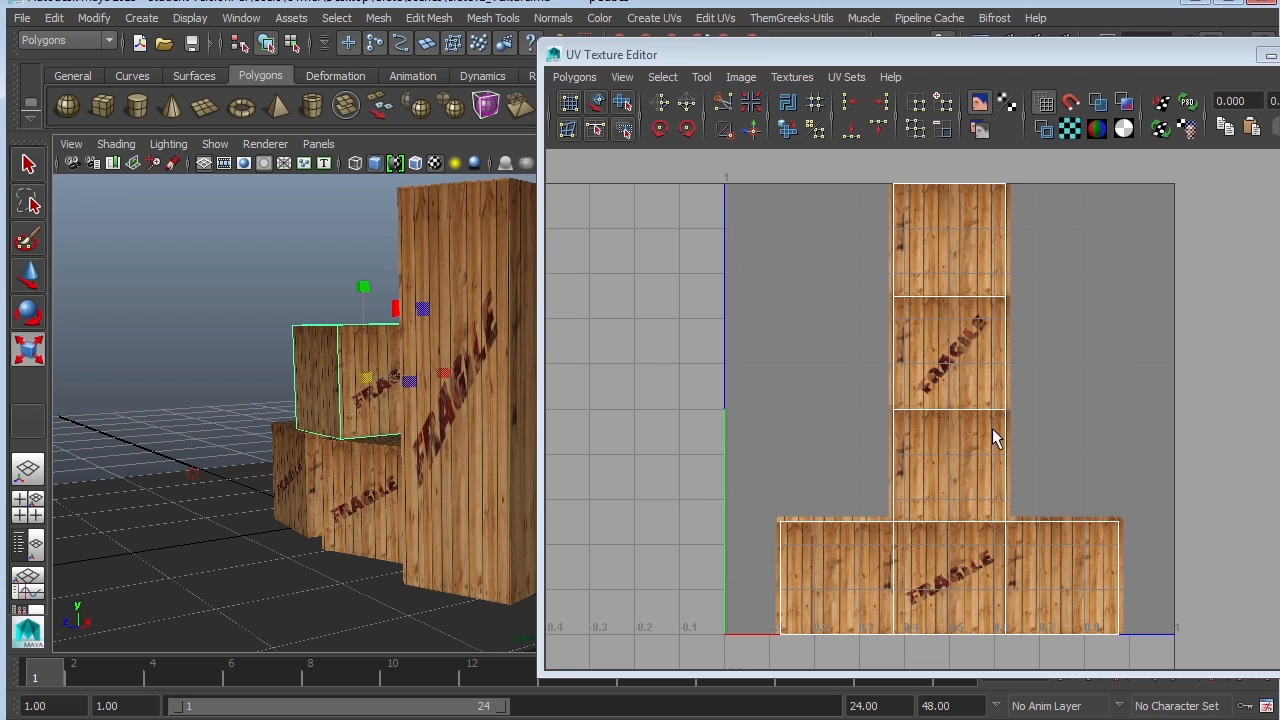
pyautogui.click(472, 230)
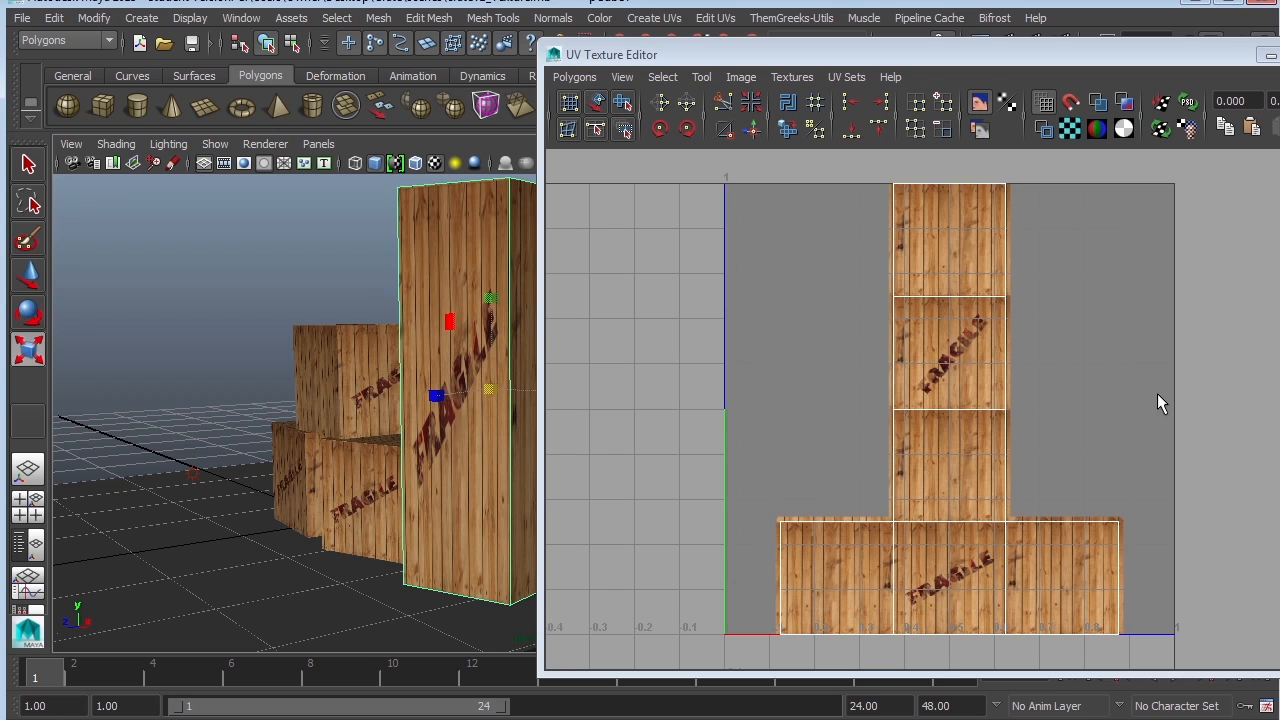
pyautogui.click(1270, 56)
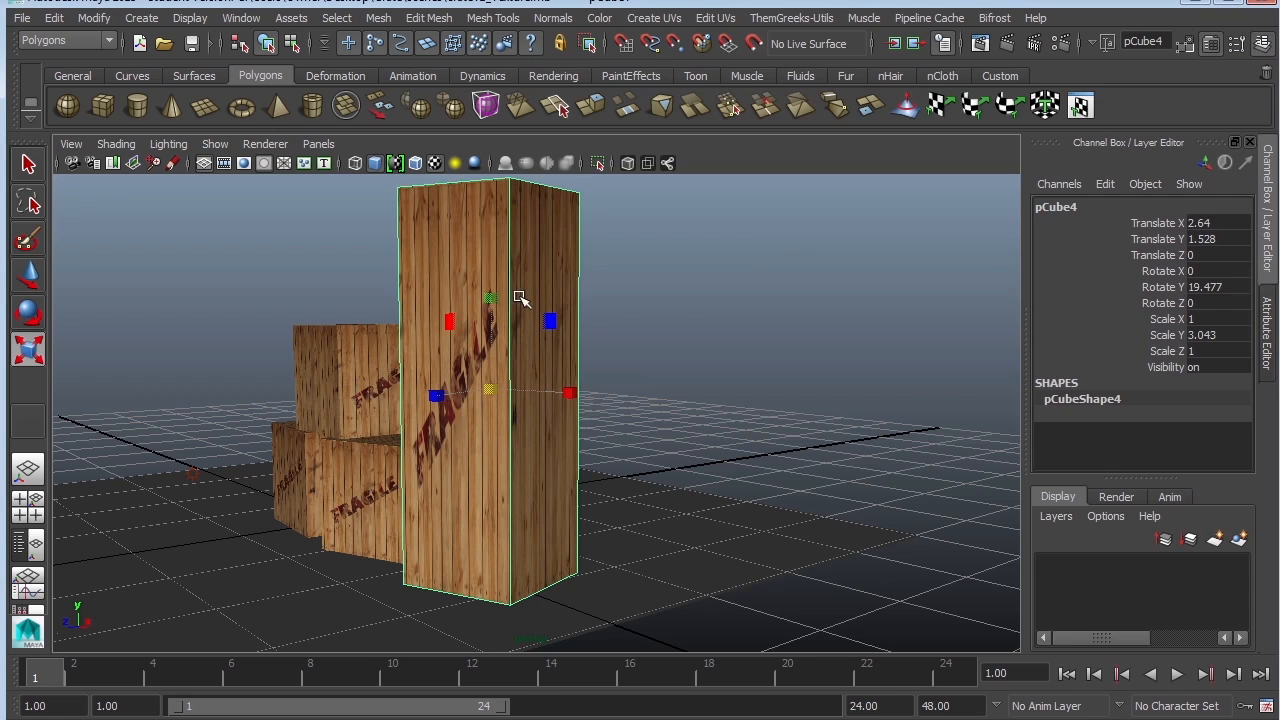
# Scale the tall crate slightly to Y 3.006 and Z 0.988, and set its Y rotation to 0.
pyautogui.moveTo(450, 319); pyautogui.dragTo(457, 323)
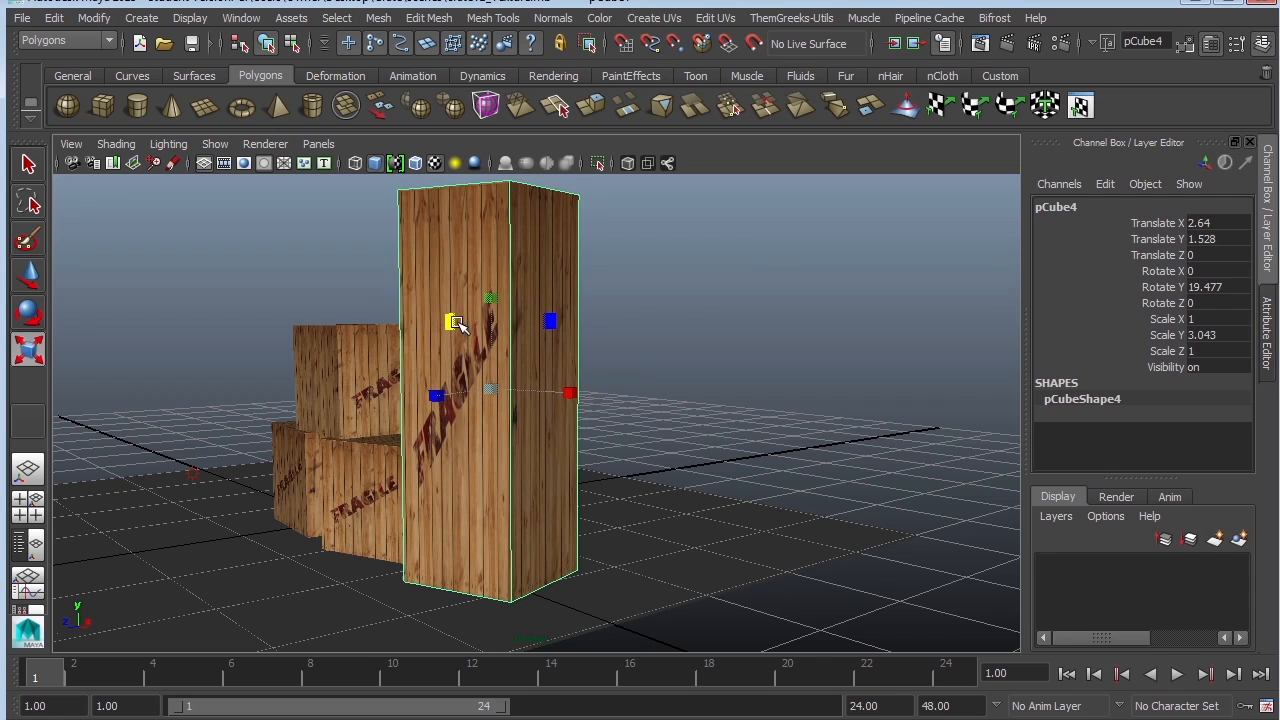
pyautogui.doubleClick(1212, 288)
pyautogui.write('0')
pyautogui.press('Return')
pyautogui.keyDown('alt'); pyautogui.moveTo(590, 320); pyautogui.dragTo(646, 357); pyautogui.keyUp('alt')
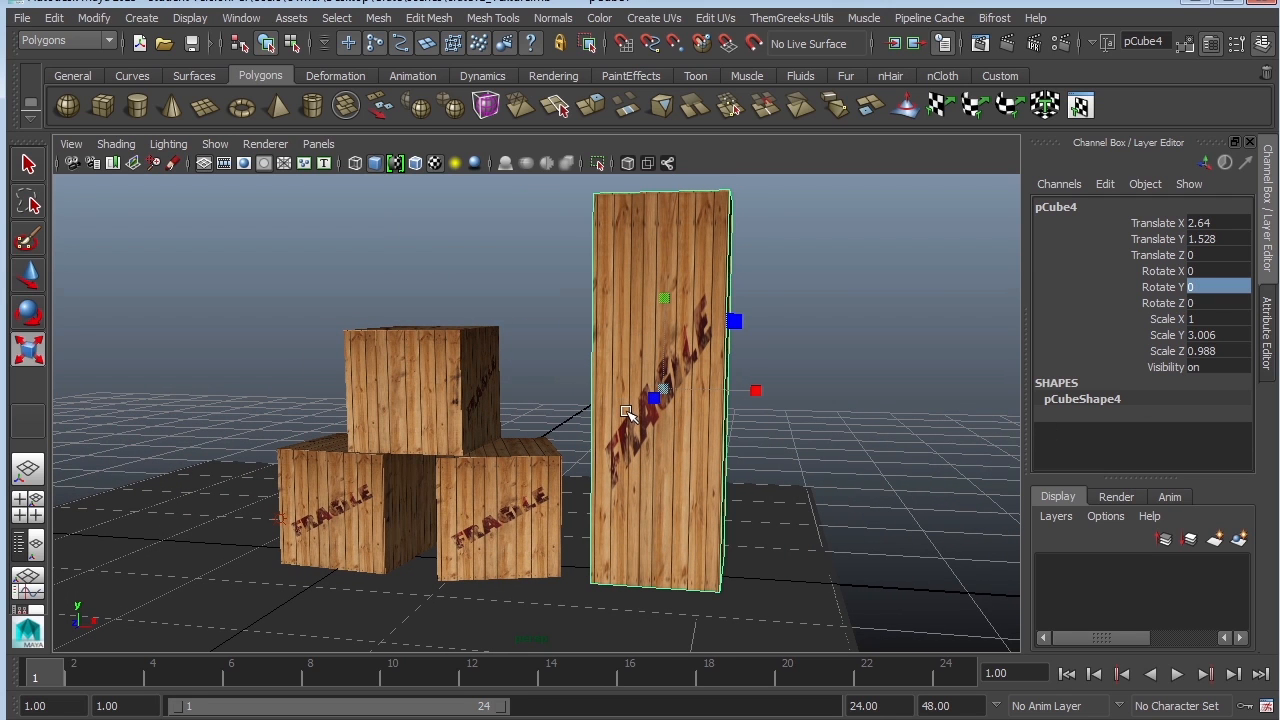
# Delete the three small stacked crates from the scene, keeping the tall crate.
pyautogui.click(368, 477)
pyautogui.click(464, 400)
pyautogui.keyDown('shift'); pyautogui.click(502, 502); pyautogui.keyUp('shift')
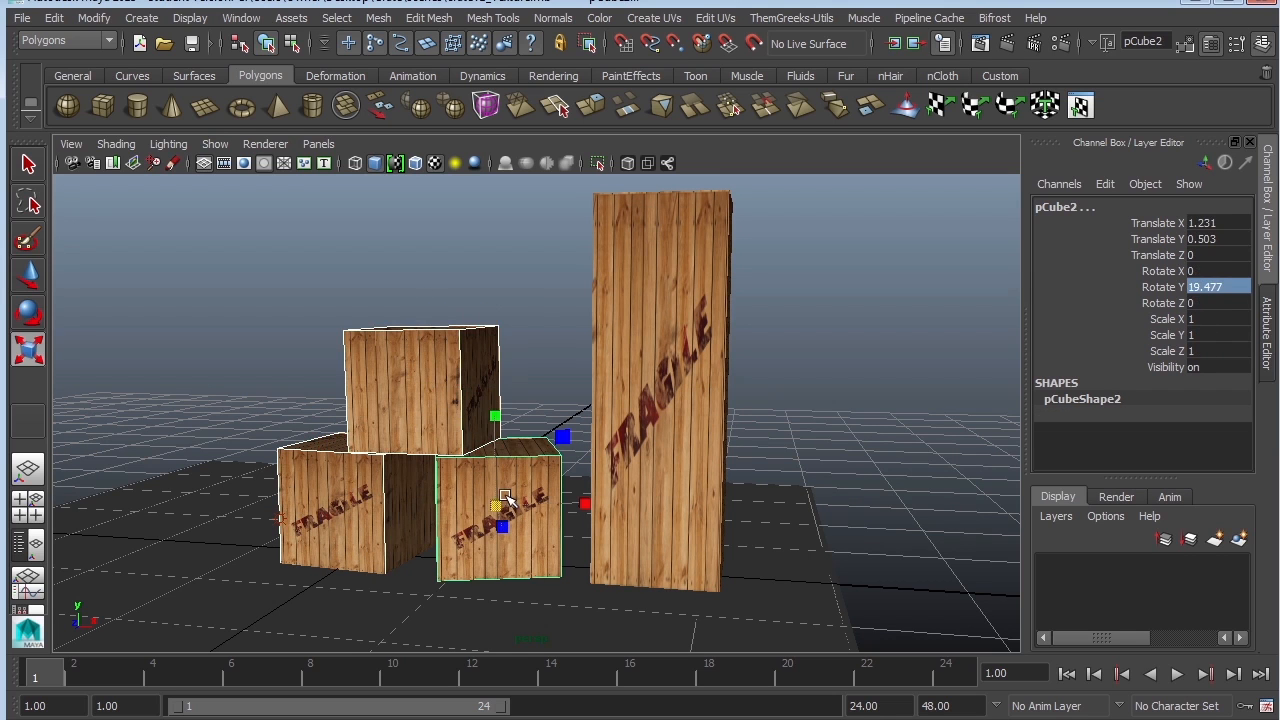
pyautogui.press('Delete')
# Select the tall crate and open the planar mapping options, placing the dialog beside the model.
pyautogui.click(668, 421)
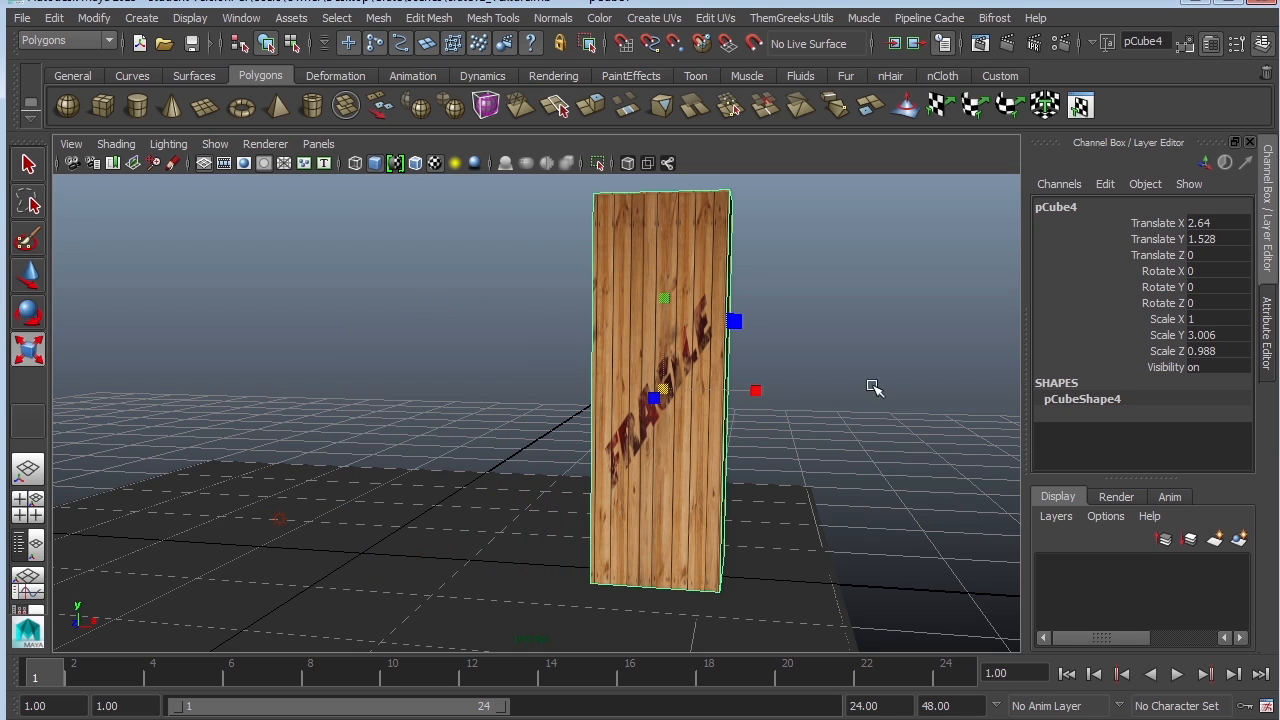
pyautogui.keyDown('alt'); pyautogui.moveTo(873, 388); pyautogui.dragTo(871, 375); pyautogui.keyUp('alt')
pyautogui.click(671, 19)
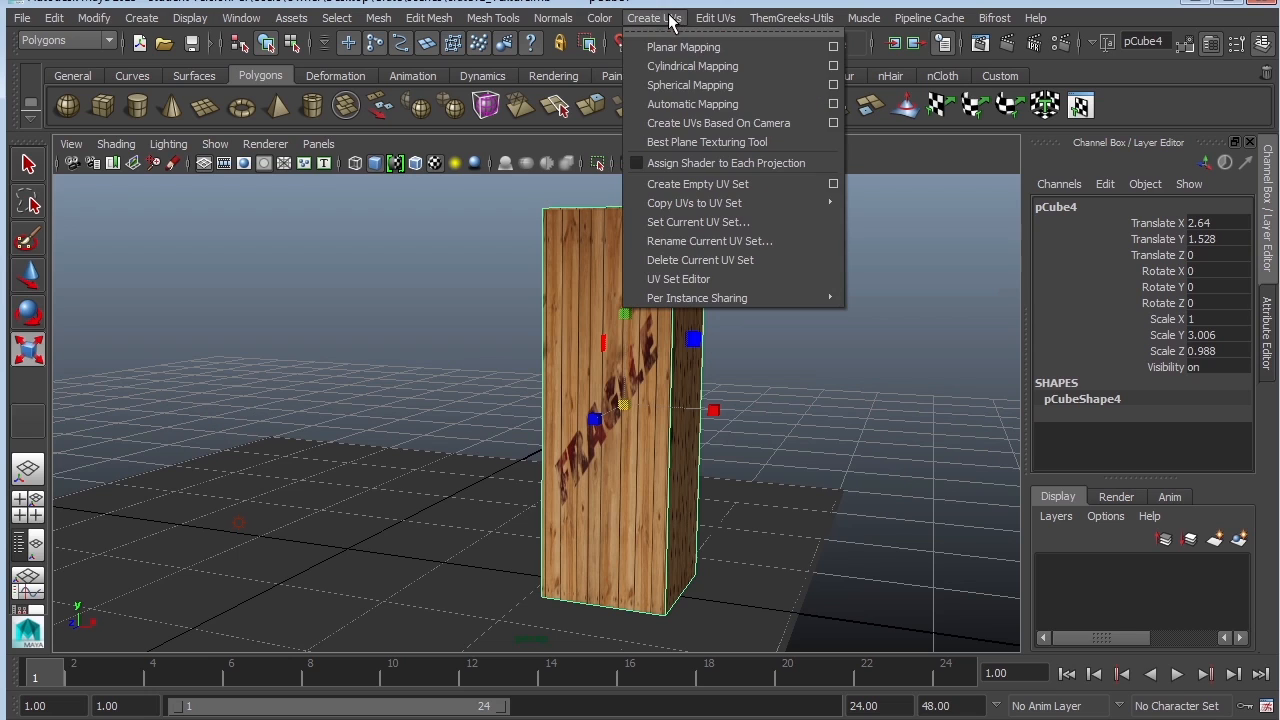
pyautogui.click(834, 48)
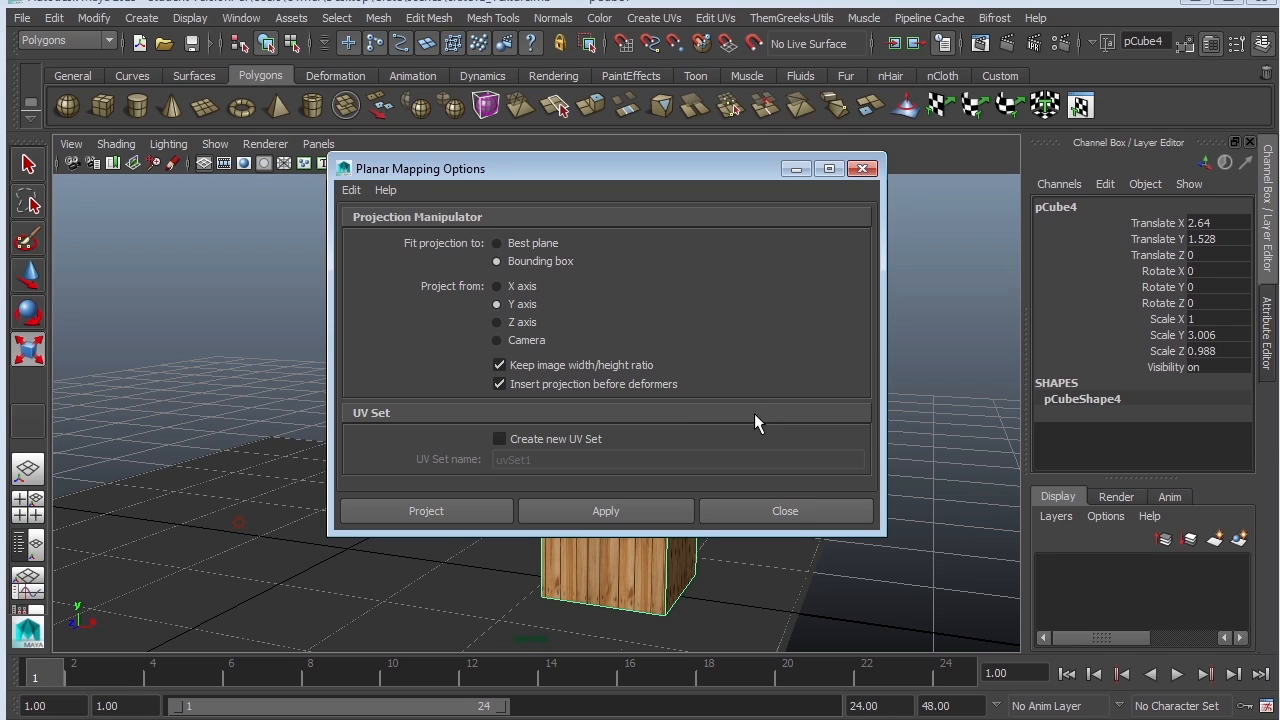
pyautogui.click(654, 18)
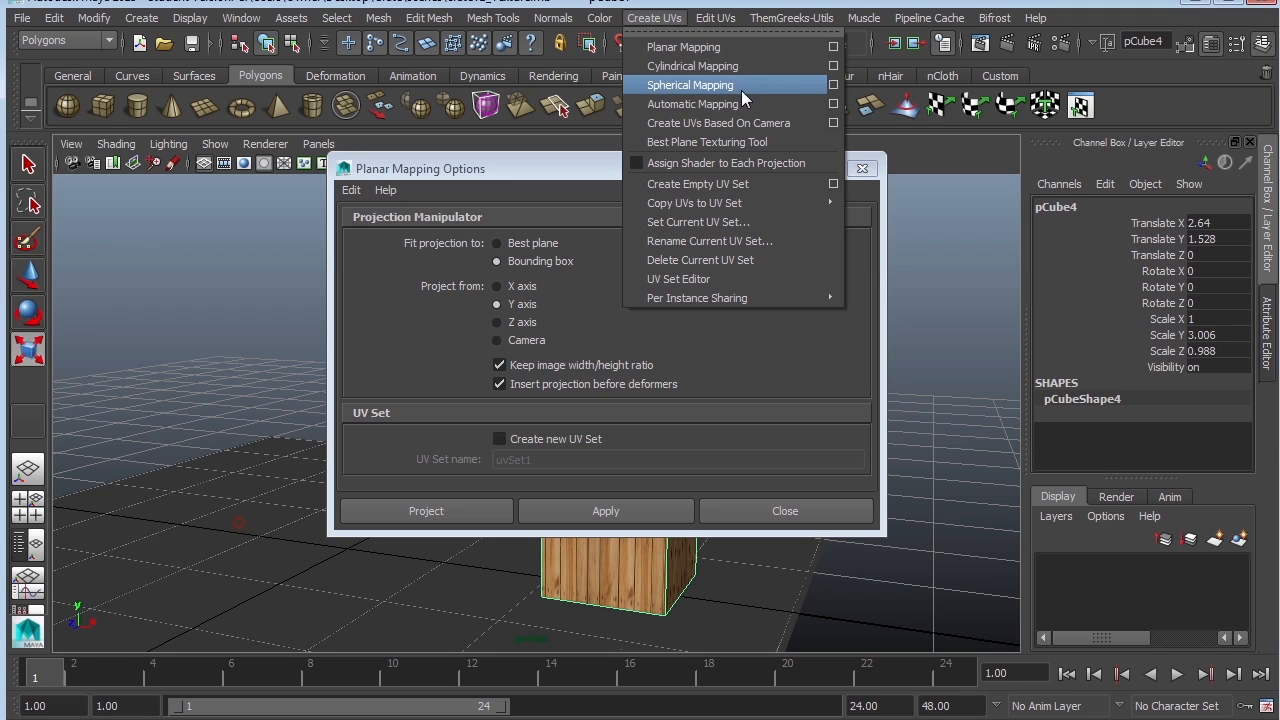
pyautogui.click(779, 126)
pyautogui.moveTo(526, 169); pyautogui.dragTo(914, 196)
pyautogui.moveTo(492, 294); pyautogui.dragTo(487, 330)
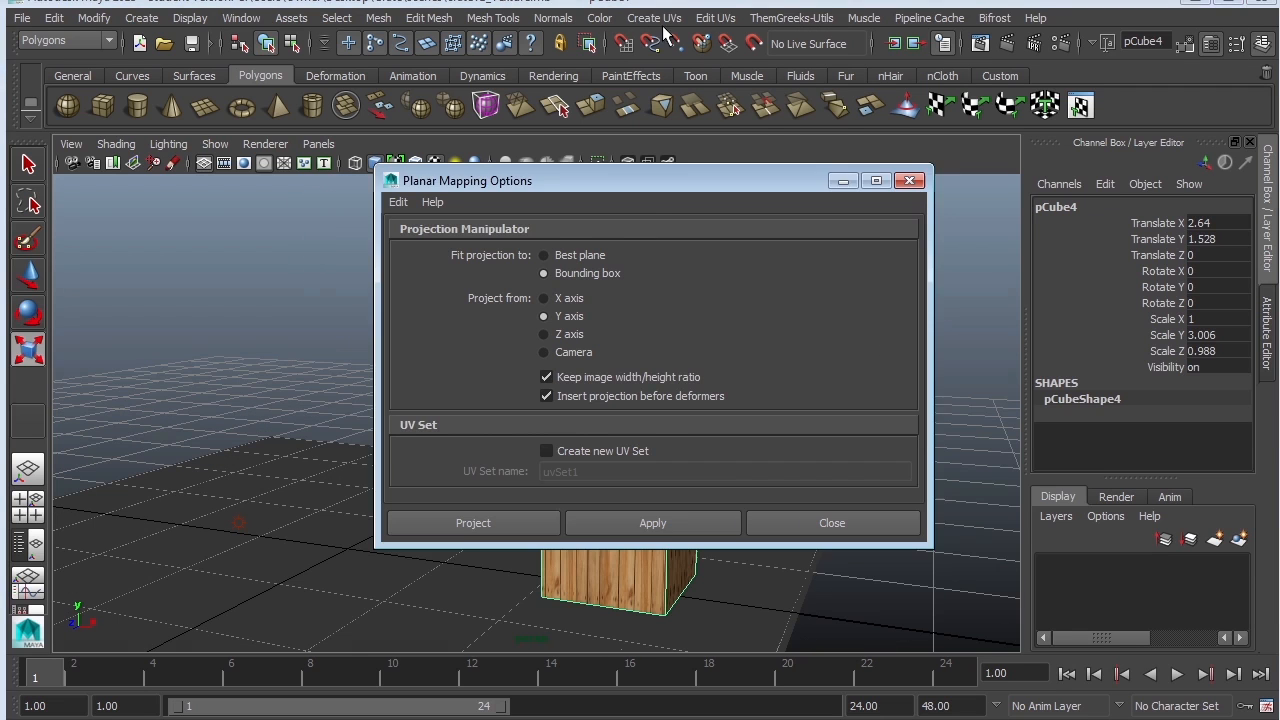
pyautogui.click(655, 18)
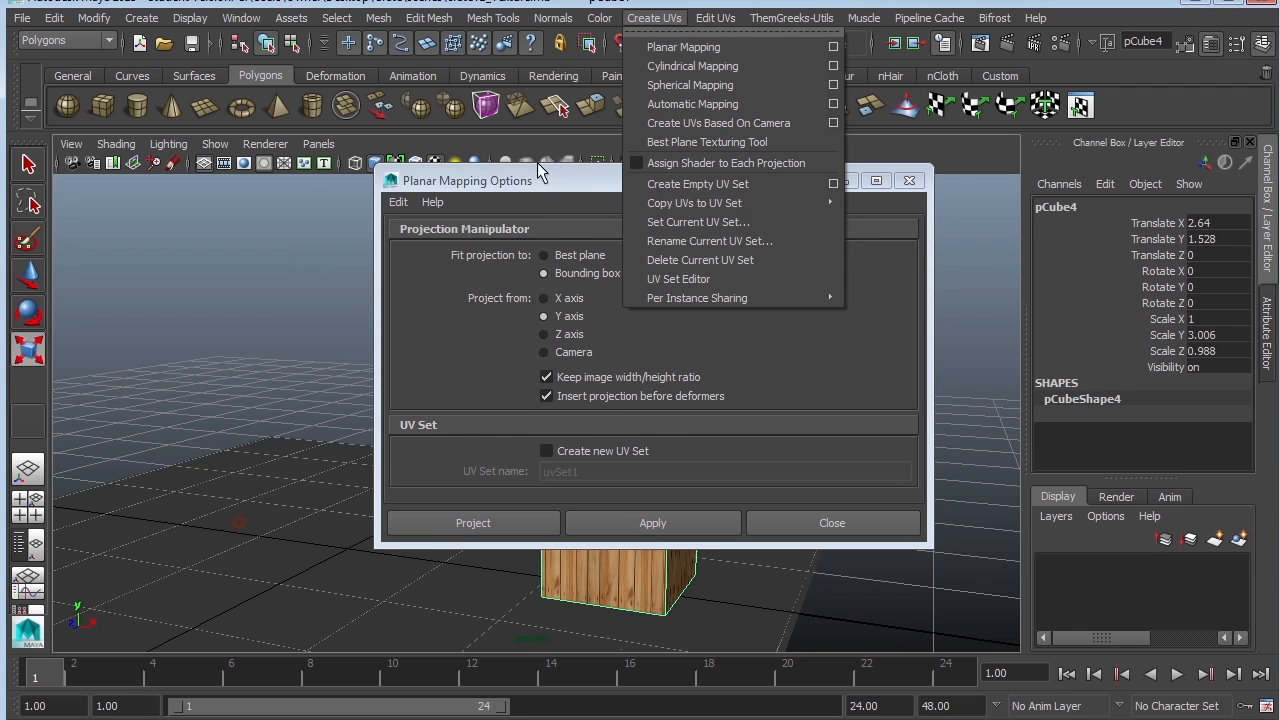
pyautogui.click(834, 47)
pyautogui.moveTo(725, 174); pyautogui.dragTo(775, 178)
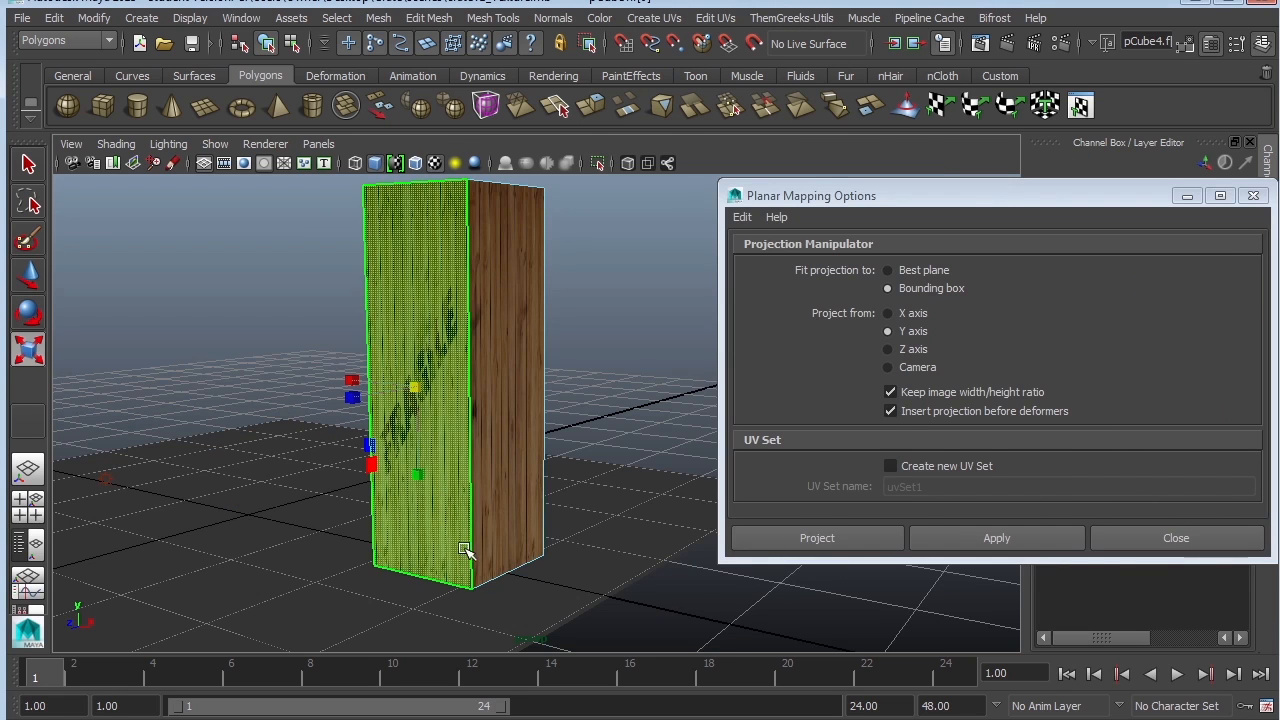
# Apply a planar UV projection from the Z axis to the tall crate's front face, fitted to the bounding box with the image ratio kept.
pyautogui.keyDown('alt'); pyautogui.moveTo(465, 548); pyautogui.dragTo(537, 486); pyautogui.keyUp('alt')
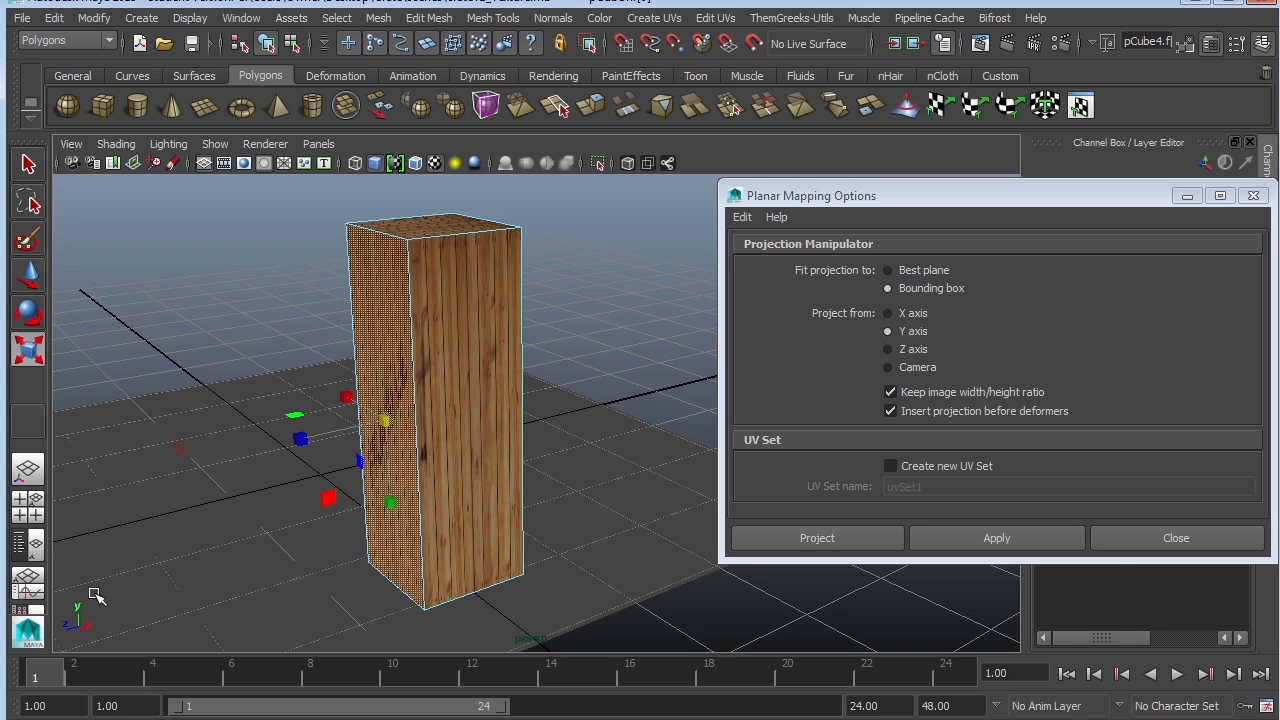
pyautogui.click(416, 502)
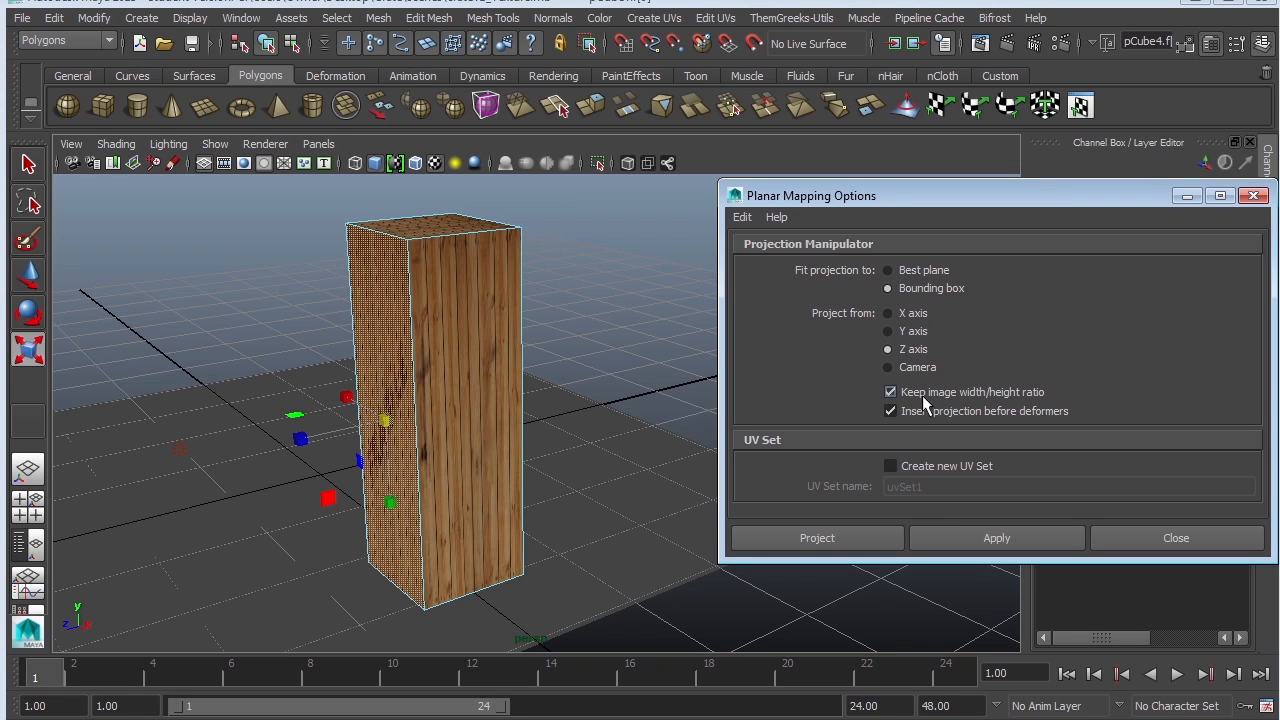
pyautogui.click(983, 541)
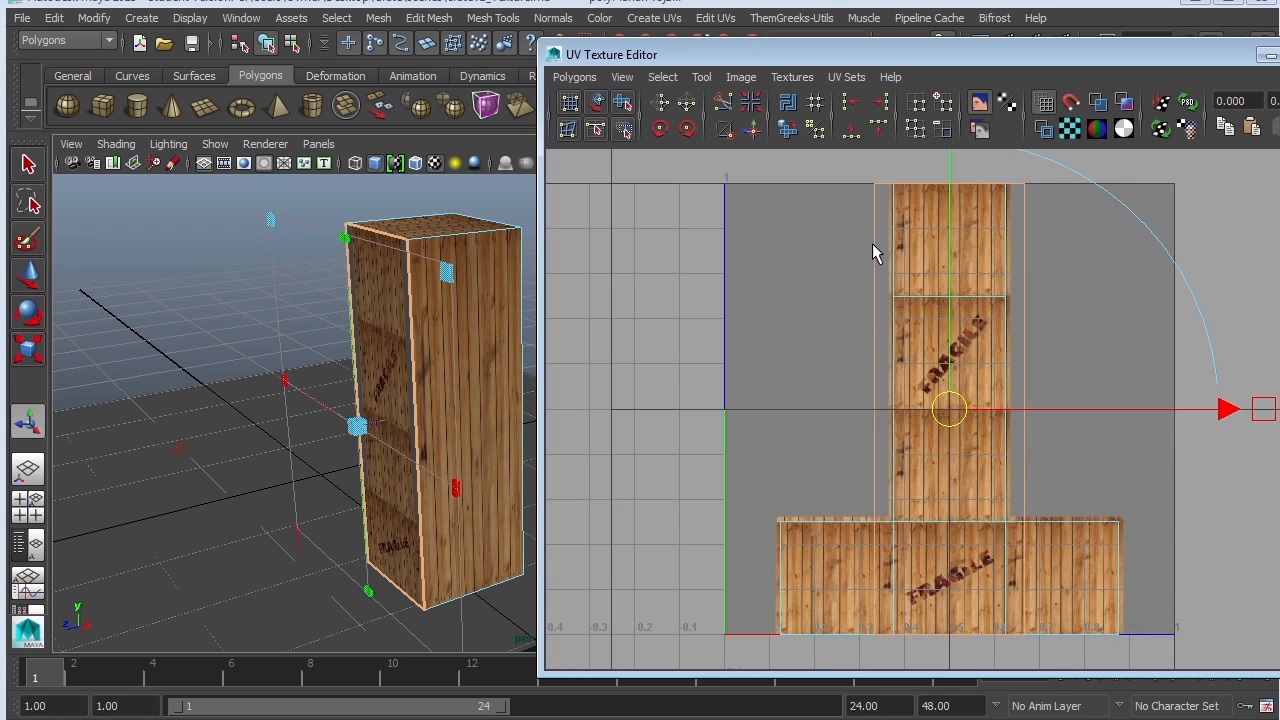
# Move the front face's projected UV shell along negative U, out of the 0 to 1 texture space.
pyautogui.keyDown('alt'); pyautogui.moveTo(400, 531); pyautogui.dragTo(475, 440); pyautogui.keyUp('alt')
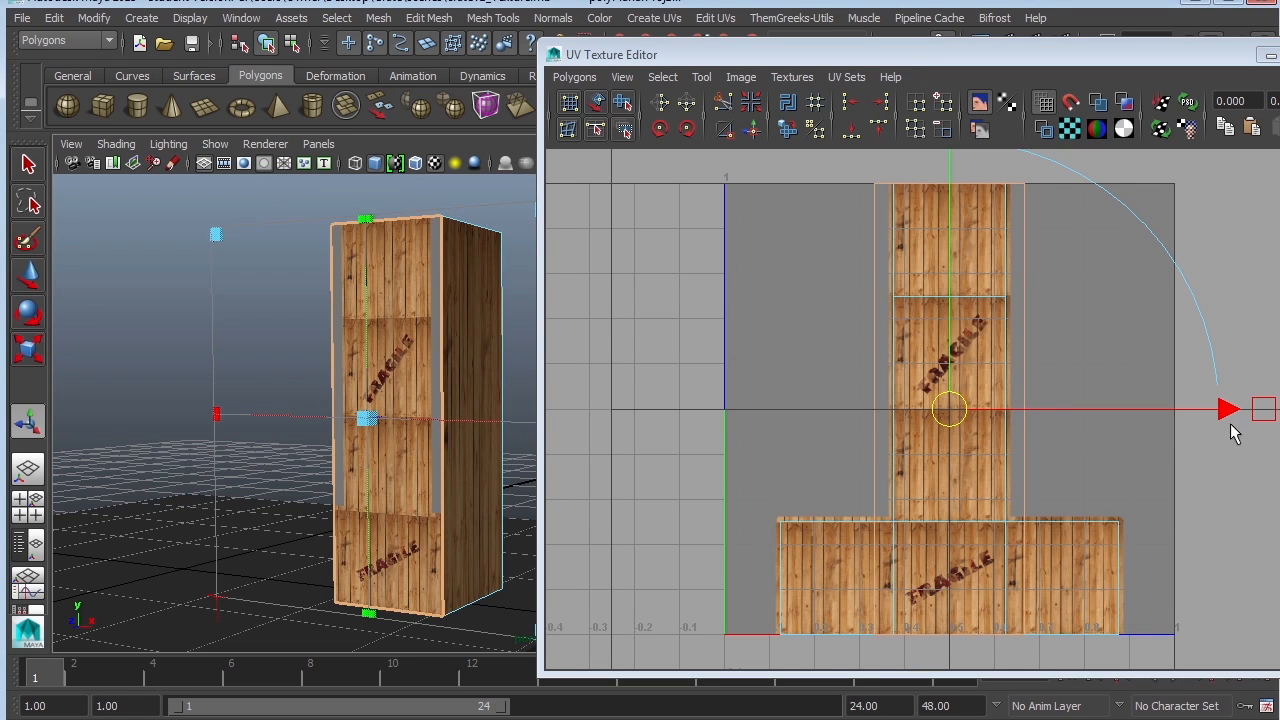
pyautogui.scroll(-3, 1119, 381)
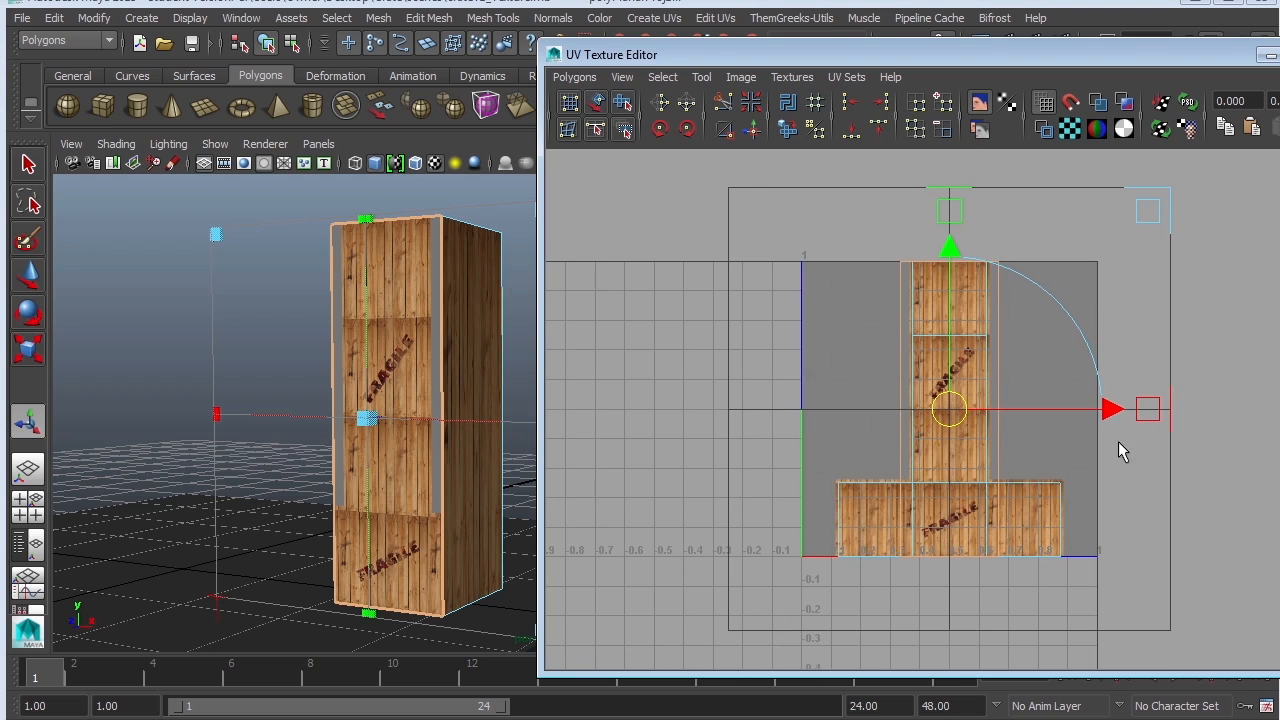
pyautogui.moveTo(1110, 413); pyautogui.dragTo(876, 409)
# Return the tall crate to object mode, assign it a new Lambert material, and put away the UV editor and mapping options.
pyautogui.click(427, 303)
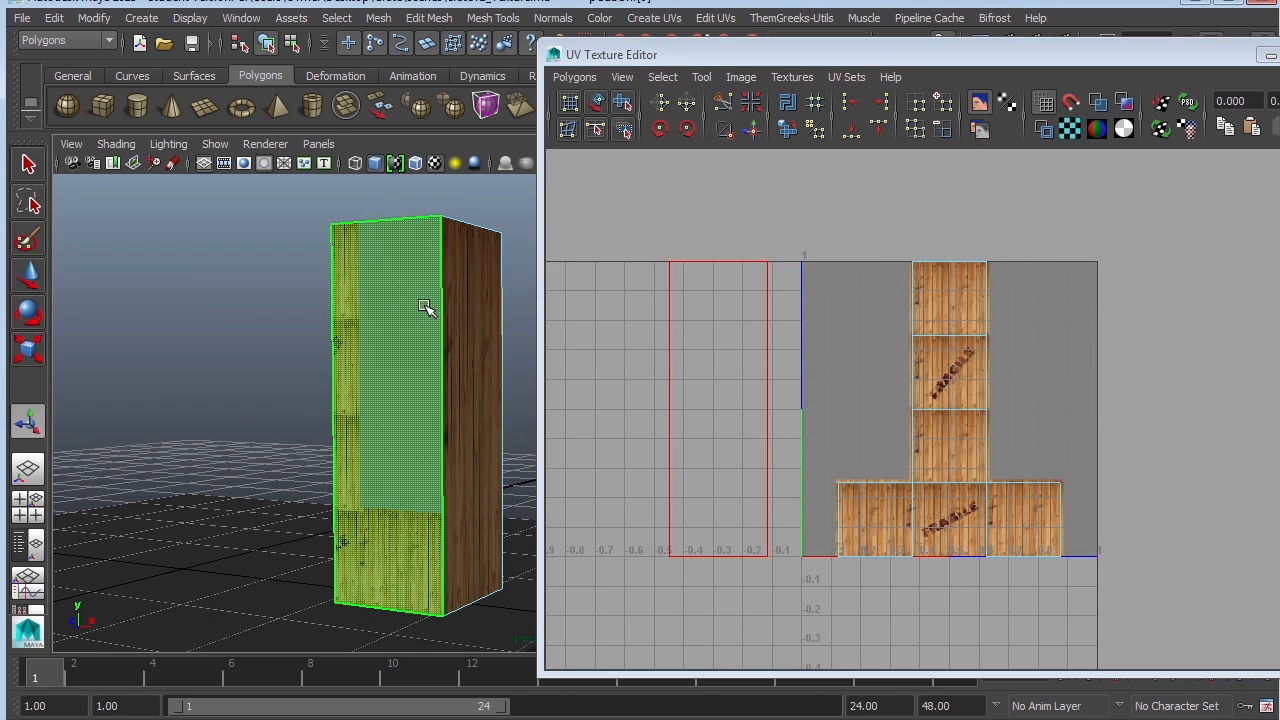
pyautogui.rightClick(426, 298)
pyautogui.click(480, 298)
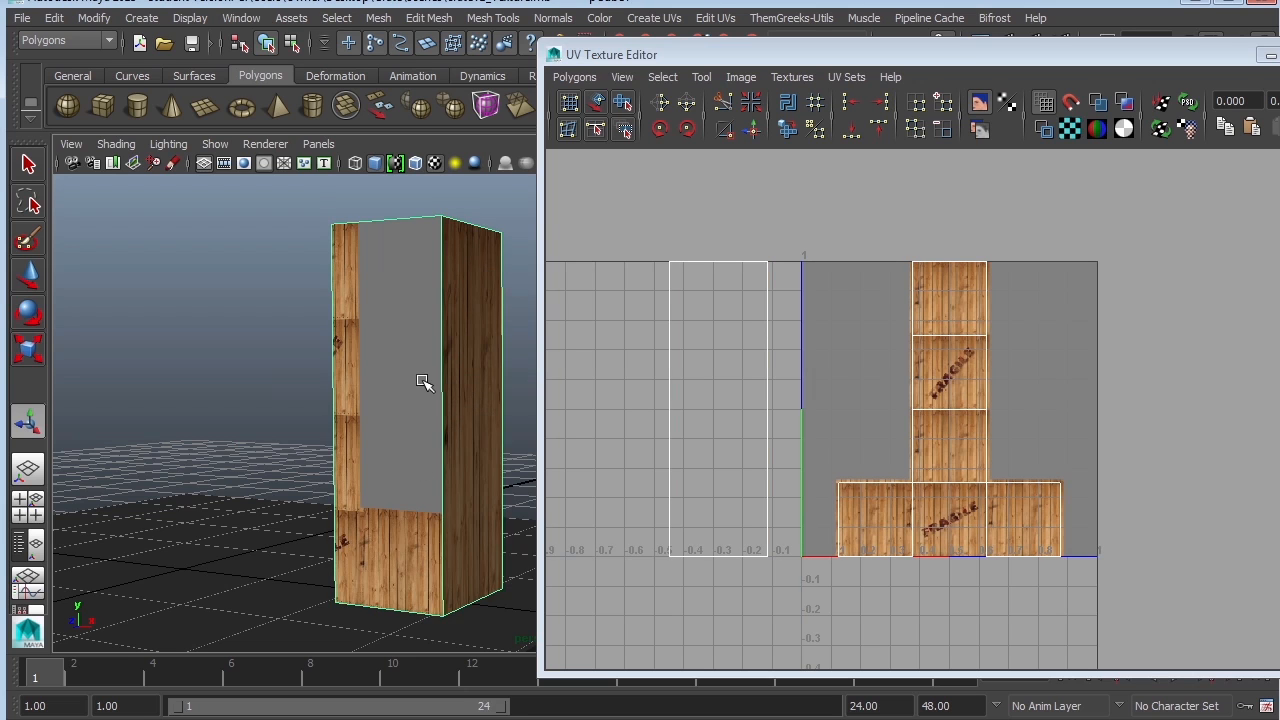
pyautogui.rightClick(422, 360)
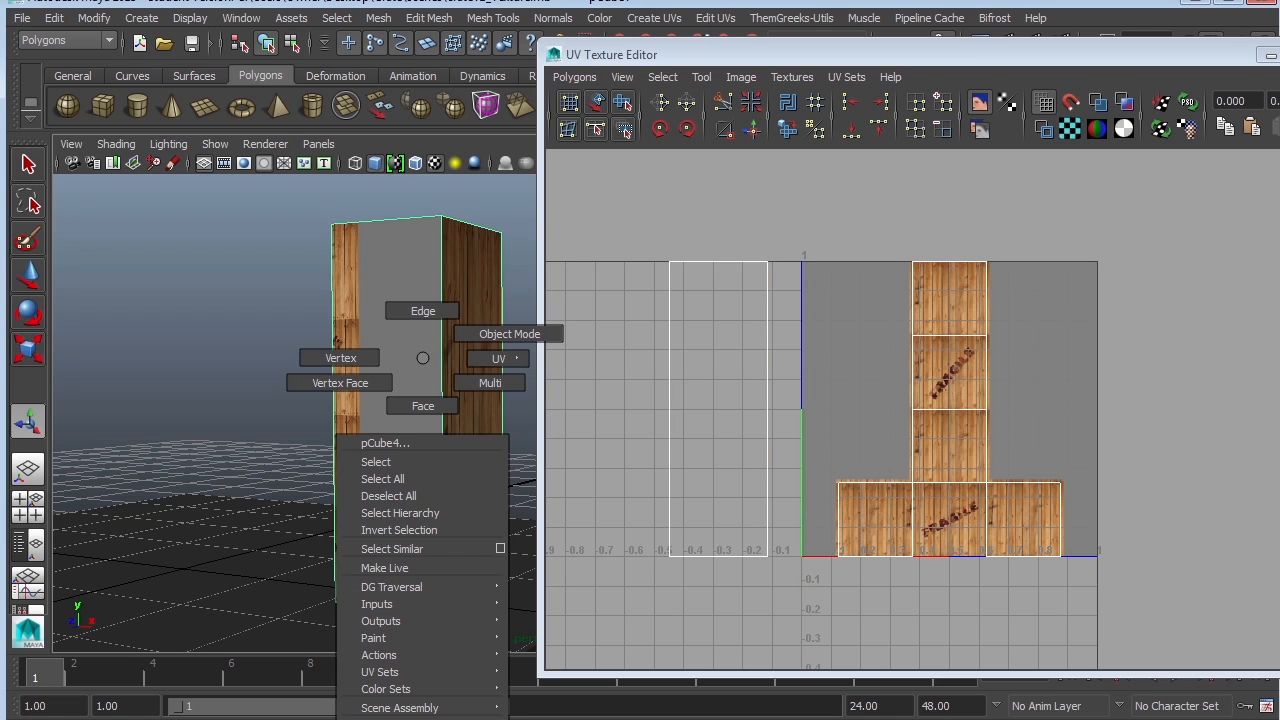
pyautogui.click(413, 718)
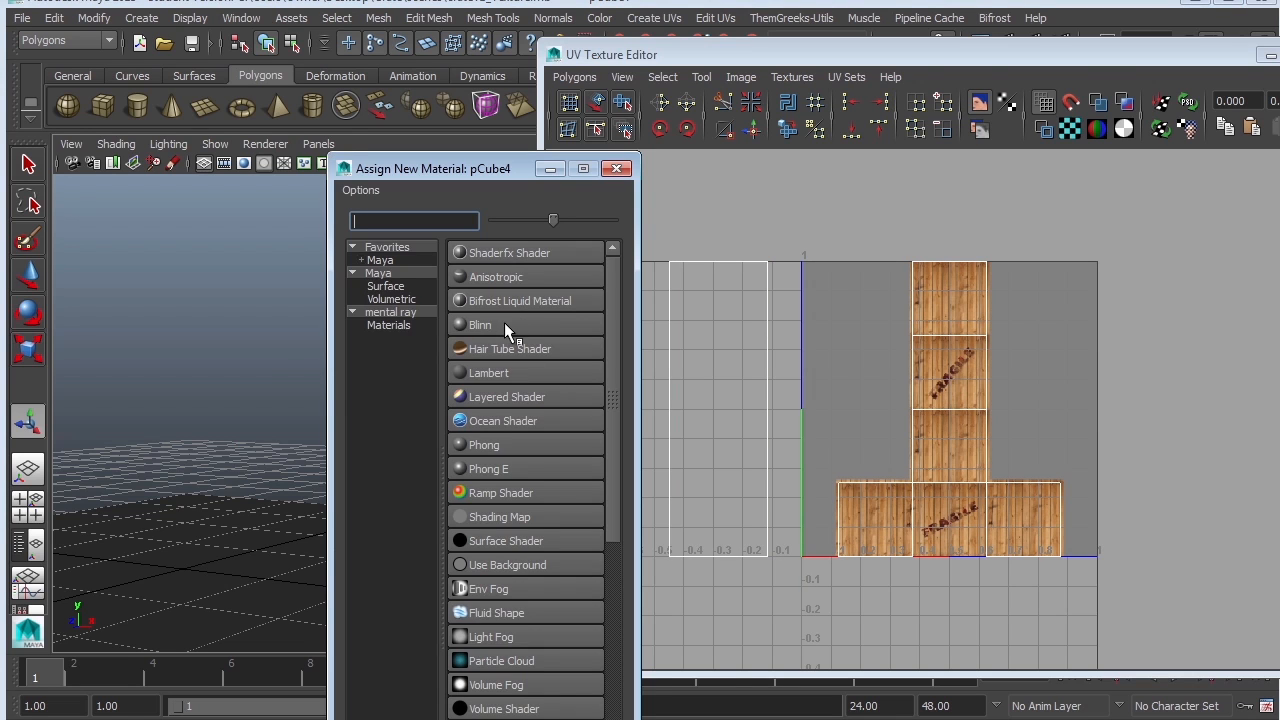
pyautogui.click(499, 378)
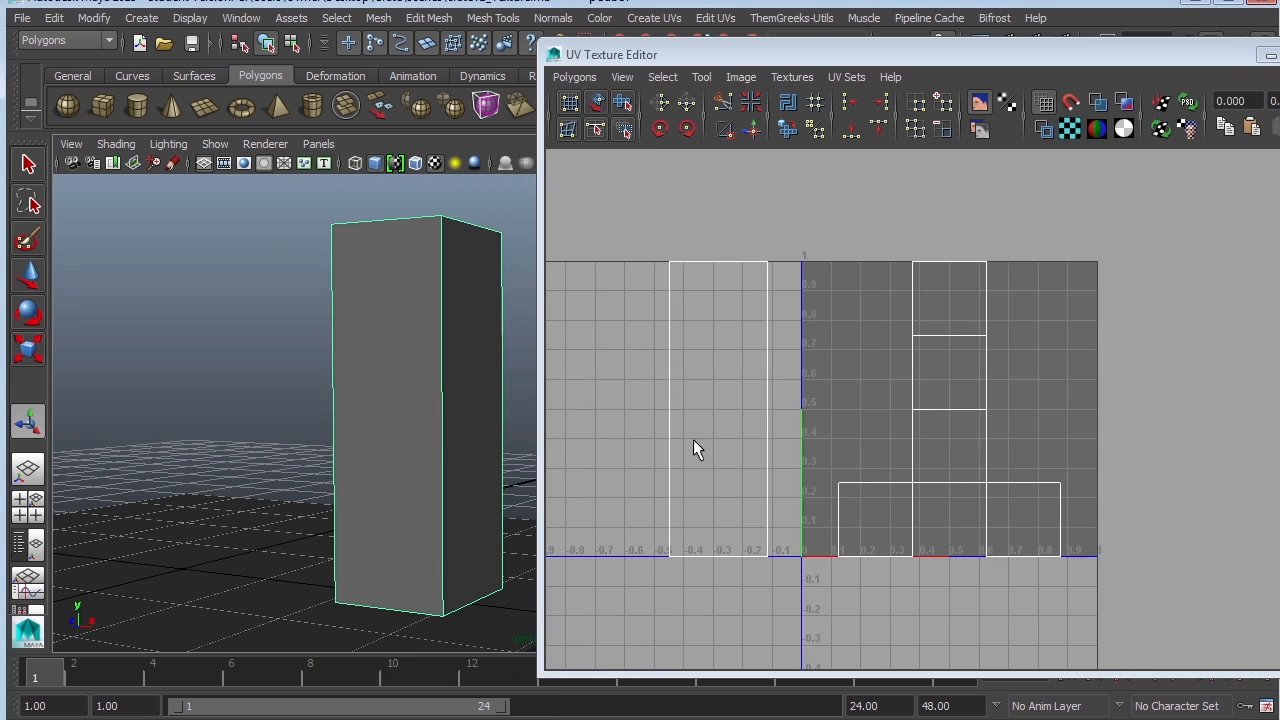
pyautogui.click(1270, 56)
pyautogui.click(1259, 195)
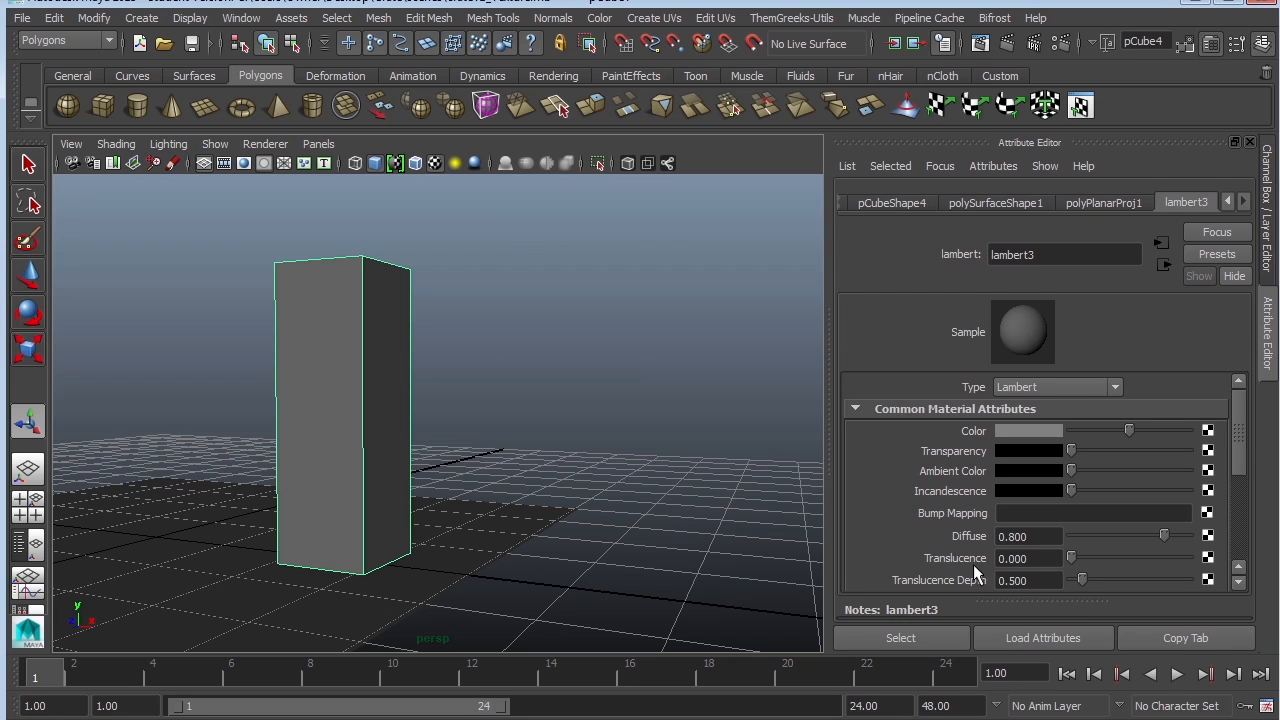
# Connect a File texture to the new Lambert's color and load UVchecker.jpg from the sourceimages folder.
pyautogui.click(1212, 431)
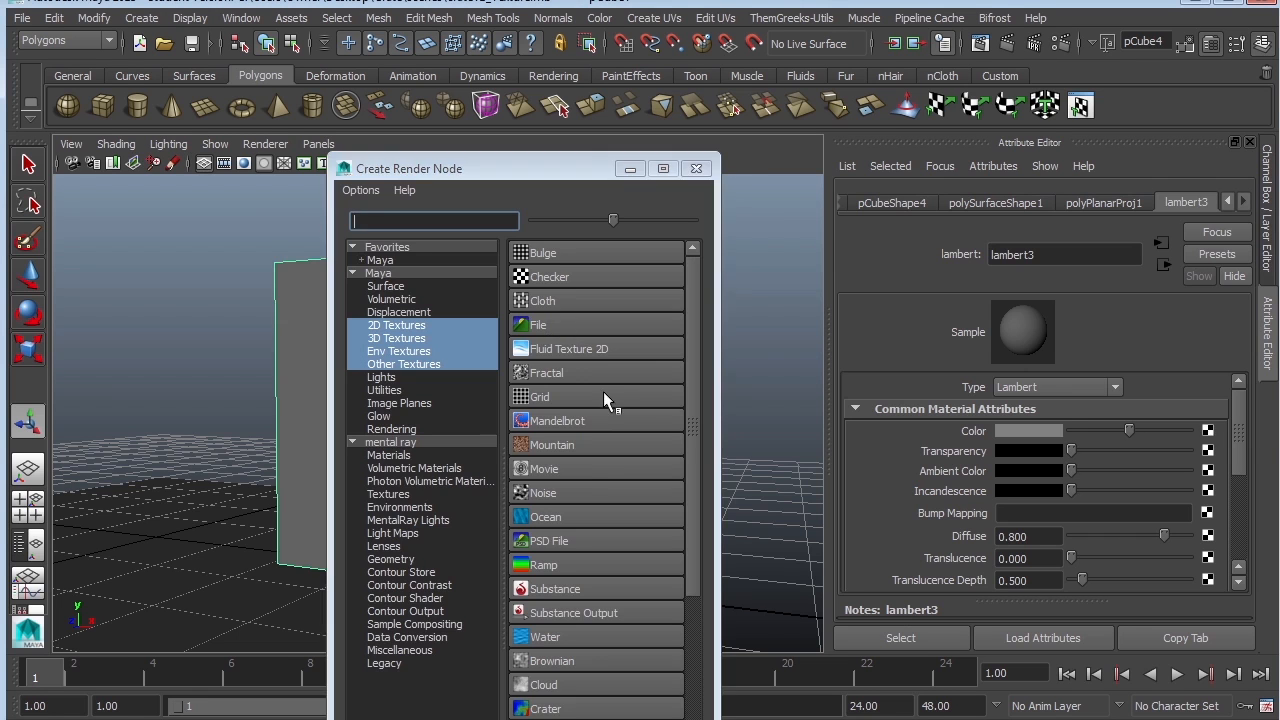
pyautogui.click(545, 328)
pyautogui.click(1217, 485)
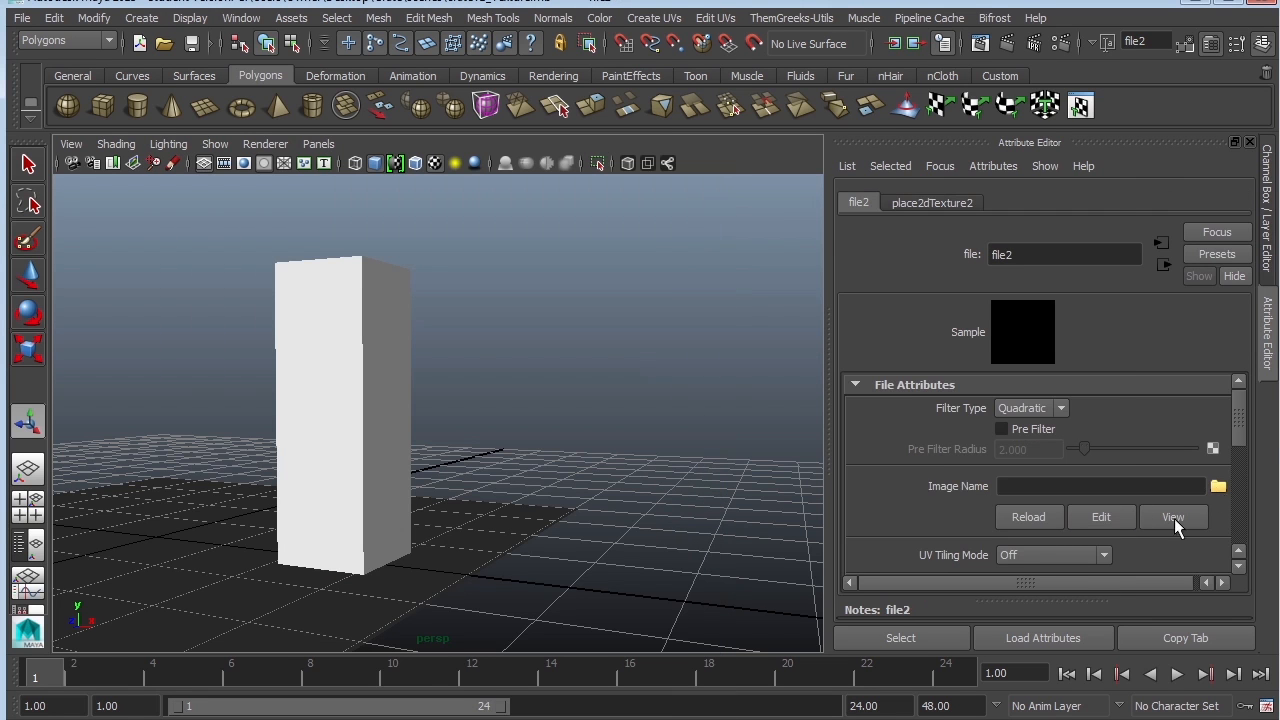
pyautogui.click(308, 186)
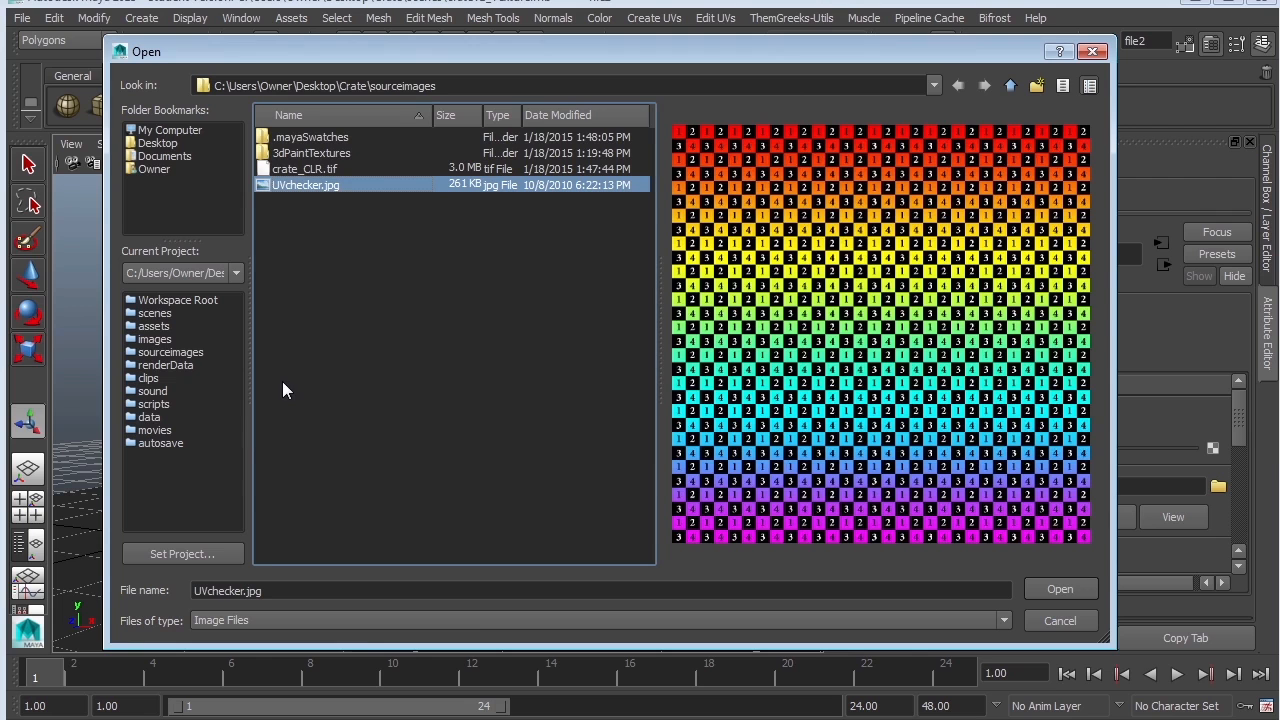
pyautogui.click(1046, 590)
# Examine the checker pattern on the tall crate's front and side faces for texture stretching.
pyautogui.keyDown('alt'); pyautogui.moveTo(717, 420); pyautogui.dragTo(686, 484); pyautogui.keyUp('alt')
pyautogui.keyDown('alt'); pyautogui.moveTo(686, 484); pyautogui.dragTo(560, 462, button='right'); pyautogui.keyUp('alt')
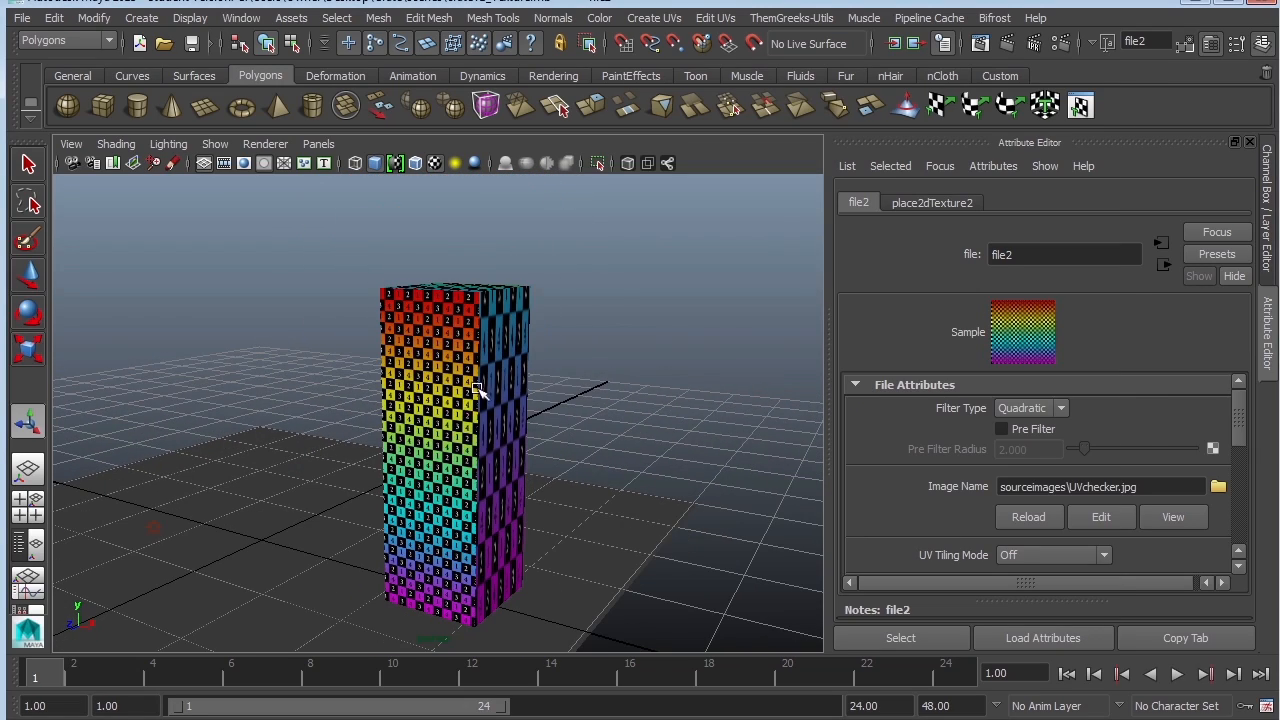
pyautogui.keyDown('alt'); pyautogui.moveTo(481, 392); pyautogui.dragTo(668, 402, button='right'); pyautogui.keyUp('alt')
pyautogui.keyDown('alt'); pyautogui.moveTo(556, 384); pyautogui.dragTo(553, 426, button='middle'); pyautogui.keyUp('alt')
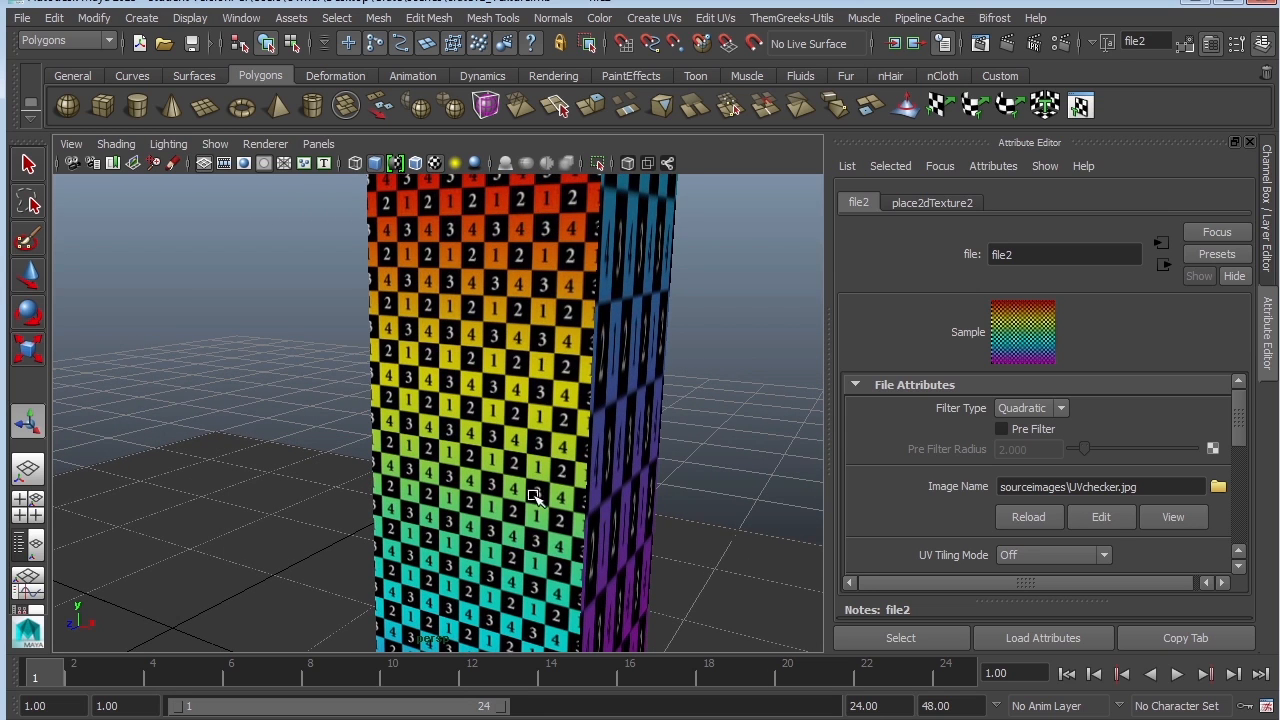
pyautogui.keyDown('alt'); pyautogui.moveTo(543, 466); pyautogui.dragTo(502, 468, button='right'); pyautogui.keyUp('alt')
pyautogui.keyDown('alt'); pyautogui.moveTo(502, 468); pyautogui.dragTo(524, 422, button='middle'); pyautogui.keyUp('alt')
pyautogui.keyDown('alt'); pyautogui.moveTo(551, 423); pyautogui.dragTo(534, 402); pyautogui.keyUp('alt')
pyautogui.keyDown('alt'); pyautogui.moveTo(487, 440); pyautogui.dragTo(444, 442, button='right'); pyautogui.keyUp('alt')
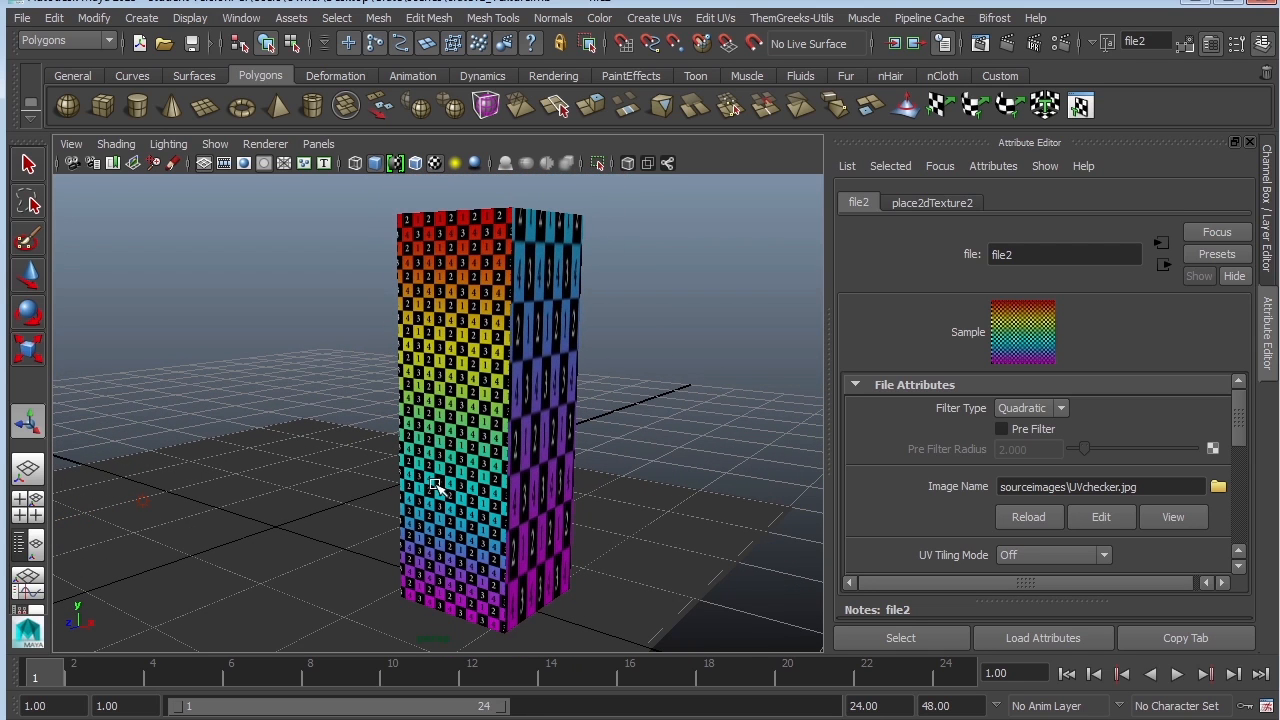
# Compare the checker squares on the tall crate's unmapped side face with the remapped front face to judge the stretching.
pyautogui.keyDown('alt'); pyautogui.moveTo(676, 477); pyautogui.dragTo(534, 423); pyautogui.keyUp('alt')
pyautogui.keyDown('alt'); pyautogui.moveTo(534, 423); pyautogui.dragTo(651, 374, button='middle'); pyautogui.keyUp('alt')
pyautogui.keyDown('alt'); pyautogui.moveTo(651, 374); pyautogui.dragTo(674, 413, button='right'); pyautogui.keyUp('alt')
pyautogui.keyDown('alt'); pyautogui.moveTo(672, 413); pyautogui.dragTo(676, 455, button='middle'); pyautogui.keyUp('alt')
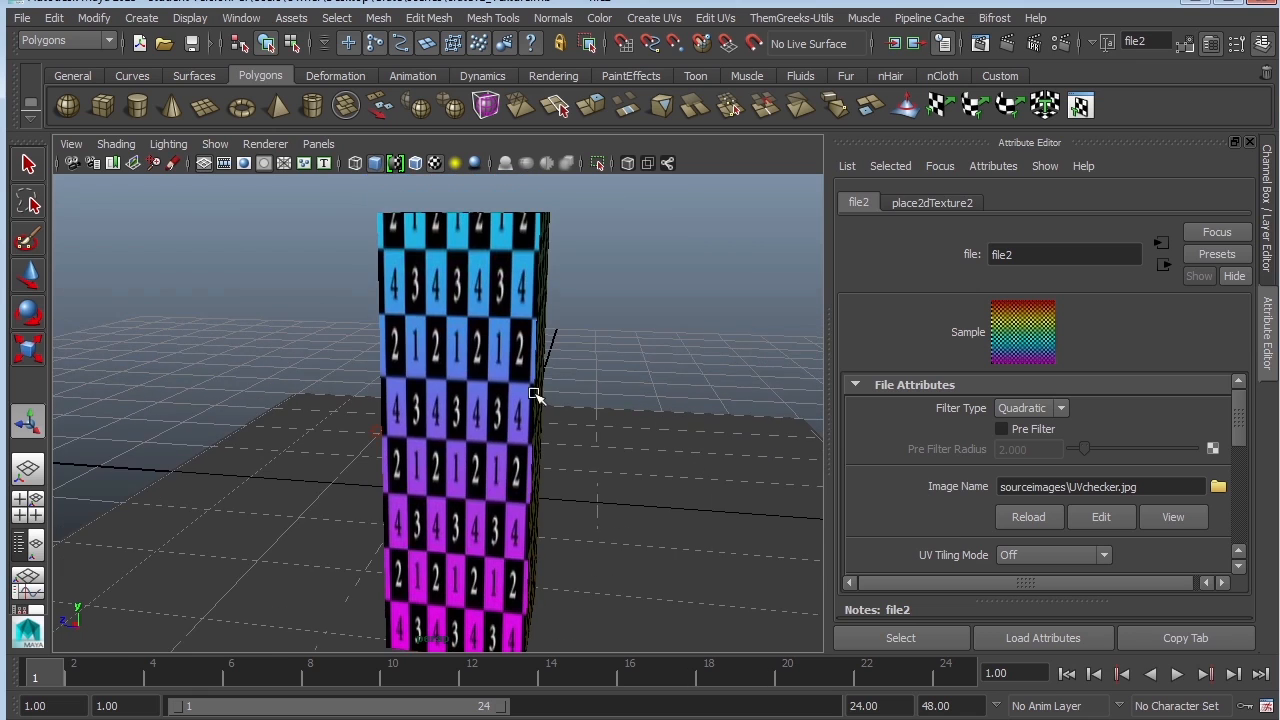
pyautogui.keyDown('alt'); pyautogui.moveTo(474, 395); pyautogui.dragTo(492, 369); pyautogui.keyUp('alt')
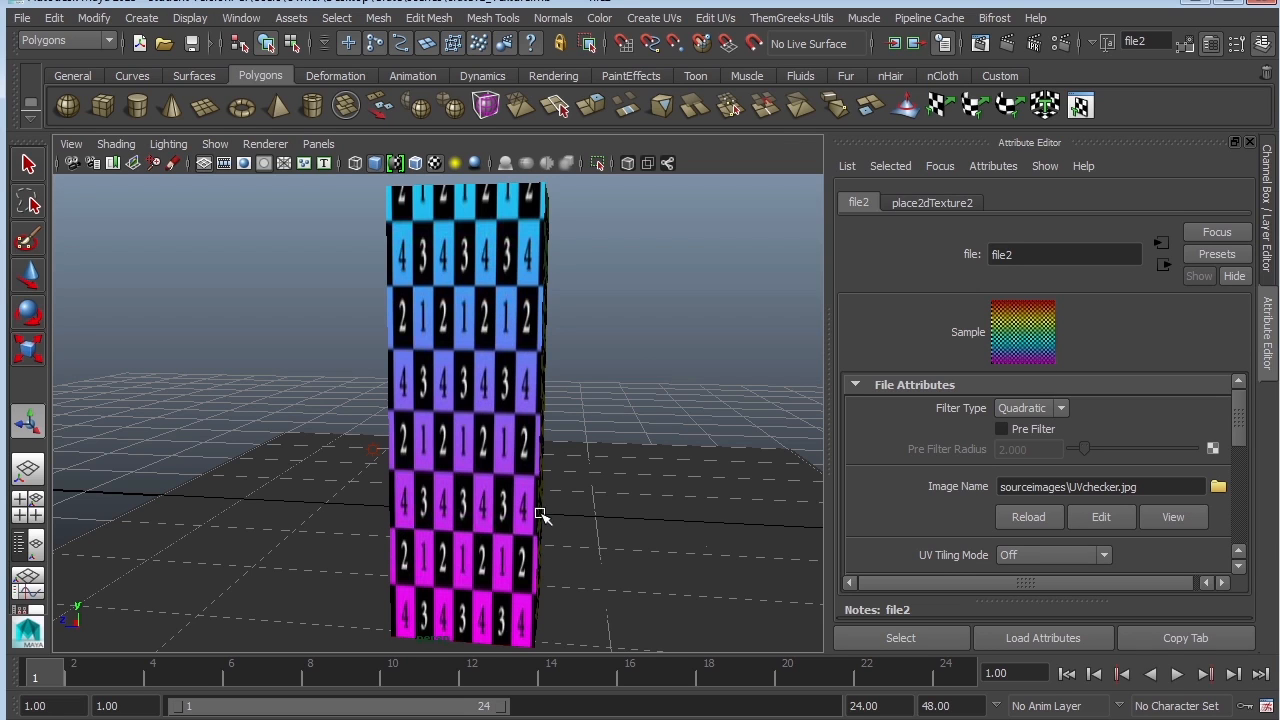
pyautogui.keyDown('alt'); pyautogui.moveTo(453, 490); pyautogui.dragTo(480, 488); pyautogui.keyUp('alt')
# Planar-map the crate's back face from the Z axis, fitted to the bounding box with the image width/height ratio kept.
pyautogui.click(507, 461)
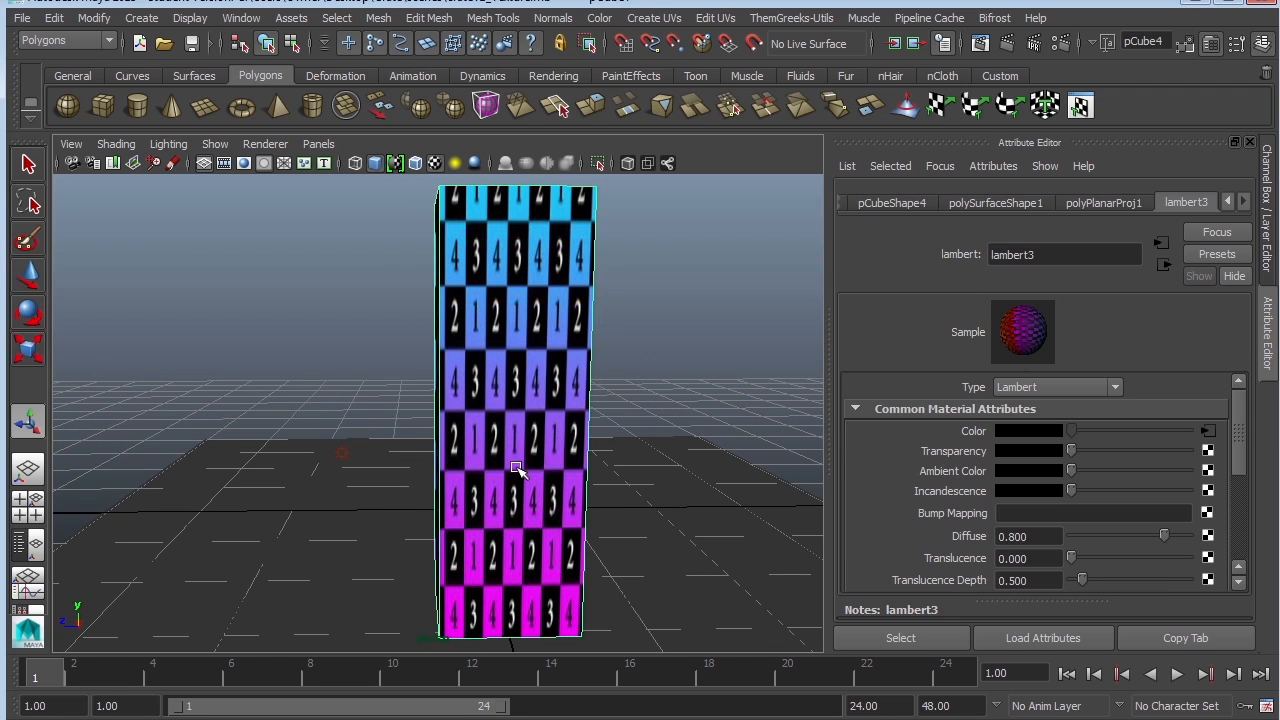
pyautogui.keyDown('alt'); pyautogui.moveTo(480, 428); pyautogui.dragTo(396, 310); pyautogui.keyUp('alt')
pyautogui.moveTo(393, 306); pyautogui.dragTo(400, 343, button='right')
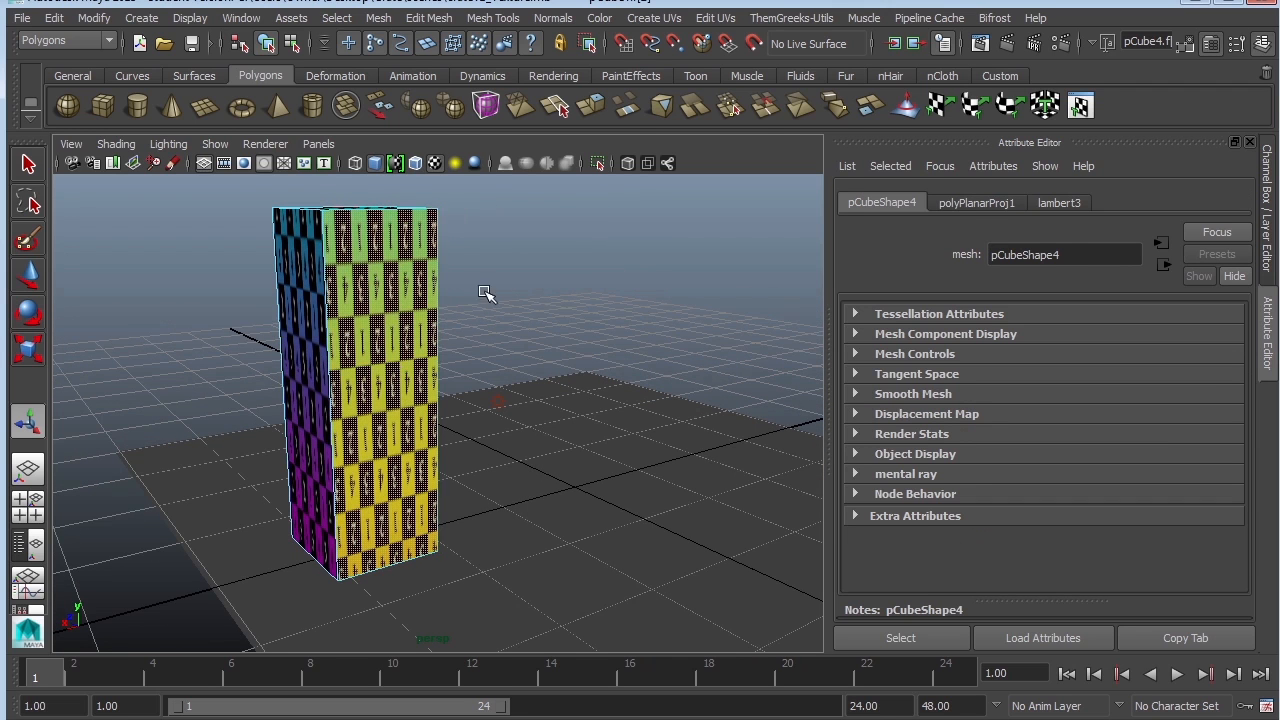
pyautogui.click(655, 18)
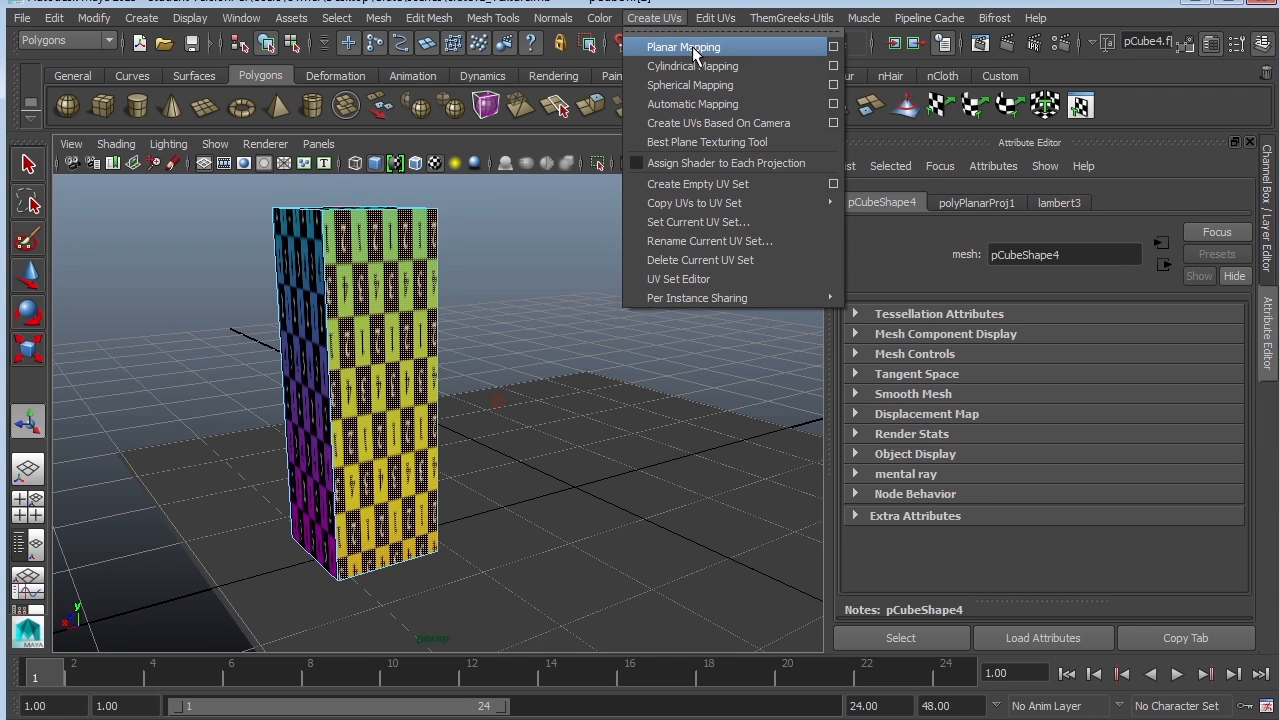
pyautogui.click(833, 46)
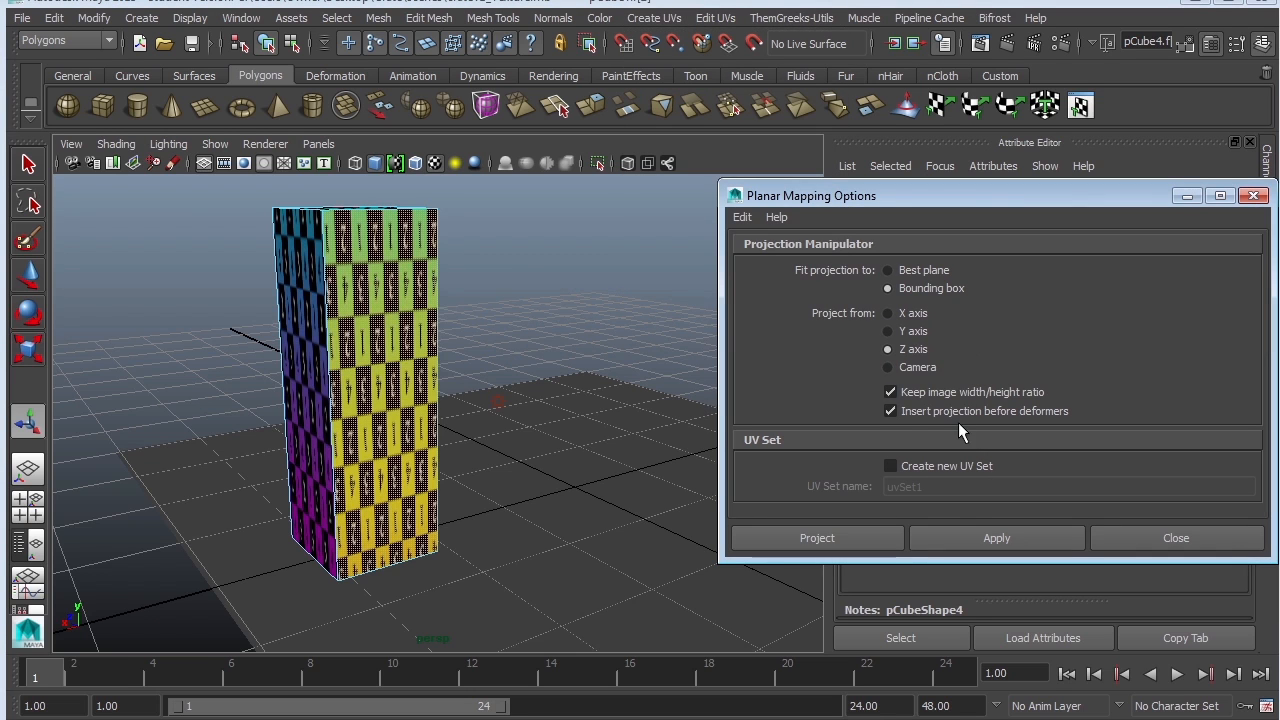
pyautogui.click(965, 538)
pyautogui.click(480, 718)
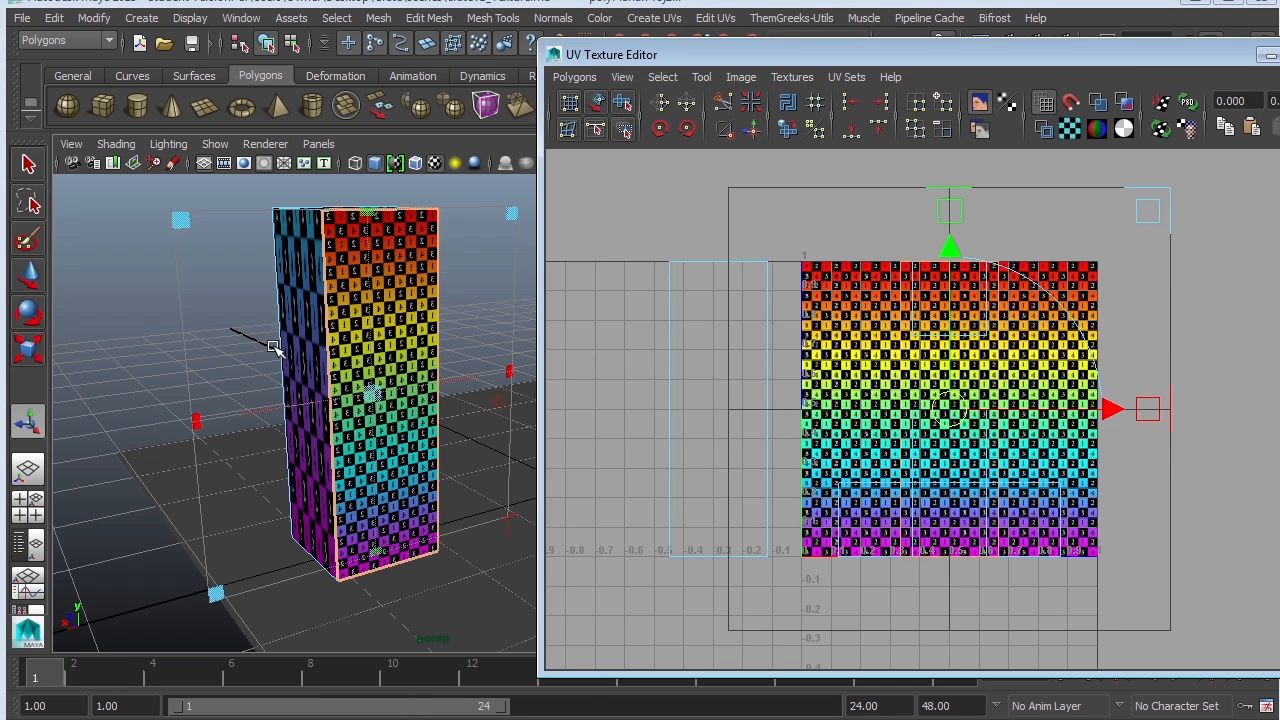
# Move the back face's projected UV shell along negative U, placing it beyond the front face's shell.
pyautogui.keyDown('alt'); pyautogui.moveTo(999, 370); pyautogui.dragTo(1115, 315, button='middle'); pyautogui.keyUp('alt')
pyautogui.keyDown('alt'); pyautogui.moveTo(1115, 315); pyautogui.dragTo(1041, 375, button='right'); pyautogui.keyUp('alt')
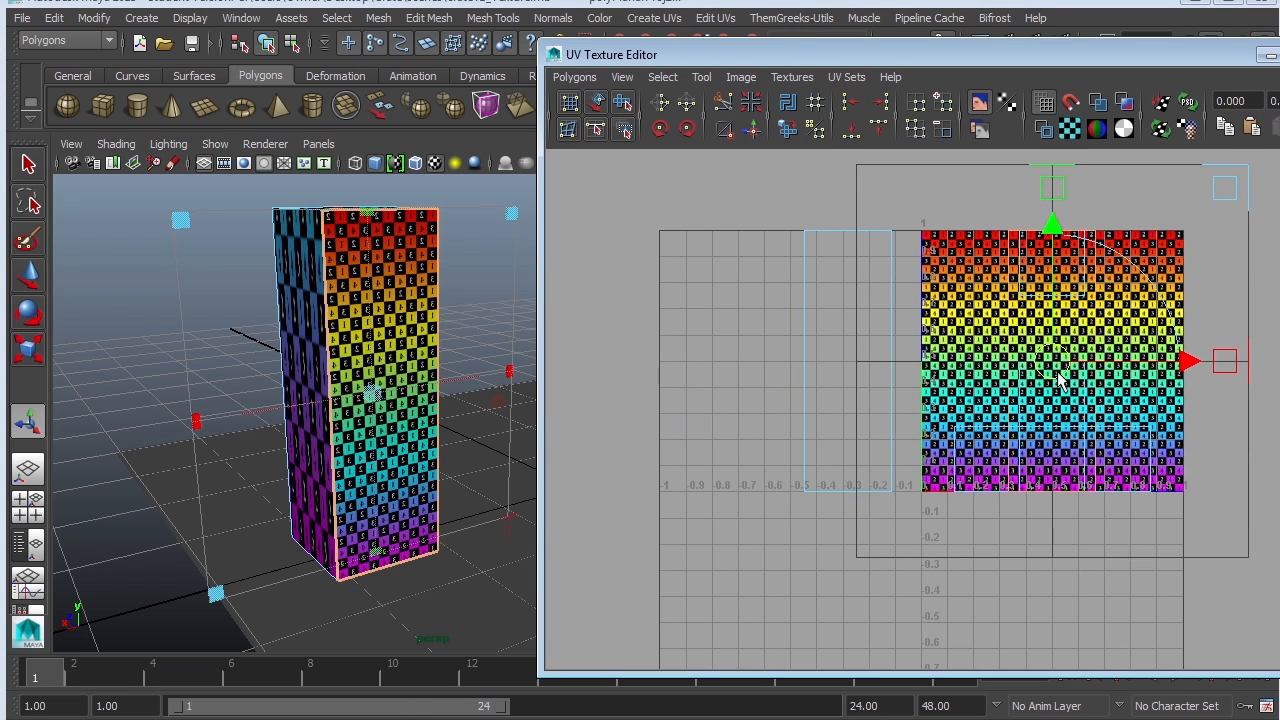
pyautogui.moveTo(1055, 361); pyautogui.dragTo(743, 357)
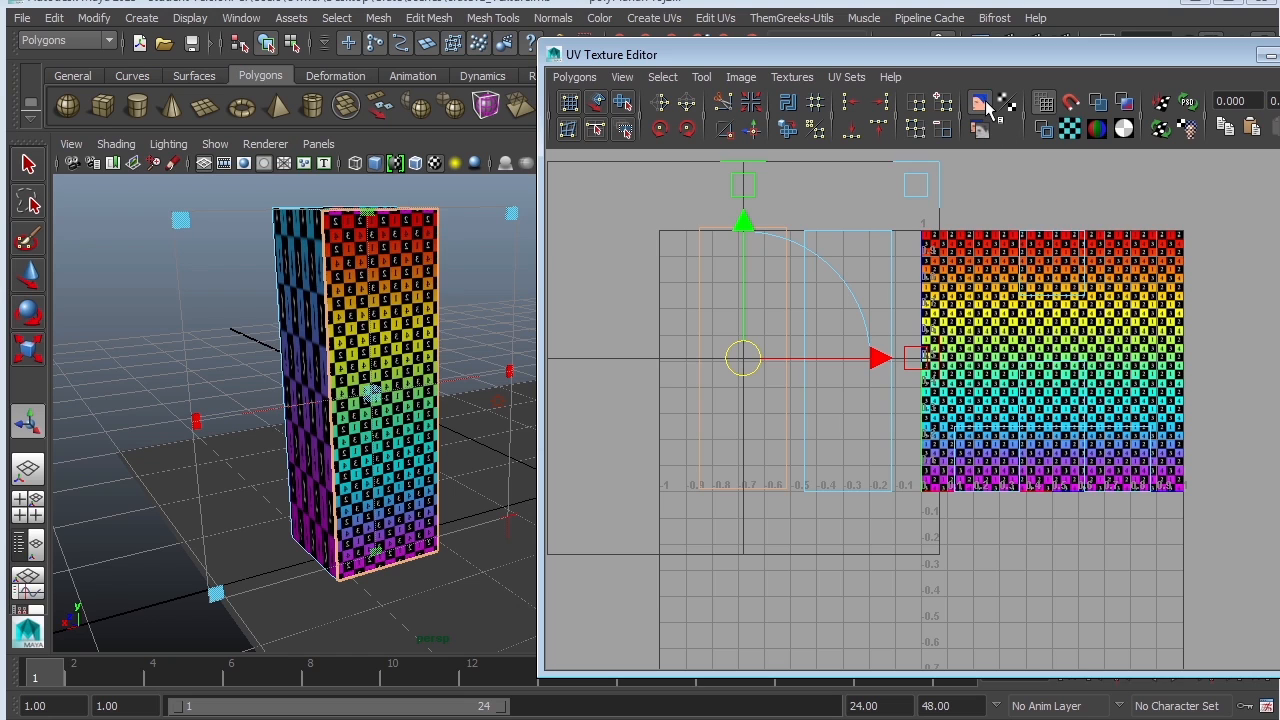
# Dim the checker image behind the shells in the UV editor and turn off its display.
pyautogui.click(980, 104)
pyautogui.click(980, 104)
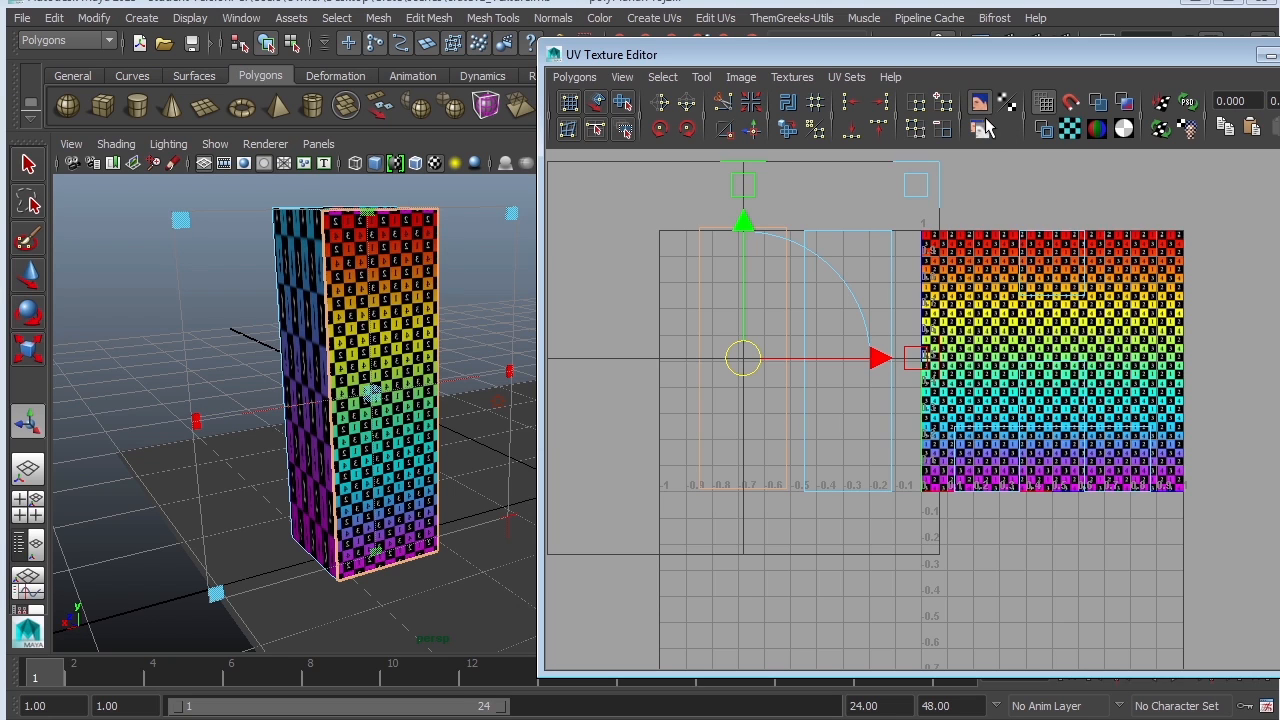
pyautogui.click(982, 130)
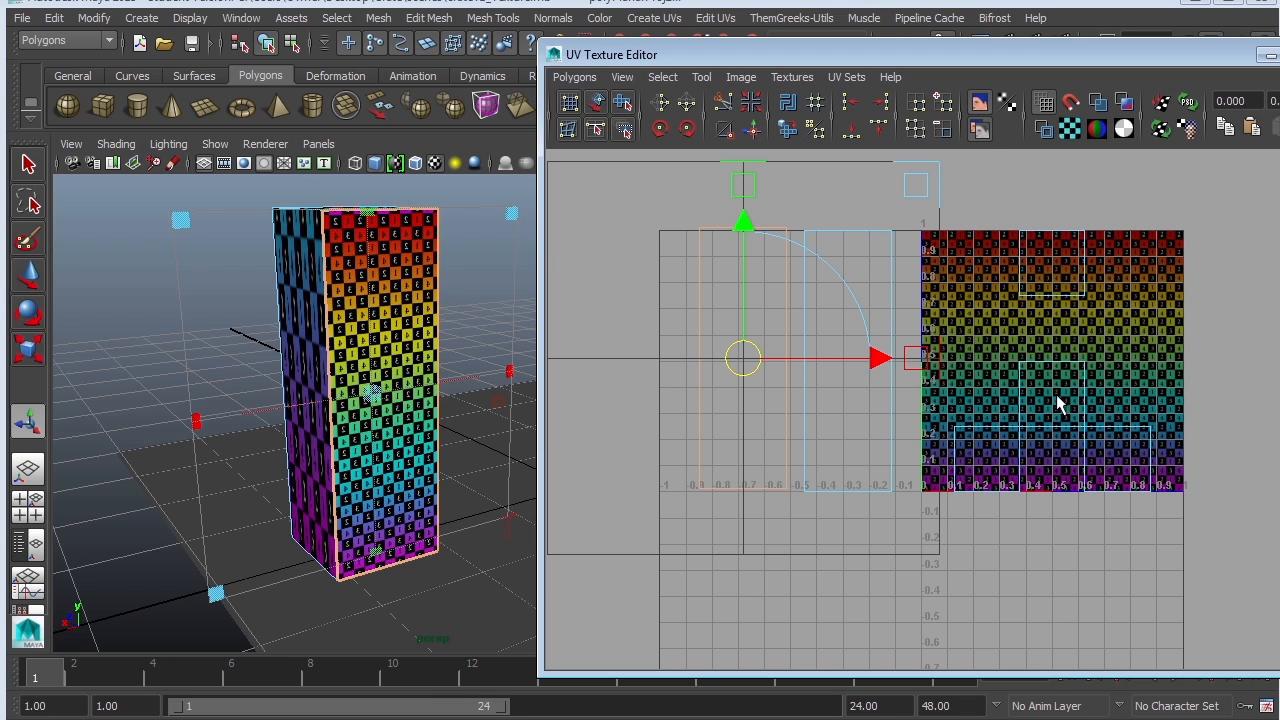
pyautogui.click(980, 104)
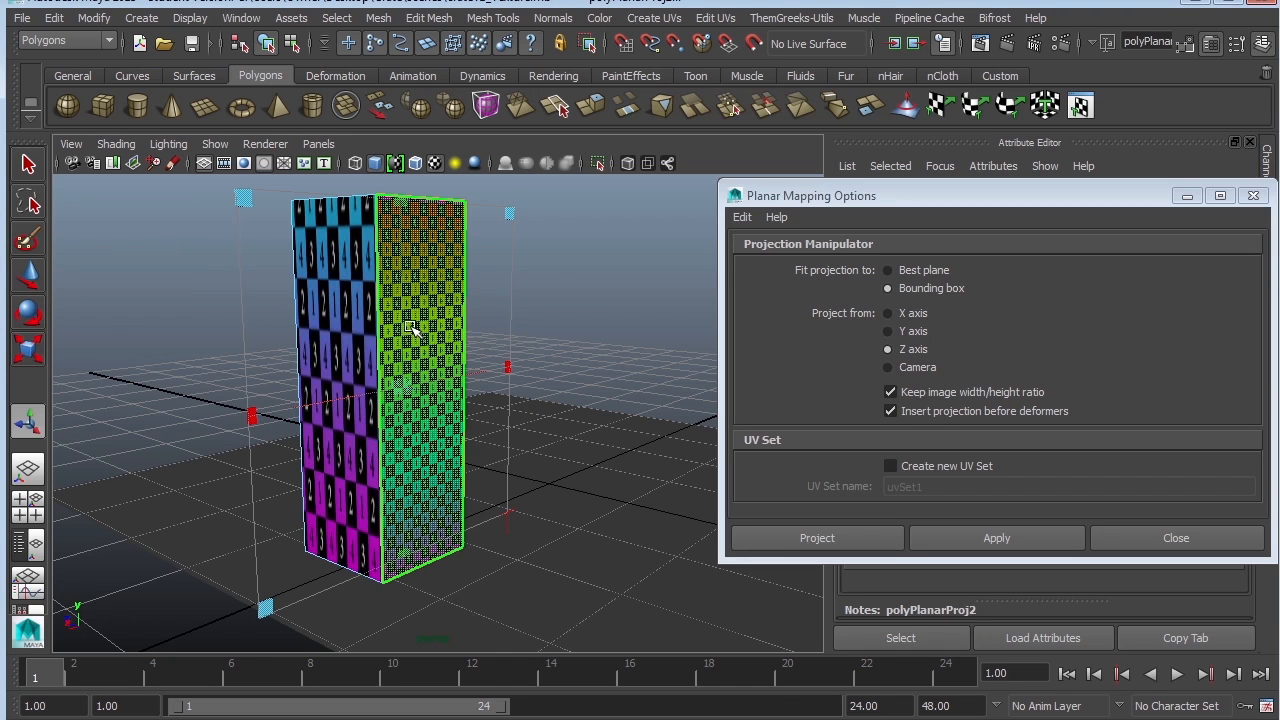
# Select the crate's two opposite stretched side faces and planar-map them from the X axis.
pyautogui.moveTo(409, 334); pyautogui.dragTo(408, 357, button='right')
pyautogui.click(342, 266)
pyautogui.keyDown('alt'); pyautogui.moveTo(556, 340); pyautogui.dragTo(334, 334); pyautogui.keyUp('alt')
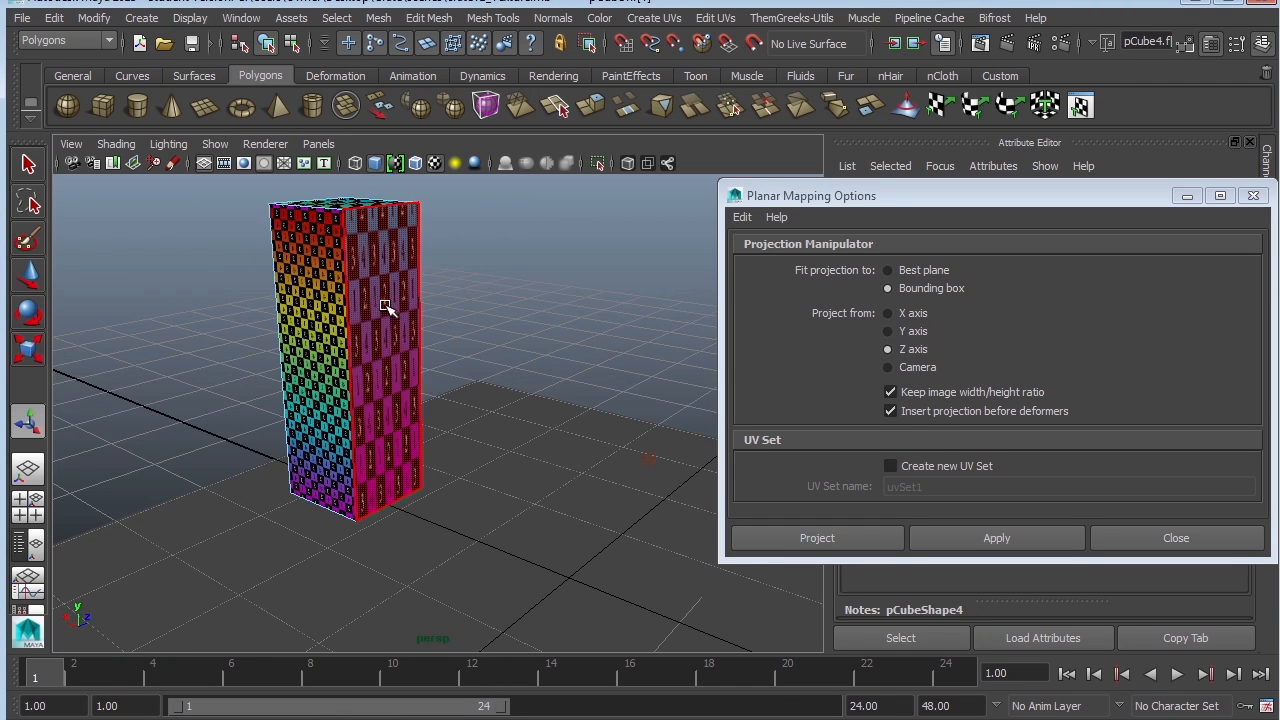
pyautogui.keyDown('alt'); pyautogui.moveTo(304, 404); pyautogui.dragTo(526, 371); pyautogui.keyUp('alt')
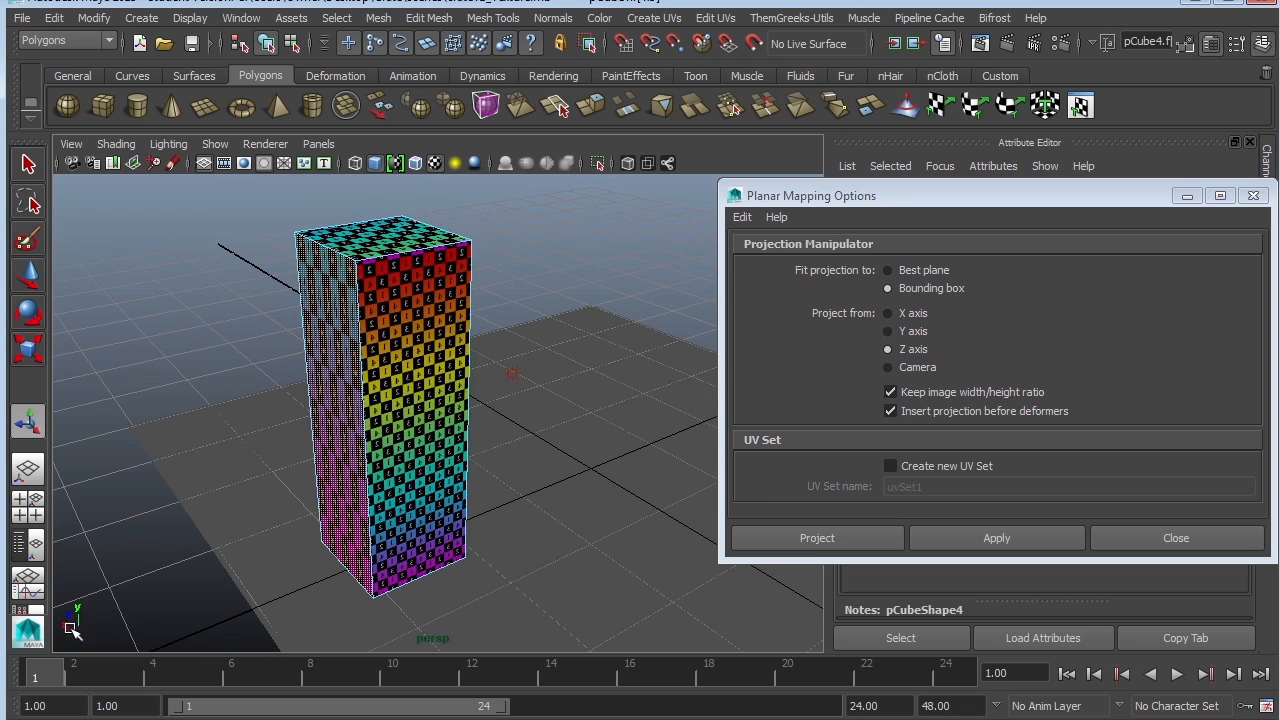
pyautogui.click(912, 314)
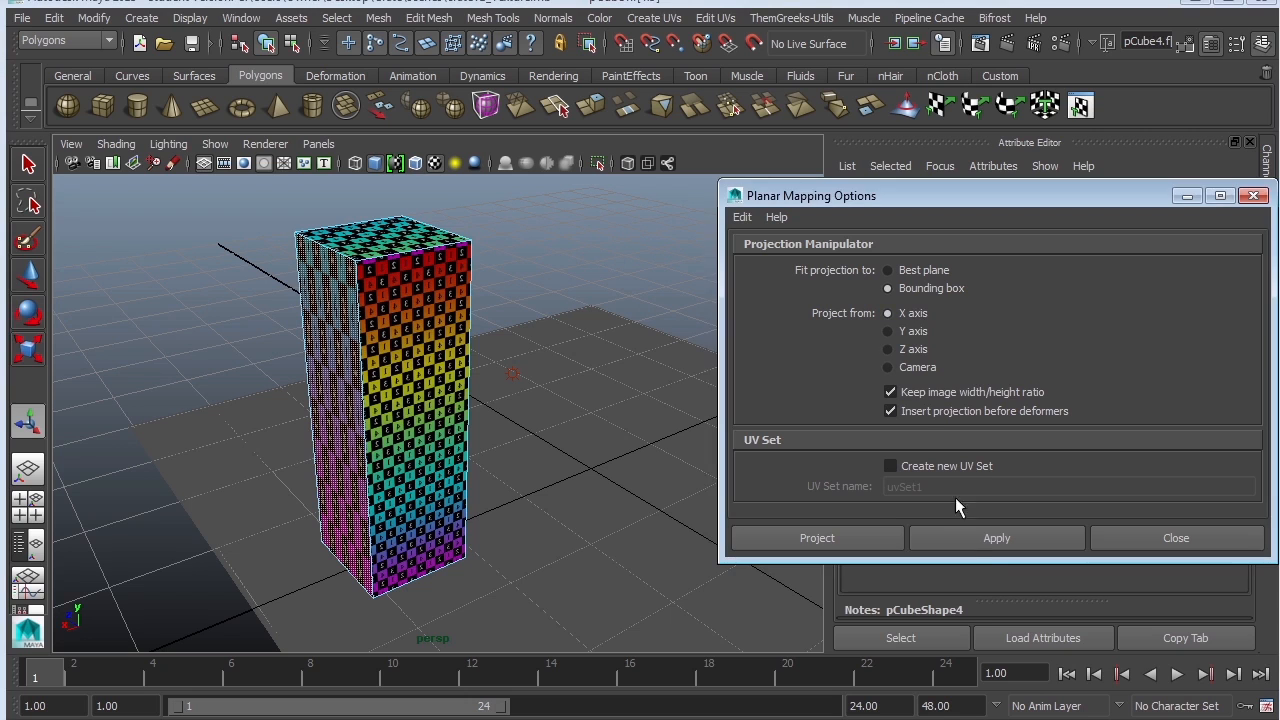
pyautogui.click(993, 538)
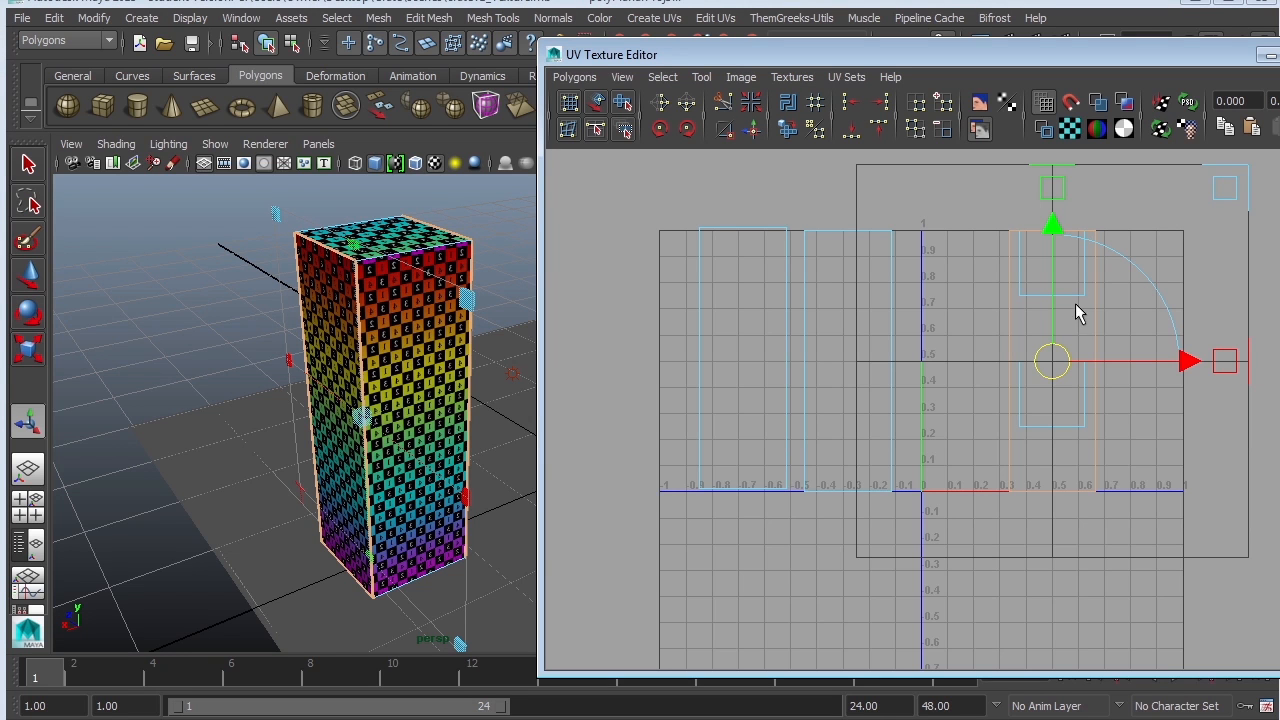
# Move the side faces' stacked UV shells along positive U out of the 0 to 1 space and separate them side by side.
pyautogui.moveTo(1195, 361); pyautogui.dragTo(1279, 361)
pyautogui.keyDown('alt'); pyautogui.moveTo(1054, 348); pyautogui.dragTo(926, 345, button='middle'); pyautogui.keyUp('alt')
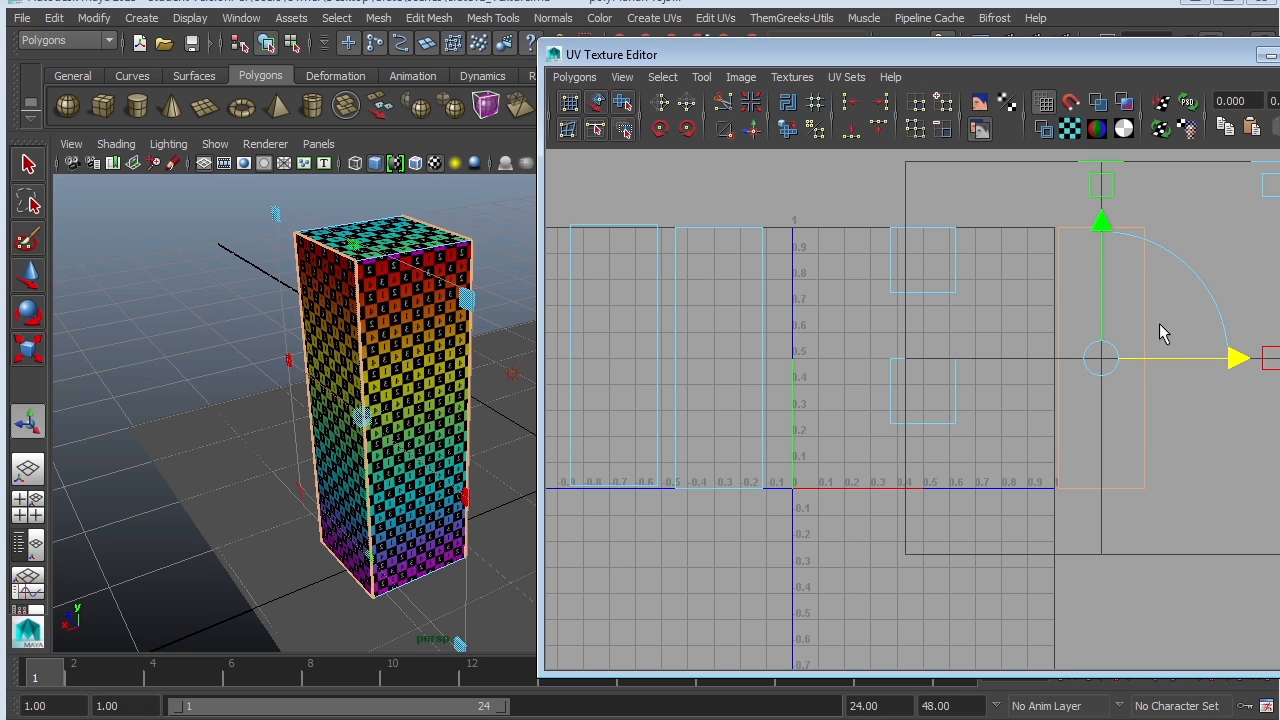
pyautogui.press('w')
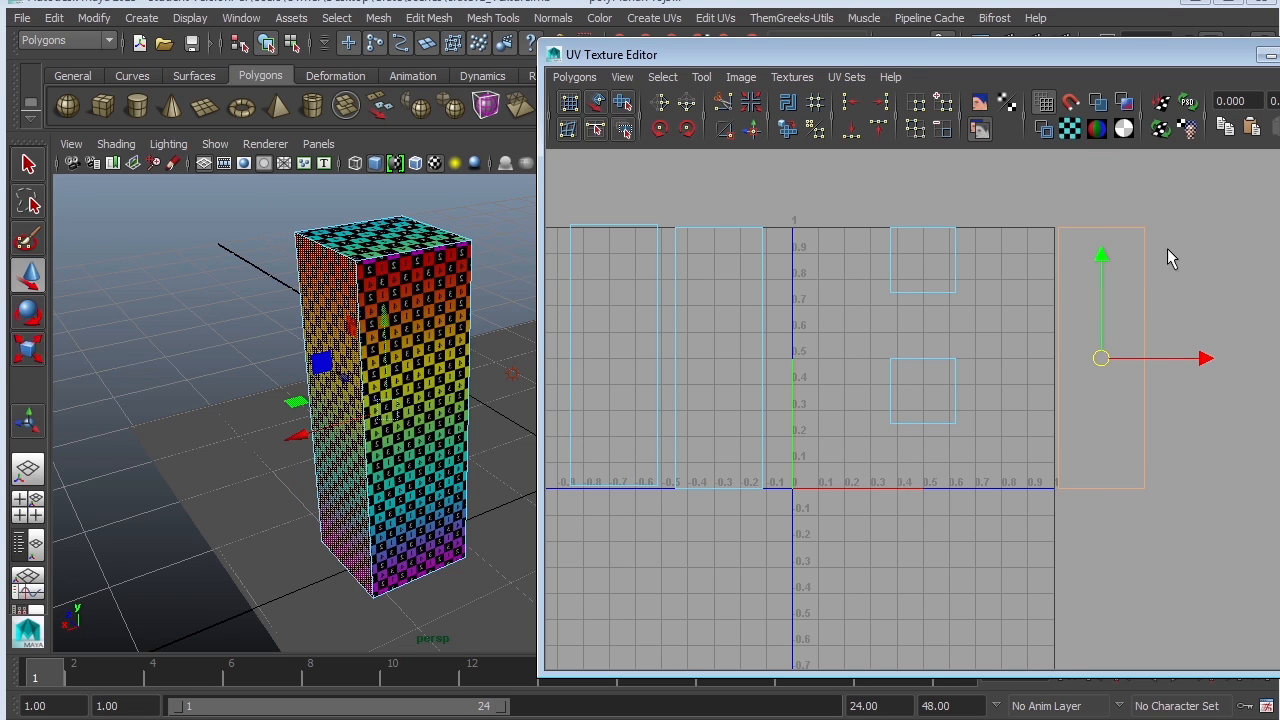
pyautogui.moveTo(1152, 236); pyautogui.dragTo(1212, 202, button='right')
pyautogui.click(1143, 229)
pyautogui.moveTo(1214, 362); pyautogui.dragTo(1279, 356)
pyautogui.keyDown('alt'); pyautogui.moveTo(931, 361); pyautogui.dragTo(1154, 415, button='middle'); pyautogui.keyUp('alt')
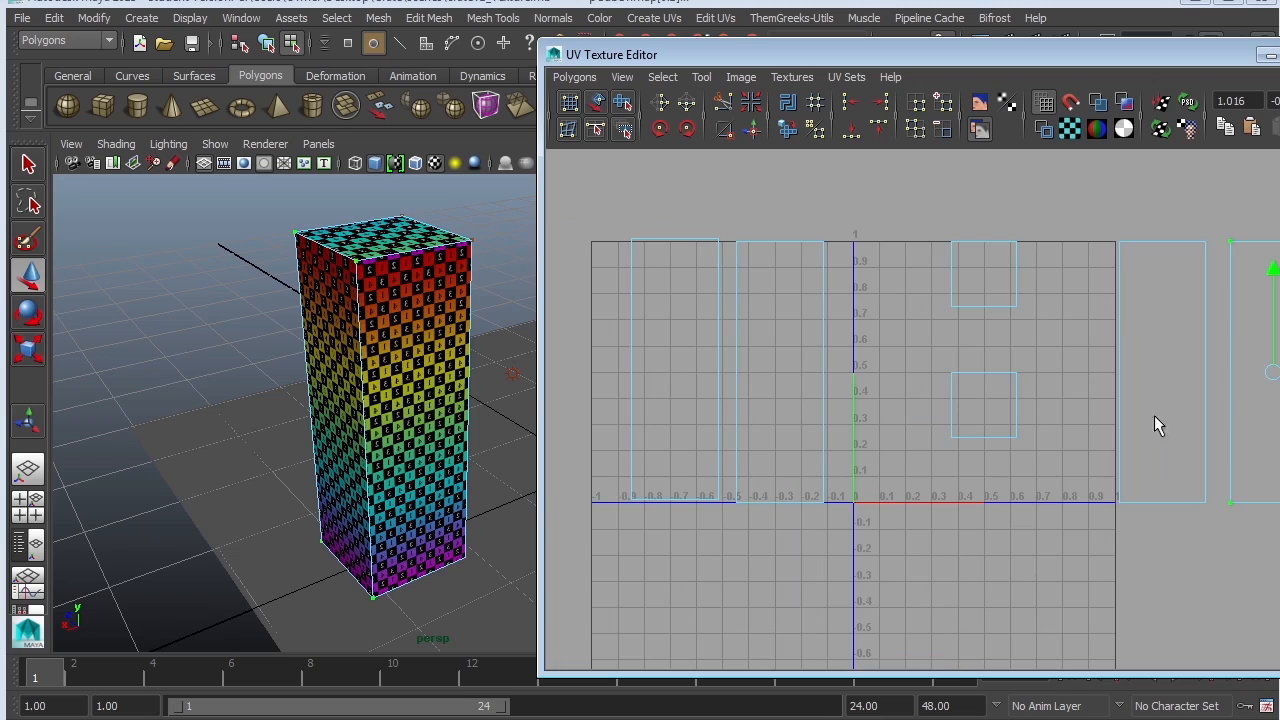
# Return the crate to object mode and reselect it to review all its UV shells in the UV editor.
pyautogui.keyDown('alt'); pyautogui.moveTo(355, 462); pyautogui.dragTo(425, 478); pyautogui.keyUp('alt')
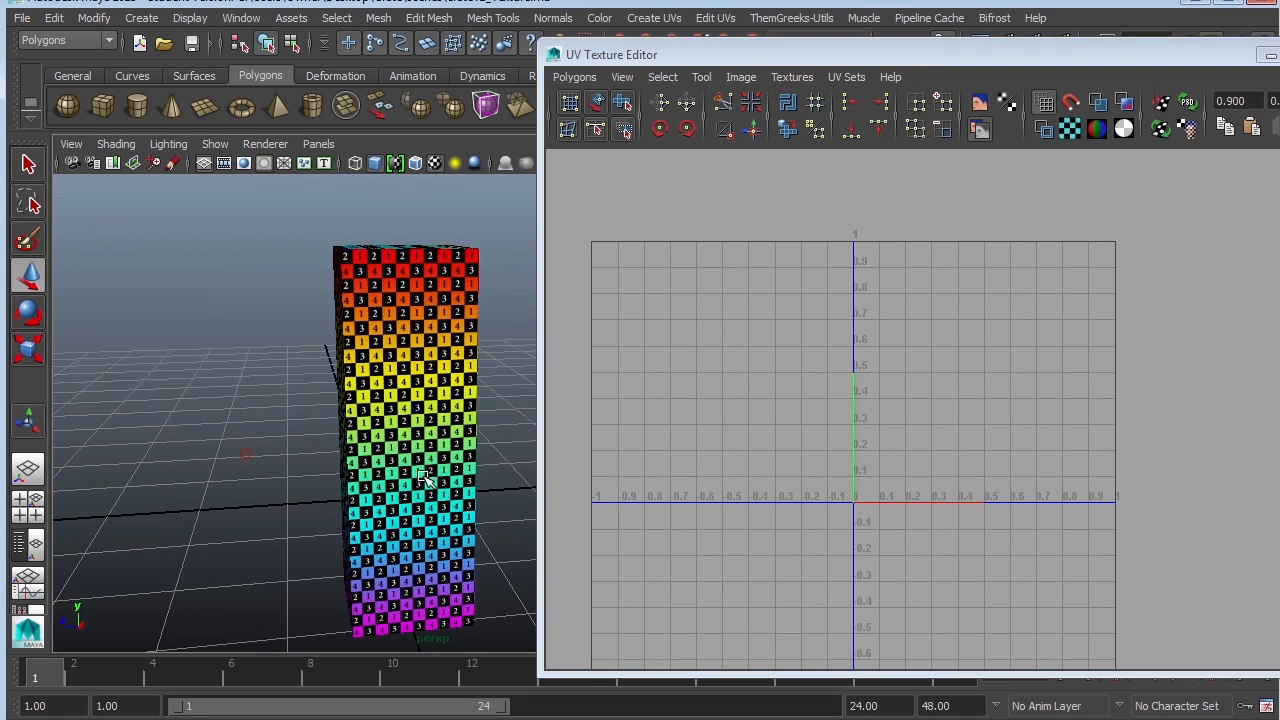
pyautogui.click(425, 478)
pyautogui.keyDown('alt'); pyautogui.moveTo(991, 489); pyautogui.dragTo(905, 470, button='right'); pyautogui.keyUp('alt')
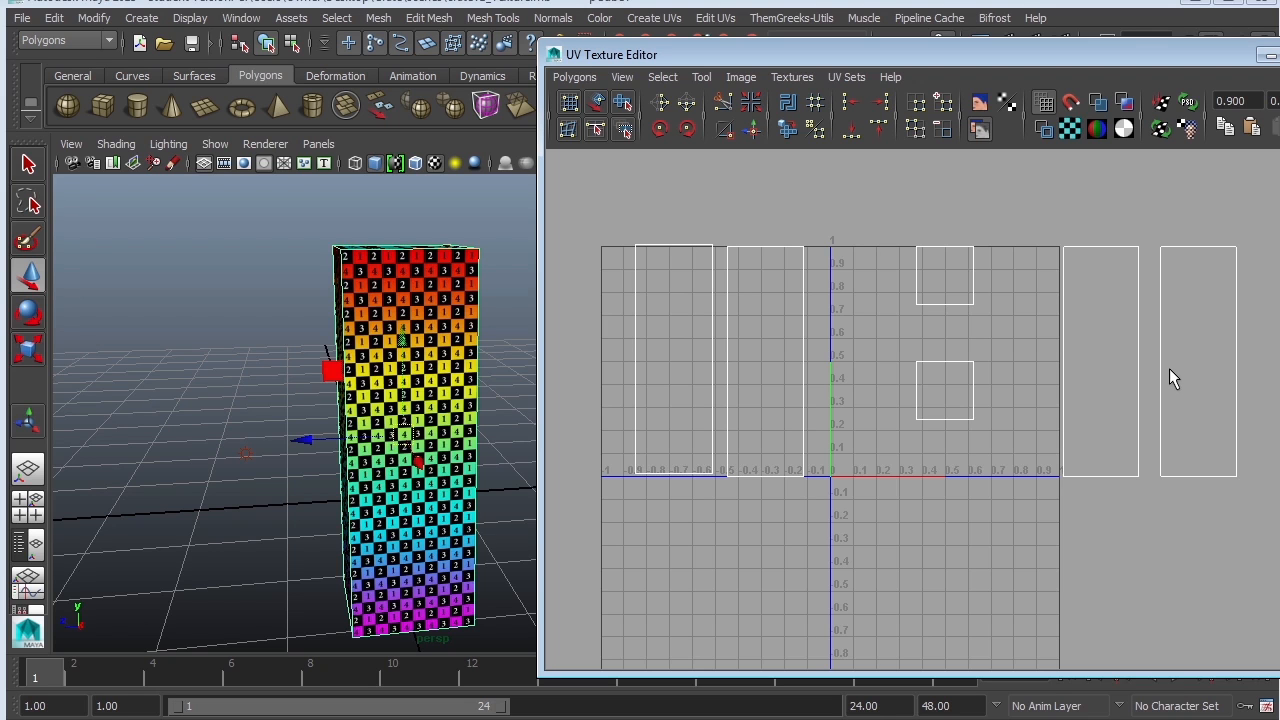
pyautogui.keyDown('alt'); pyautogui.moveTo(861, 342); pyautogui.dragTo(928, 343, button='middle'); pyautogui.keyUp('alt')
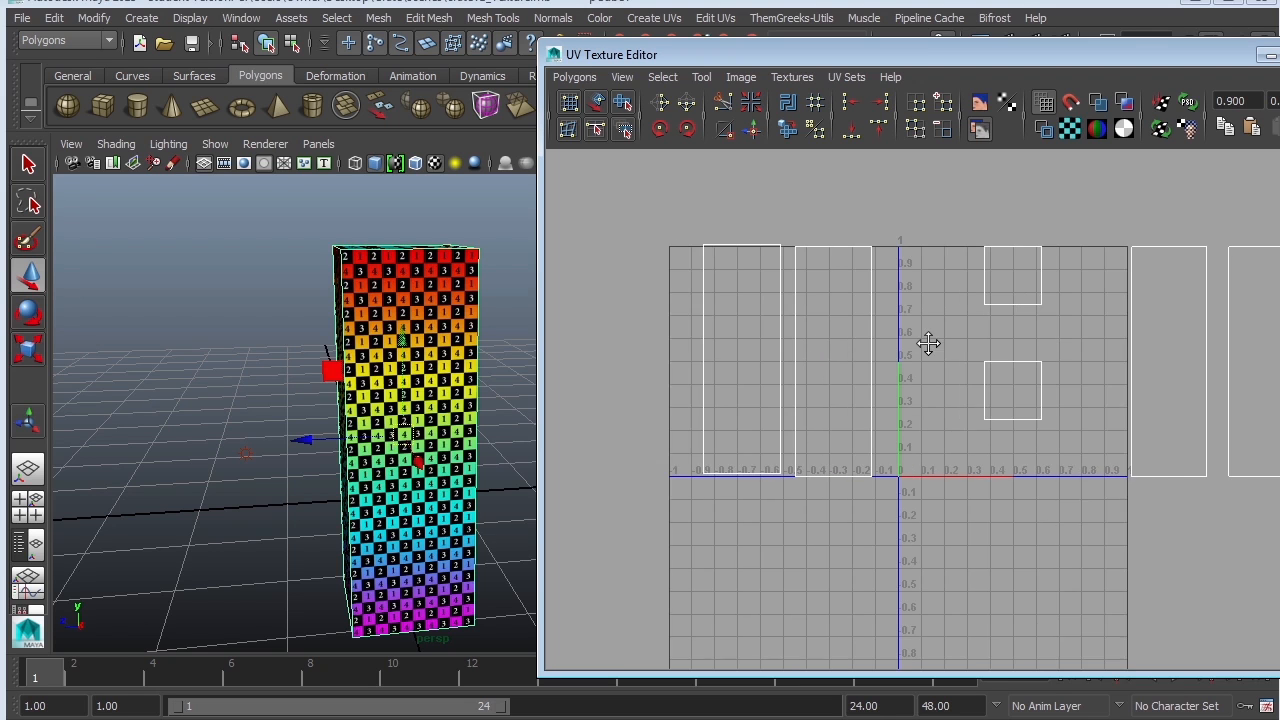
pyautogui.keyDown('alt'); pyautogui.moveTo(930, 343); pyautogui.dragTo(1038, 323, button='right'); pyautogui.keyUp('alt')
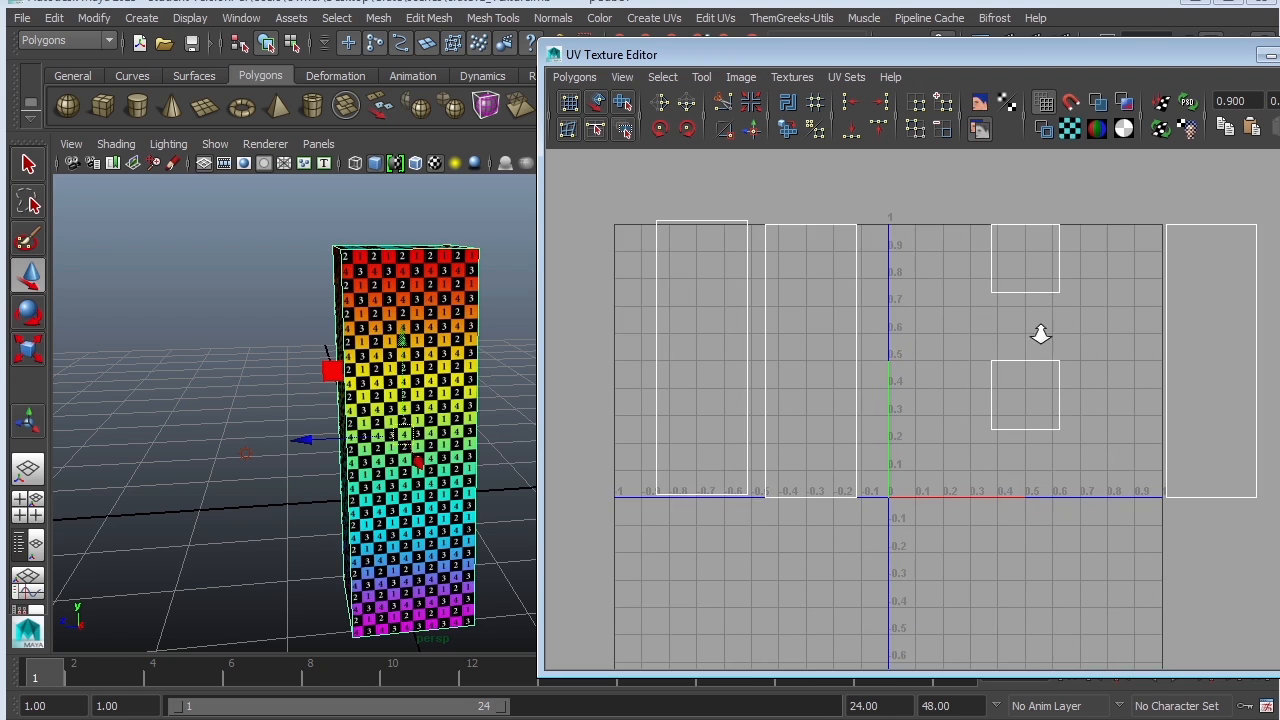
pyautogui.keyDown('alt'); pyautogui.moveTo(928, 354); pyautogui.dragTo(910, 362, button='middle'); pyautogui.keyUp('alt')
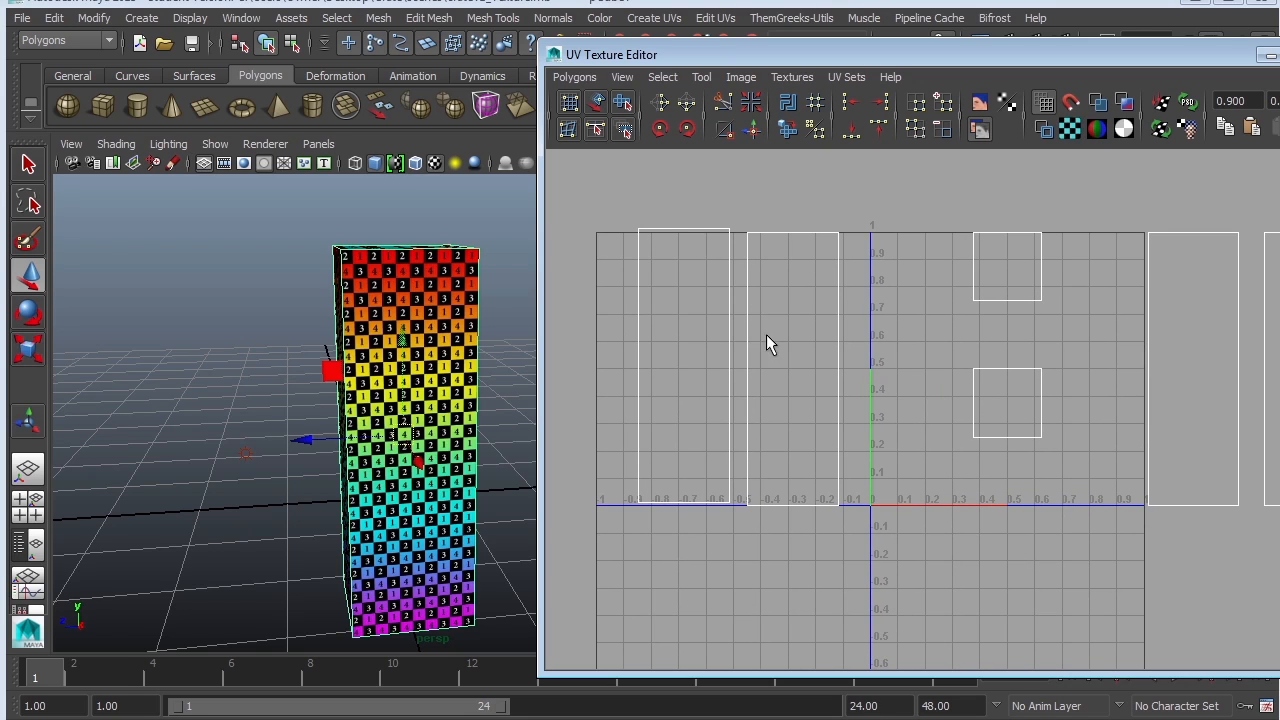
# Select the inner vertical edge of the leftmost UV shell to identify the matching edge on the other shells.
pyautogui.moveTo(749, 319); pyautogui.dragTo(752, 279, button='right')
pyautogui.click(728, 316)
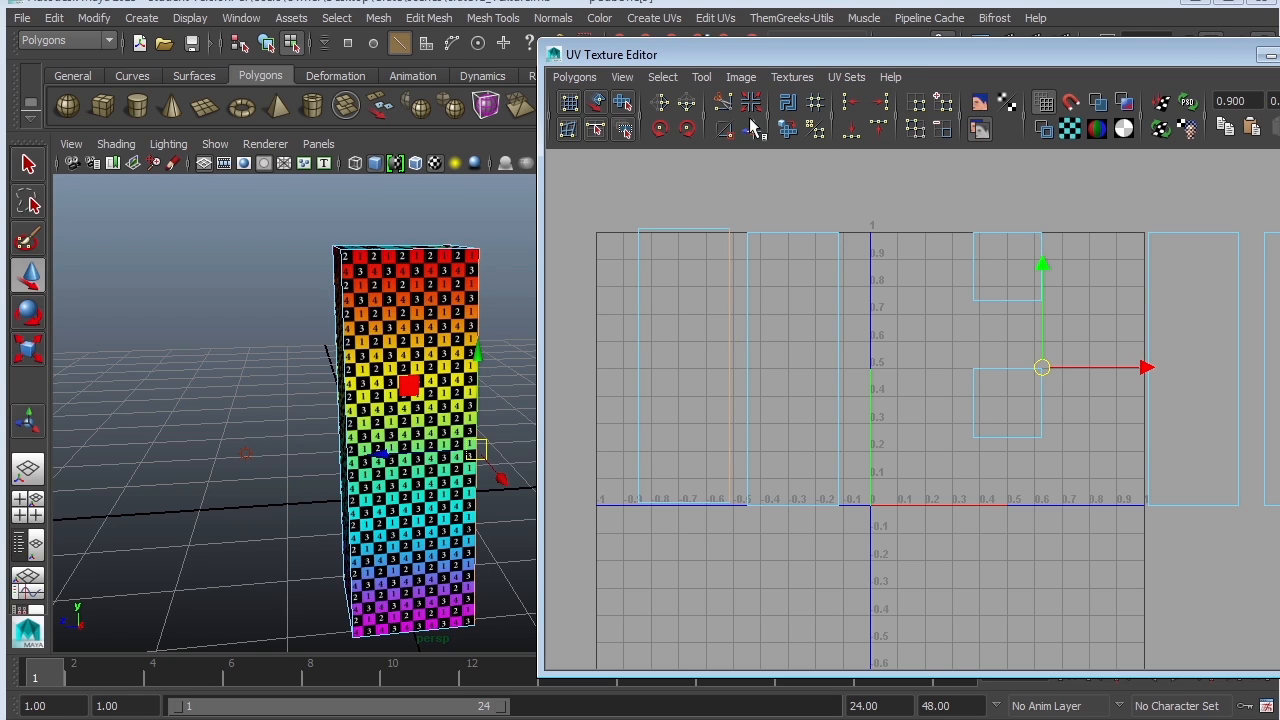
pyautogui.scroll(-1, 894, 368)
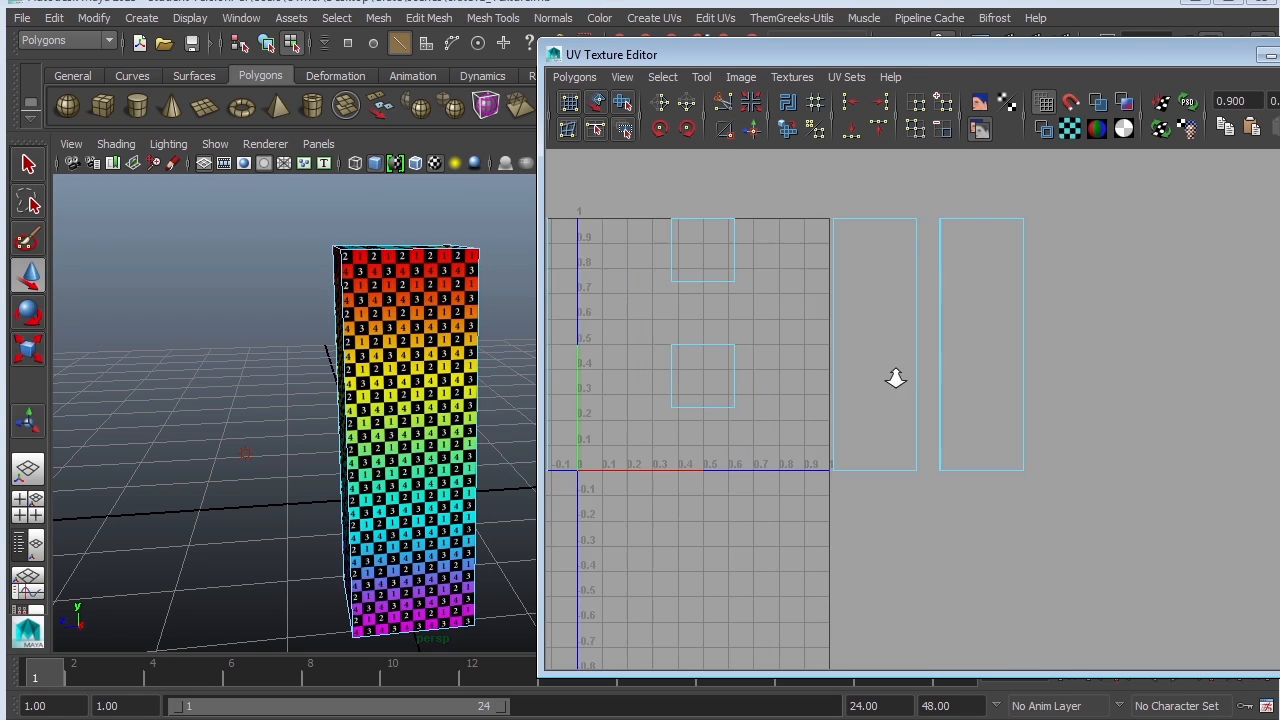
pyautogui.keyDown('alt'); pyautogui.moveTo(978, 338); pyautogui.dragTo(1098, 393, button='middle'); pyautogui.keyUp('alt')
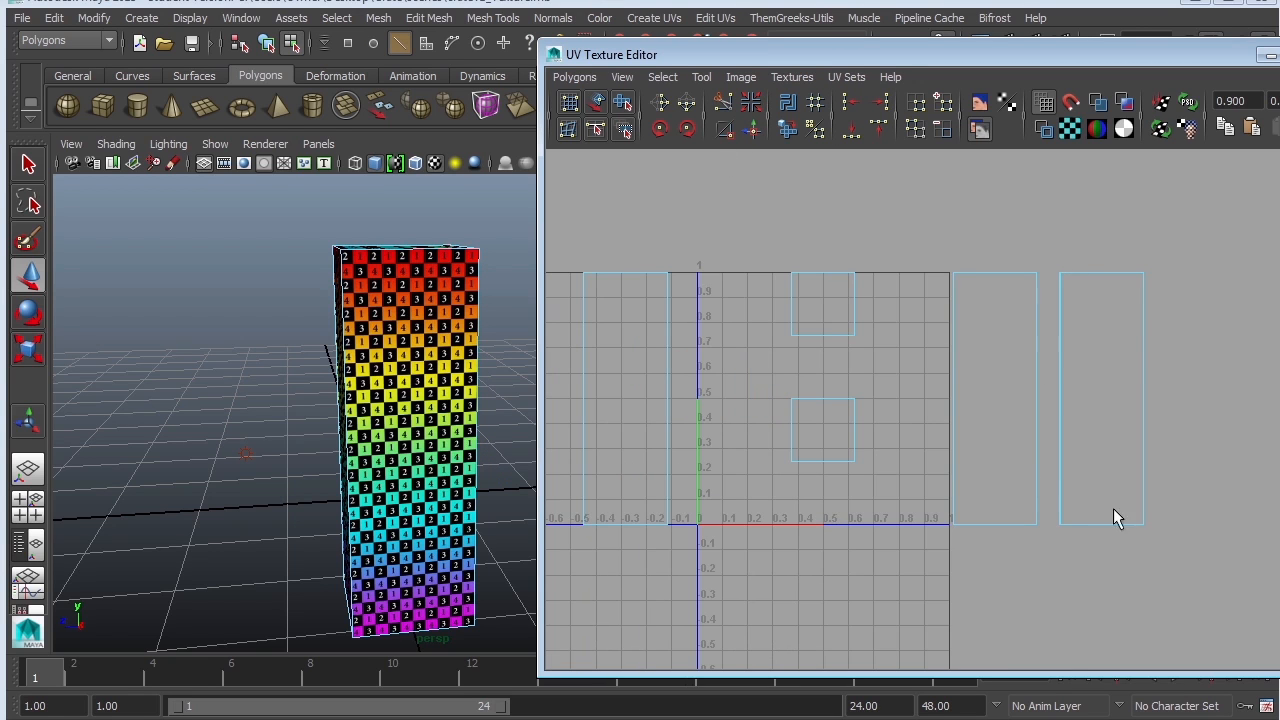
pyautogui.keyDown('alt'); pyautogui.moveTo(1051, 337); pyautogui.dragTo(1152, 275, button='middle'); pyautogui.keyUp('alt')
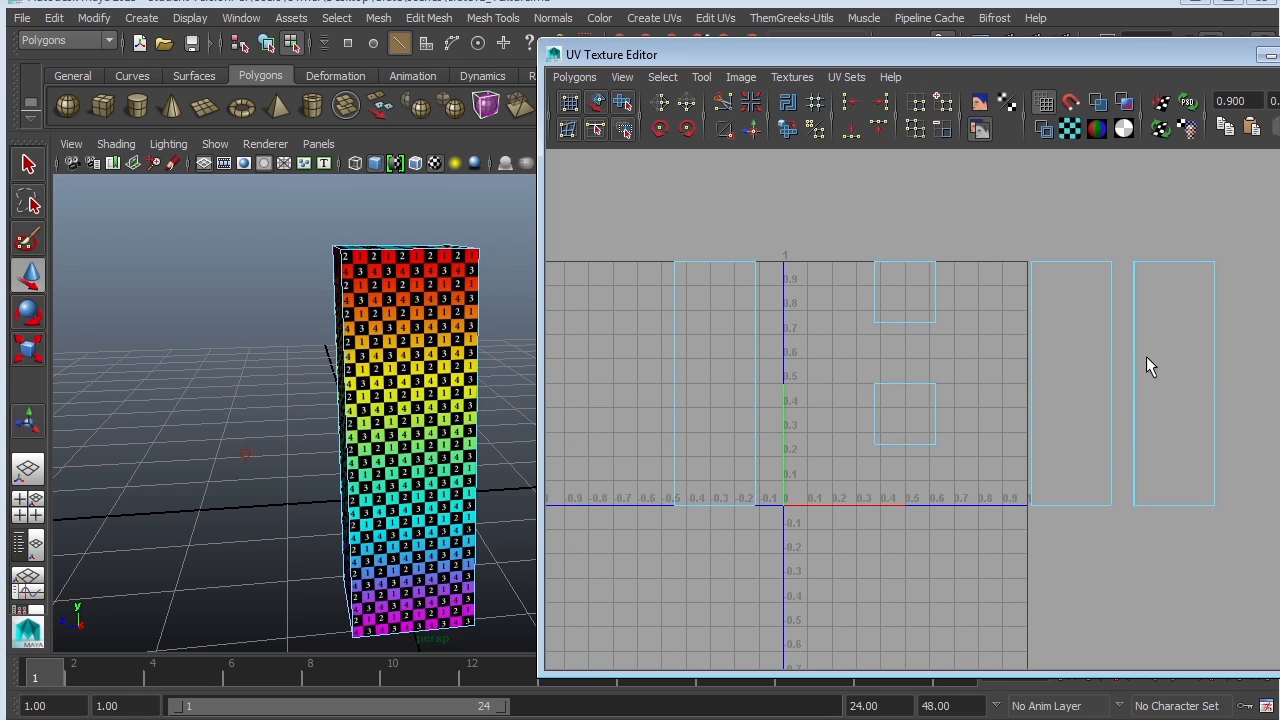
pyautogui.keyDown('alt'); pyautogui.moveTo(1147, 357); pyautogui.dragTo(1062, 326, button='right'); pyautogui.keyUp('alt')
pyautogui.hotkey('ctrl', 'z')
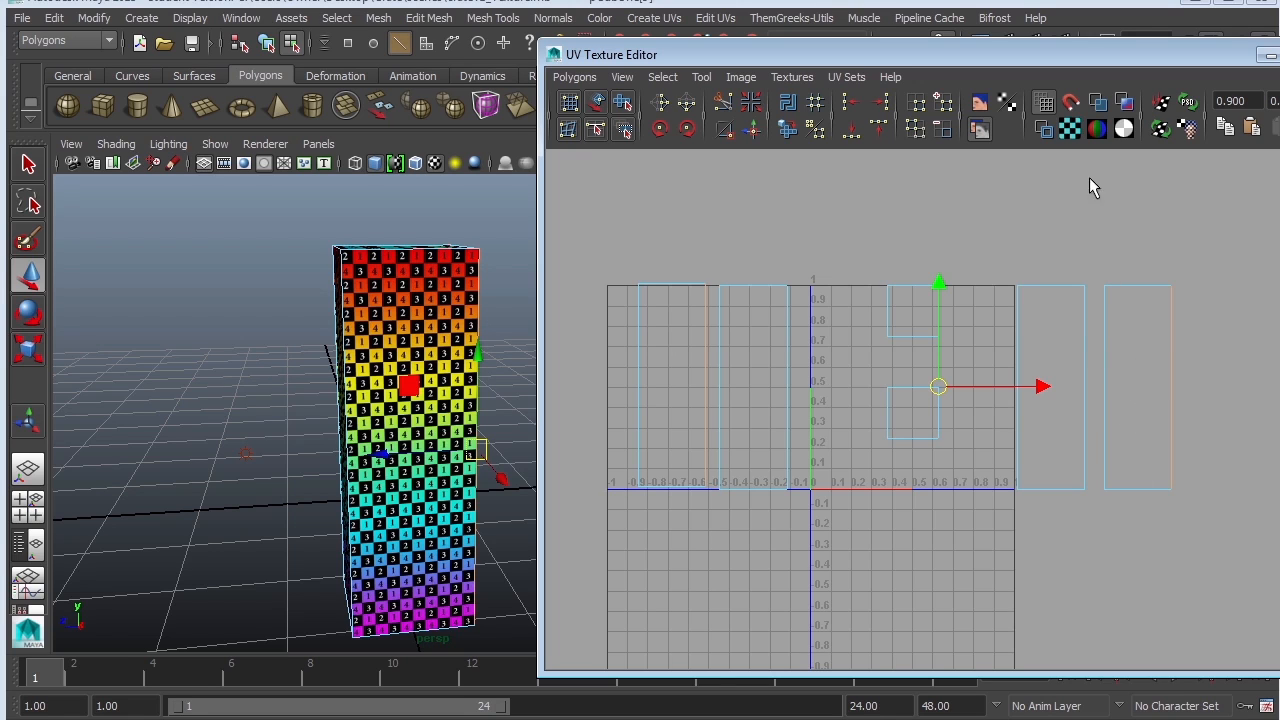
# Turn on shaded UV display to distinguish the shells' orientations and clear the edge selection.
pyautogui.click(1099, 104)
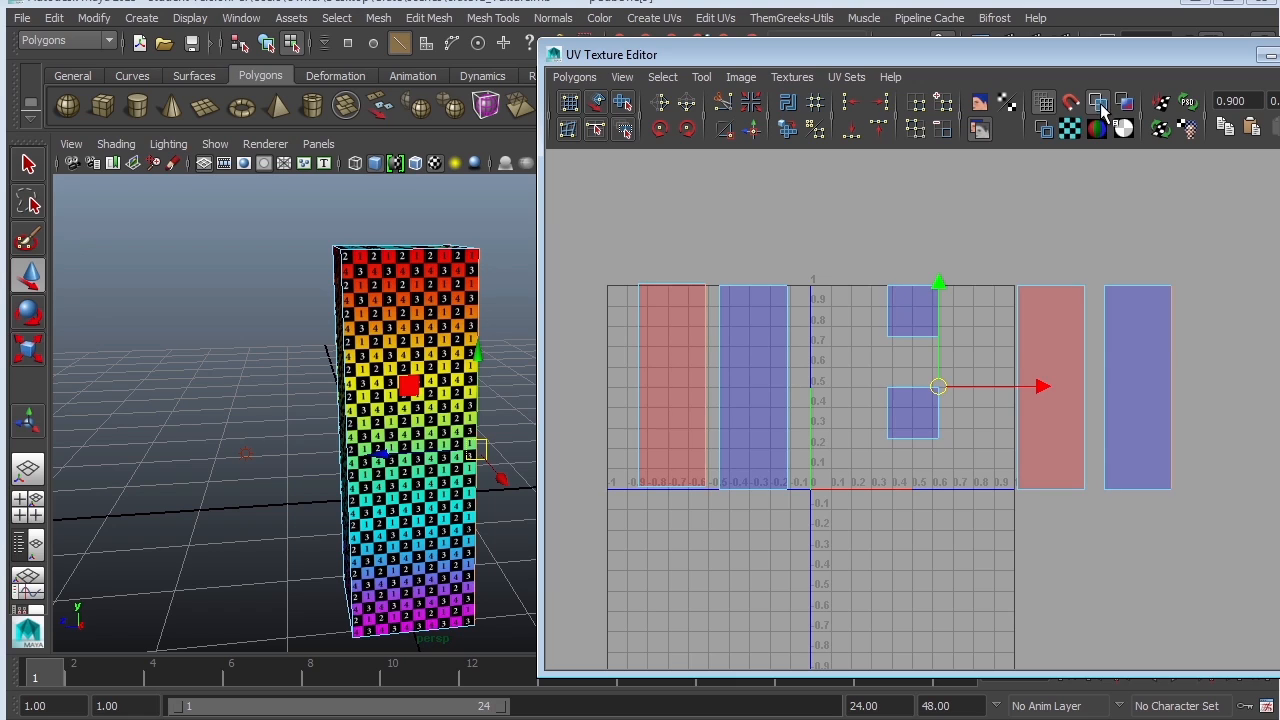
pyautogui.click(688, 446)
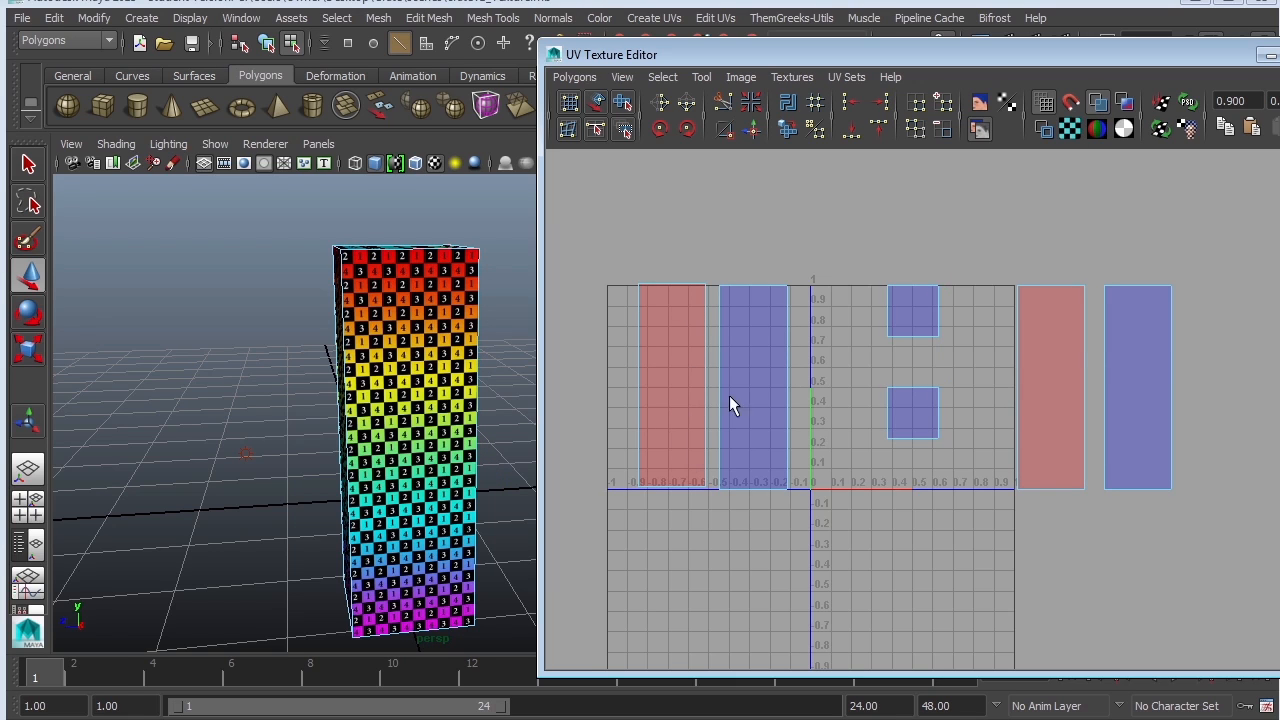
pyautogui.keyDown('alt'); pyautogui.moveTo(845, 380); pyautogui.dragTo(886, 369, button='middle'); pyautogui.keyUp('alt')
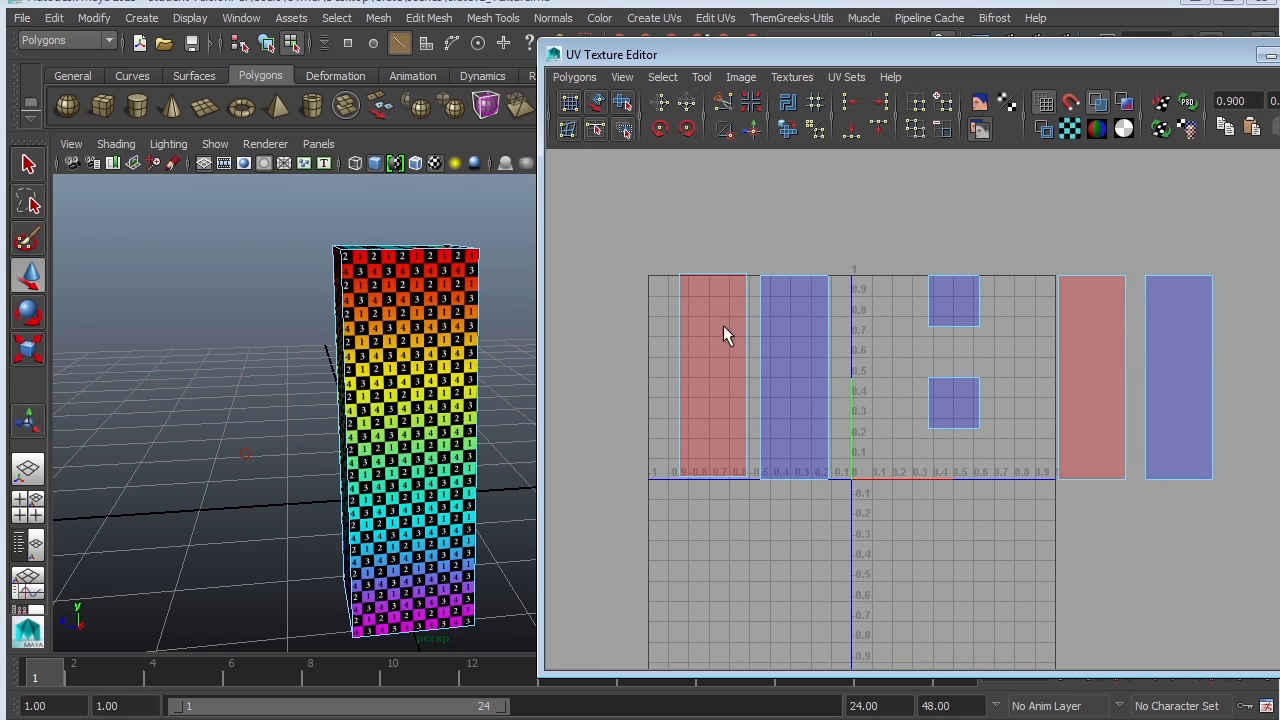
pyautogui.keyDown('alt'); pyautogui.moveTo(739, 432); pyautogui.dragTo(746, 423, button='middle'); pyautogui.keyUp('alt')
# Select the crate's side face with the mirrored checker numbers to identify its UV shell.
pyautogui.keyDown('alt'); pyautogui.moveTo(349, 408); pyautogui.dragTo(470, 420); pyautogui.keyUp('alt')
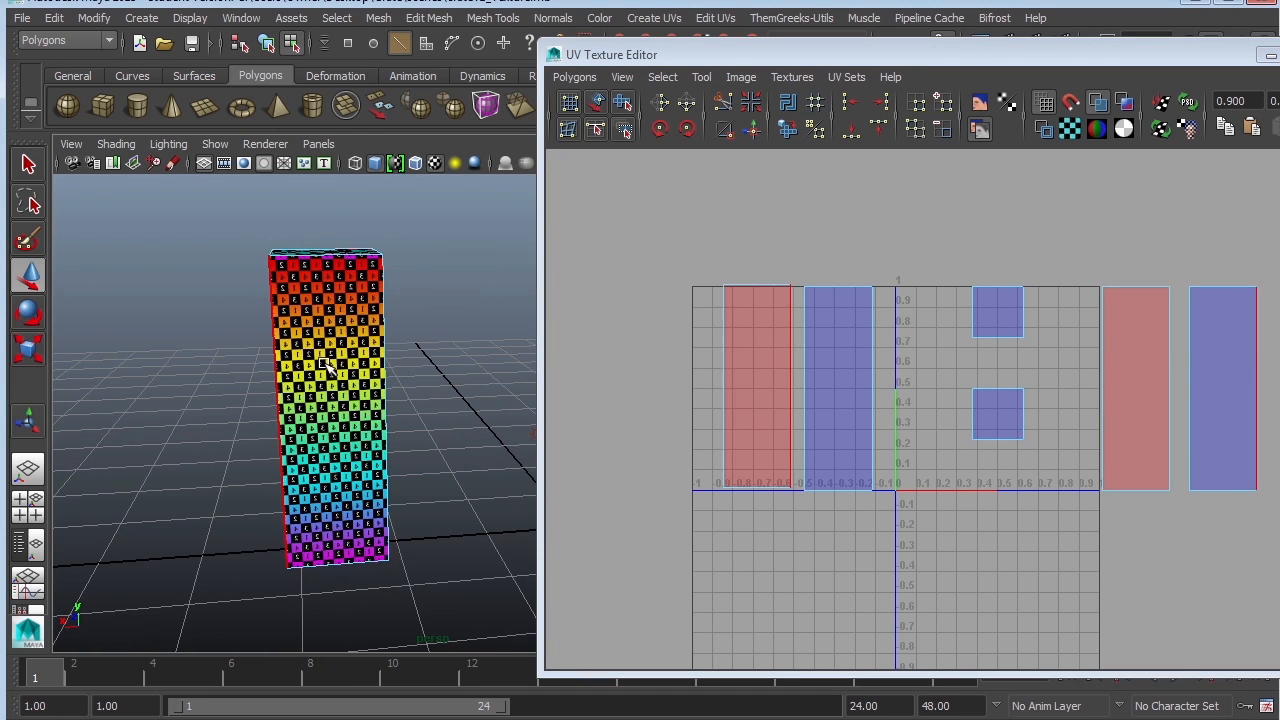
pyautogui.click(330, 360)
pyautogui.moveTo(321, 358); pyautogui.dragTo(325, 388, button='right')
pyautogui.click(327, 382)
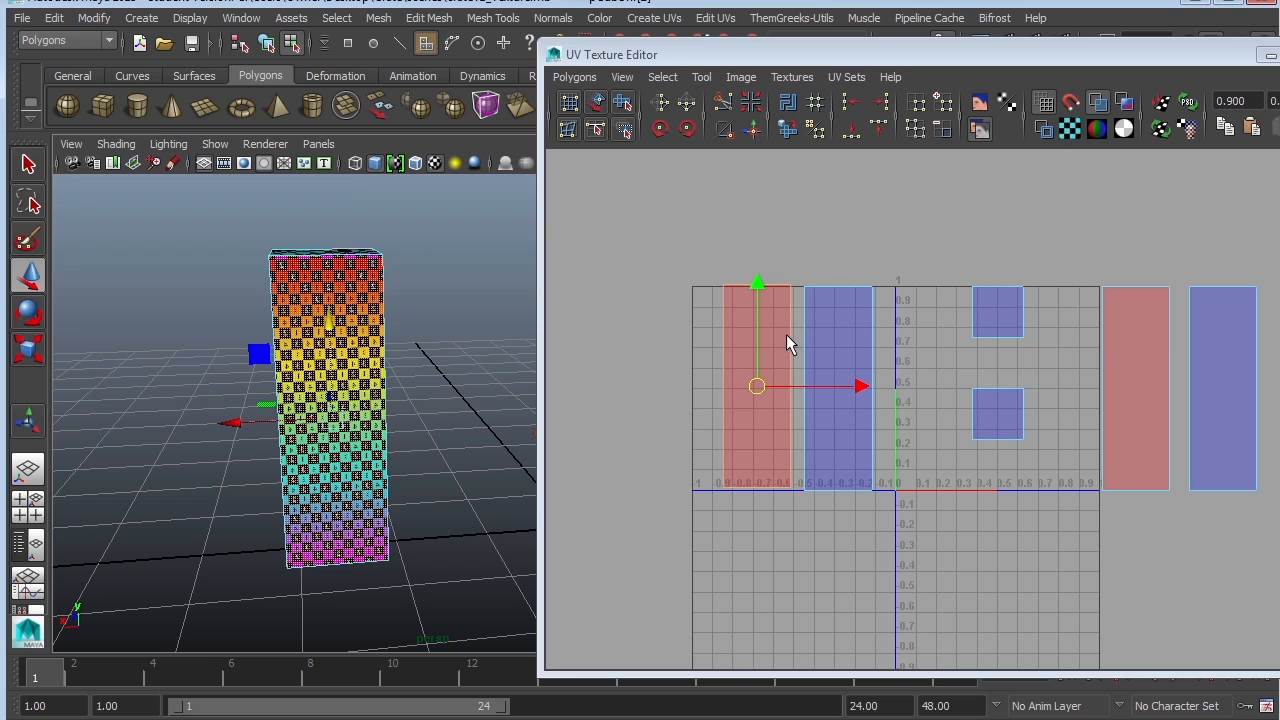
# Select all UVs of the leftmost red-shaded shell and flip it in the U direction.
pyautogui.moveTo(780, 320); pyautogui.dragTo(850, 320, button='right')
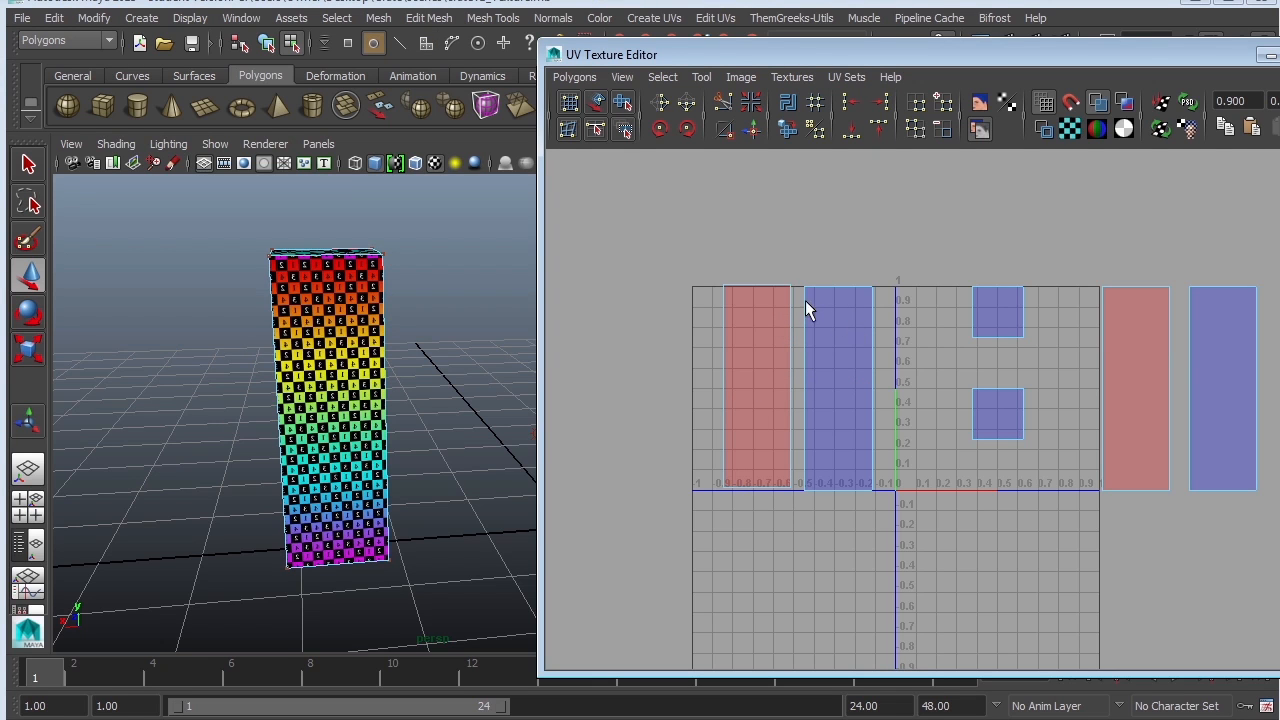
pyautogui.moveTo(795, 285); pyautogui.dragTo(796, 287)
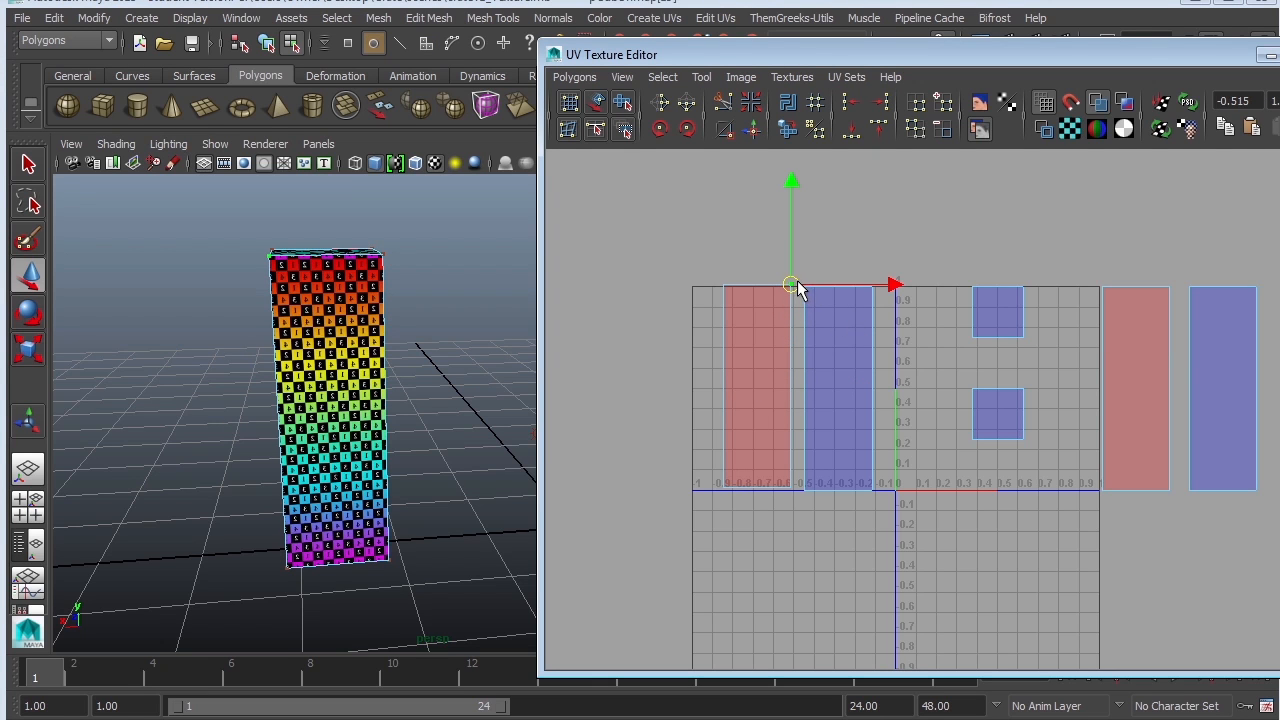
pyautogui.moveTo(763, 313); pyautogui.dragTo(825, 314, button='right')
pyautogui.moveTo(777, 266); pyautogui.dragTo(801, 294)
pyautogui.moveTo(702, 257); pyautogui.dragTo(796, 502)
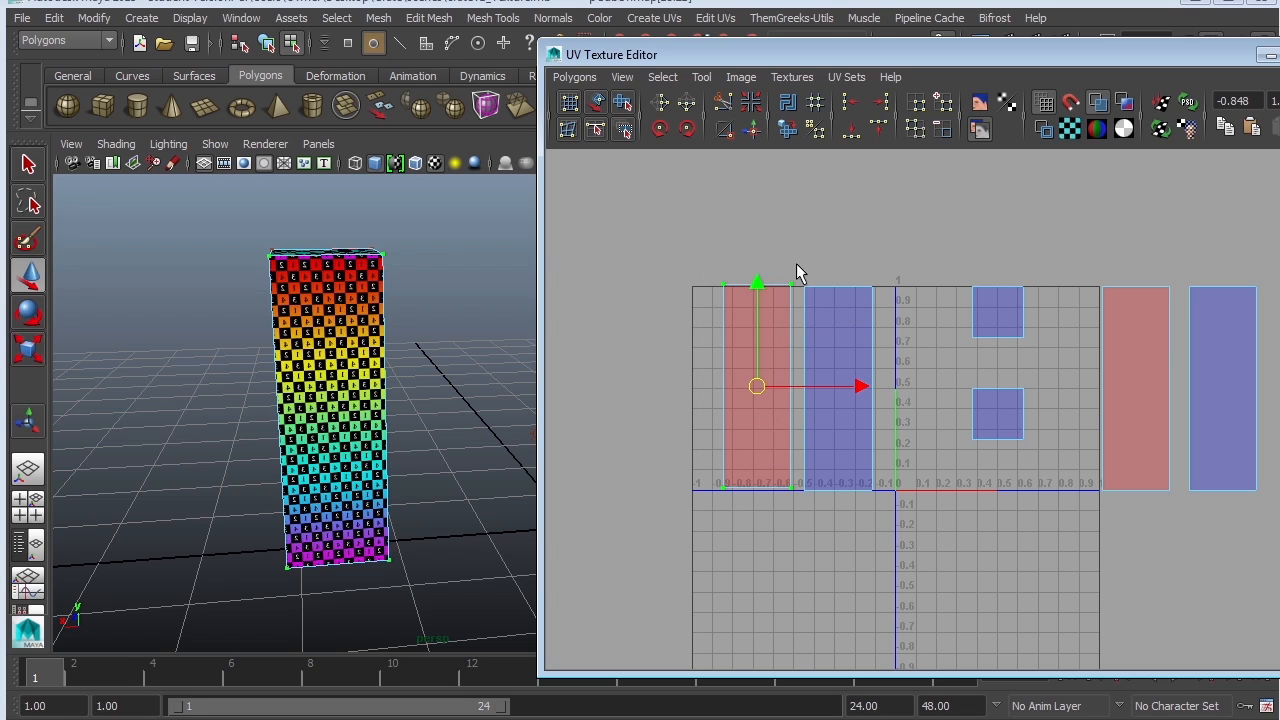
pyautogui.moveTo(783, 261); pyautogui.dragTo(805, 298)
pyautogui.moveTo(793, 284); pyautogui.dragTo(856, 259, button='right')
pyautogui.click(662, 103)
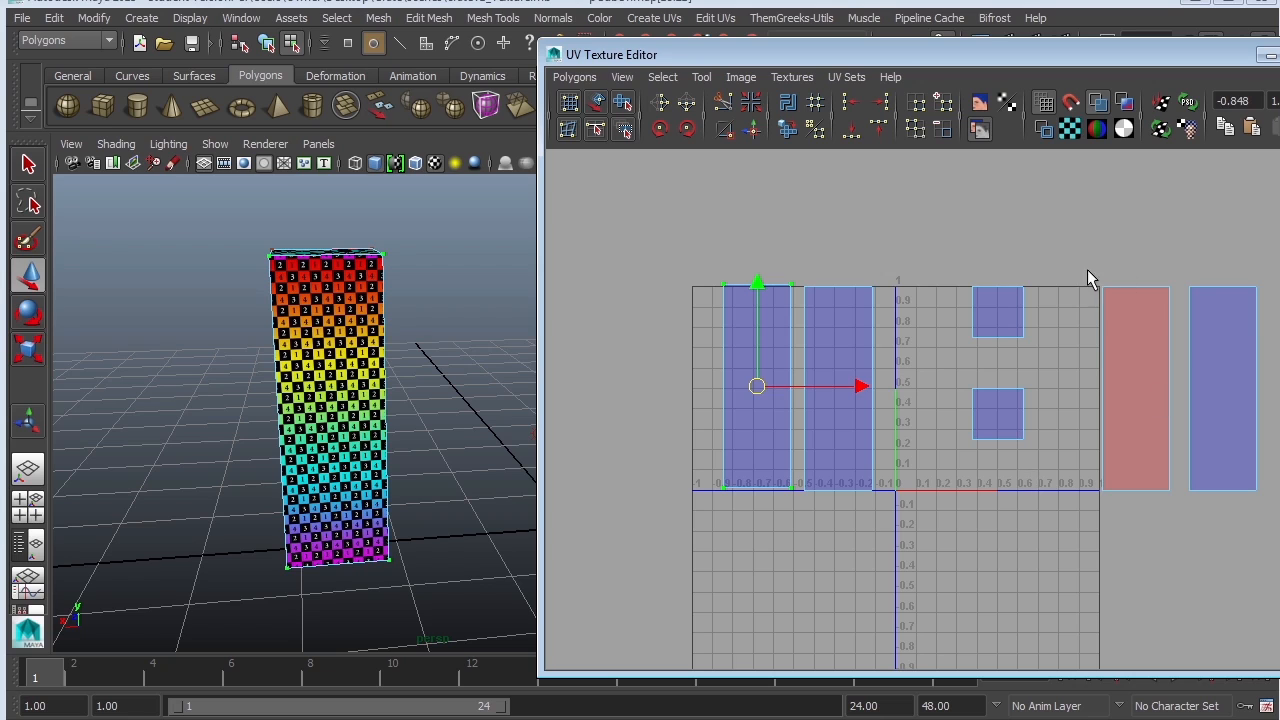
# Select the UVs of the remaining red-shaded side shell and flip it in the U direction.
pyautogui.moveTo(1090, 278); pyautogui.dragTo(1120, 317)
pyautogui.moveTo(1105, 292); pyautogui.dragTo(1167, 263, button='right')
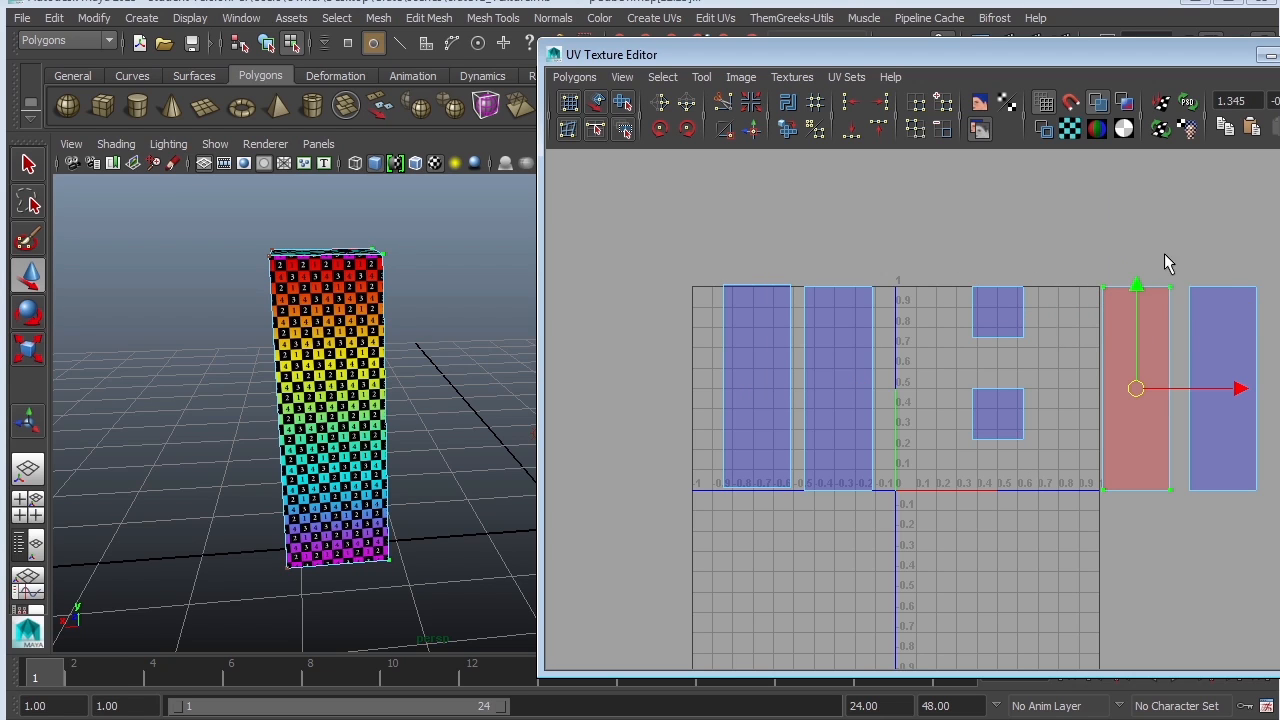
pyautogui.click(662, 103)
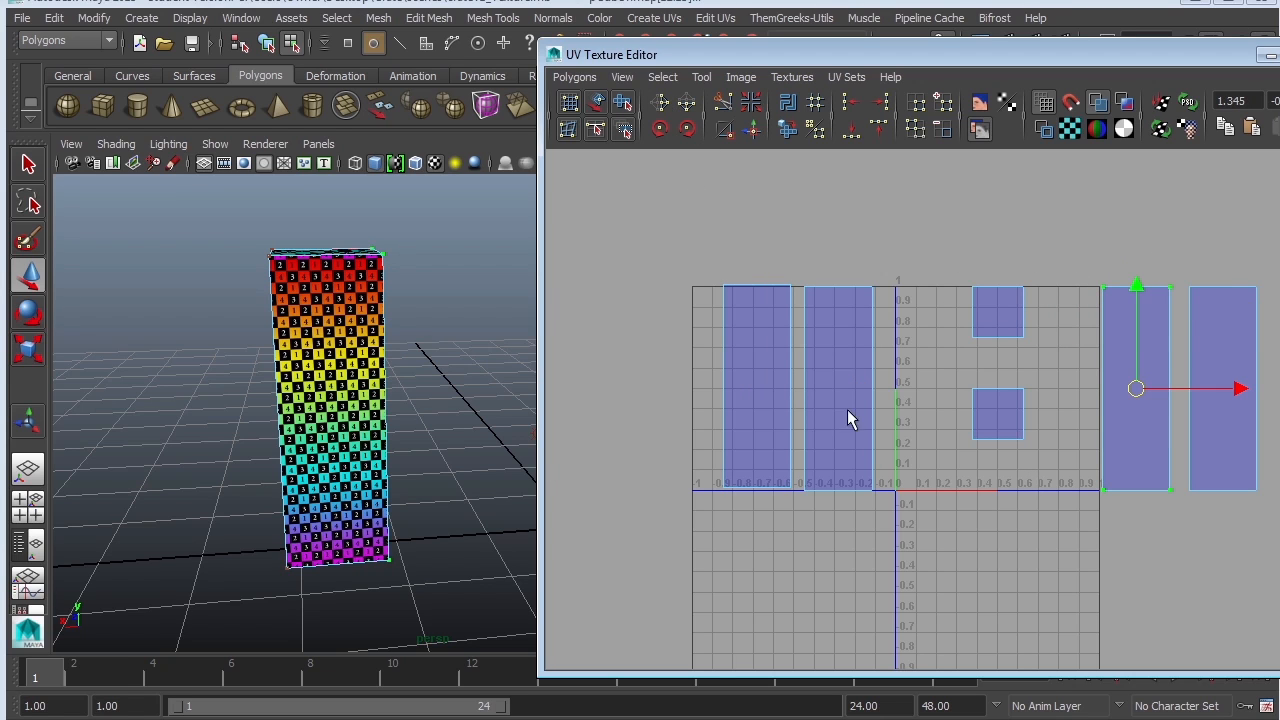
# Move and sew the matching vertical edges of the four side shells to join them into one continuous strip.
pyautogui.moveTo(814, 373); pyautogui.dragTo(787, 375, button='right')
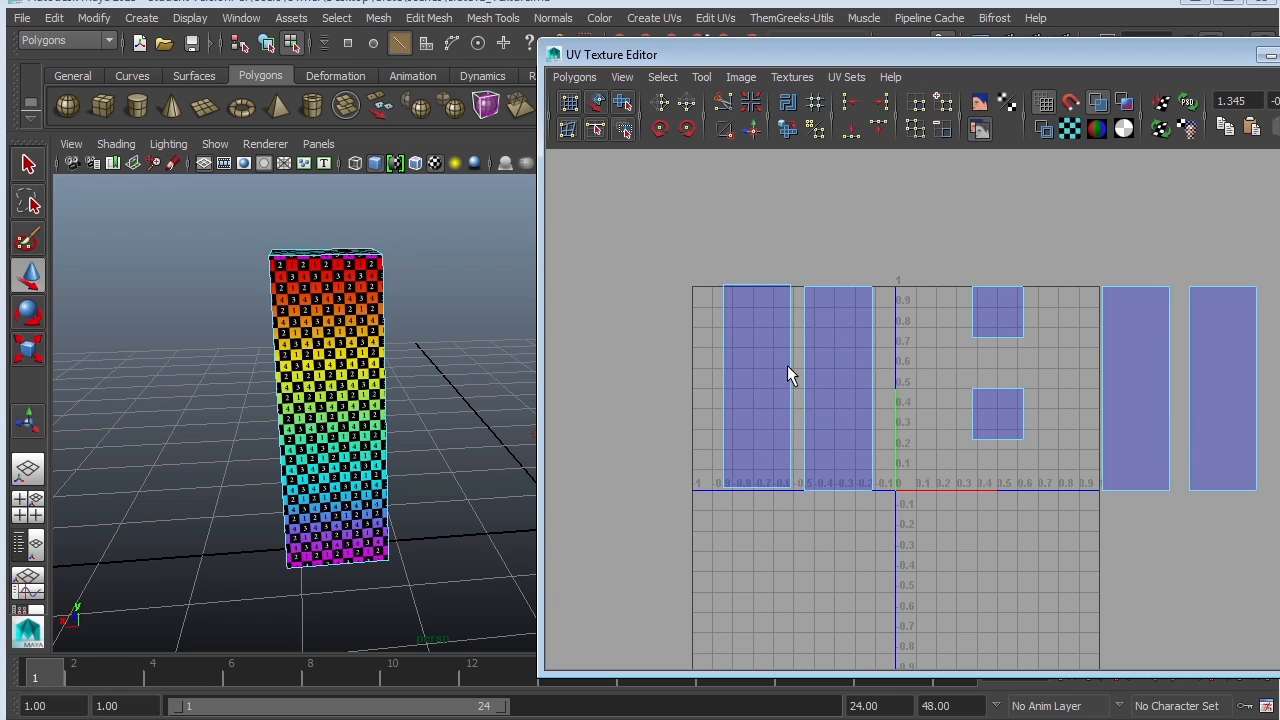
pyautogui.click(790, 373)
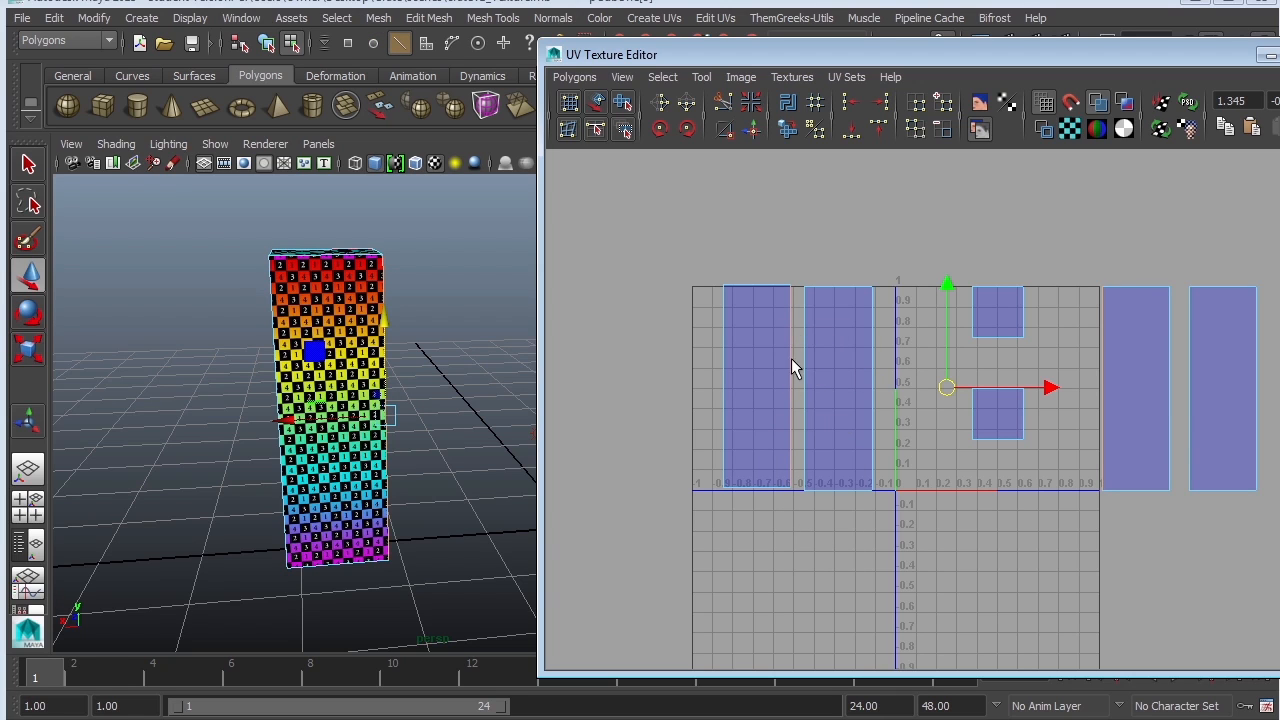
pyautogui.click(754, 130)
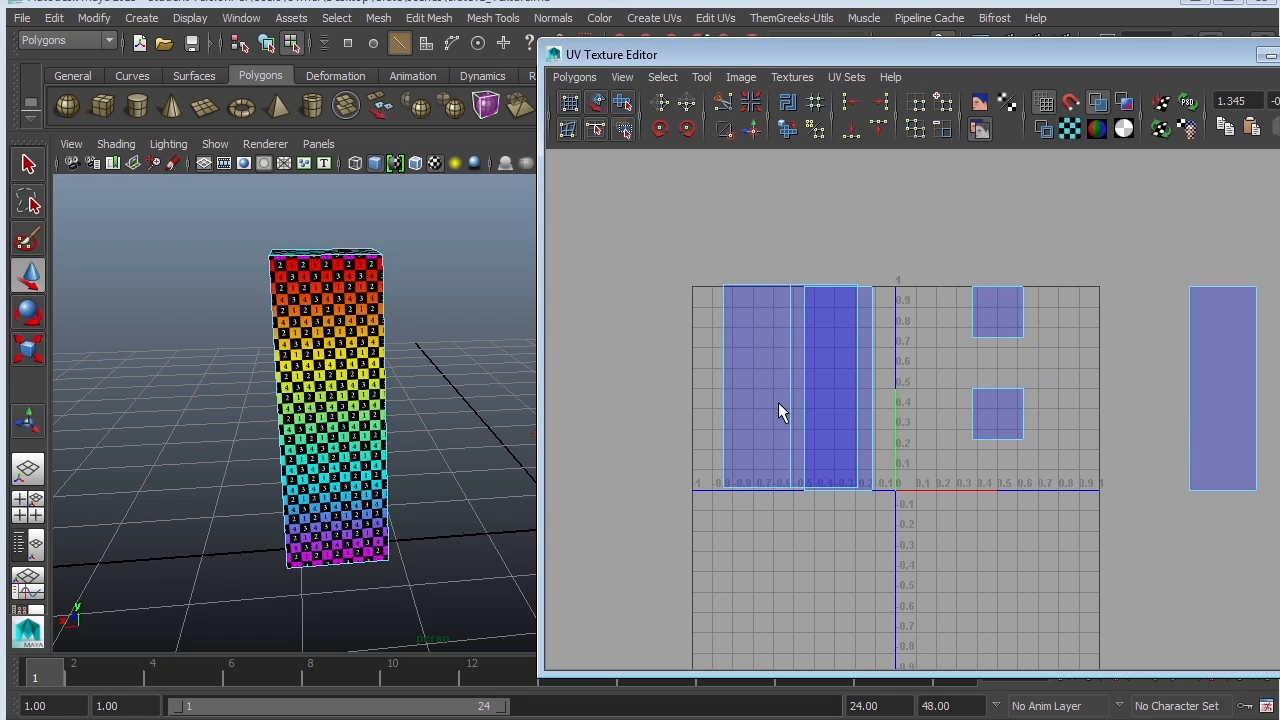
pyautogui.moveTo(726, 397); pyautogui.dragTo(728, 399)
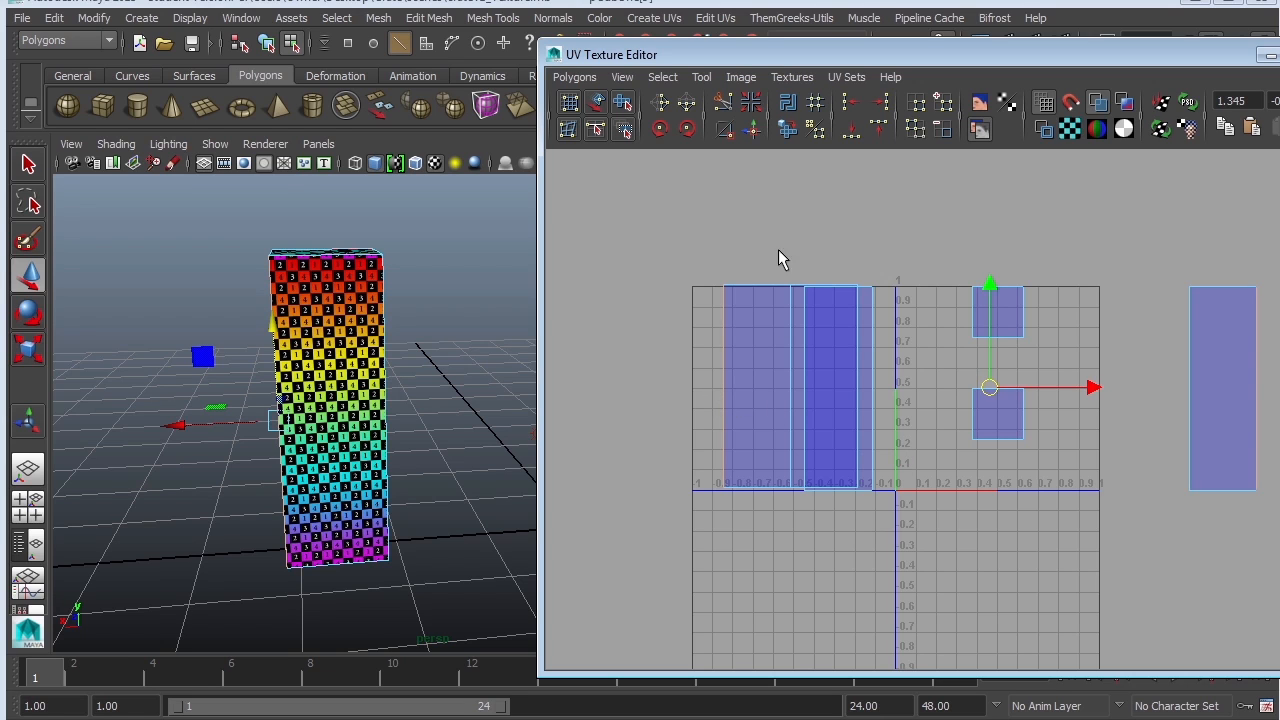
pyautogui.click(756, 128)
pyautogui.click(747, 333)
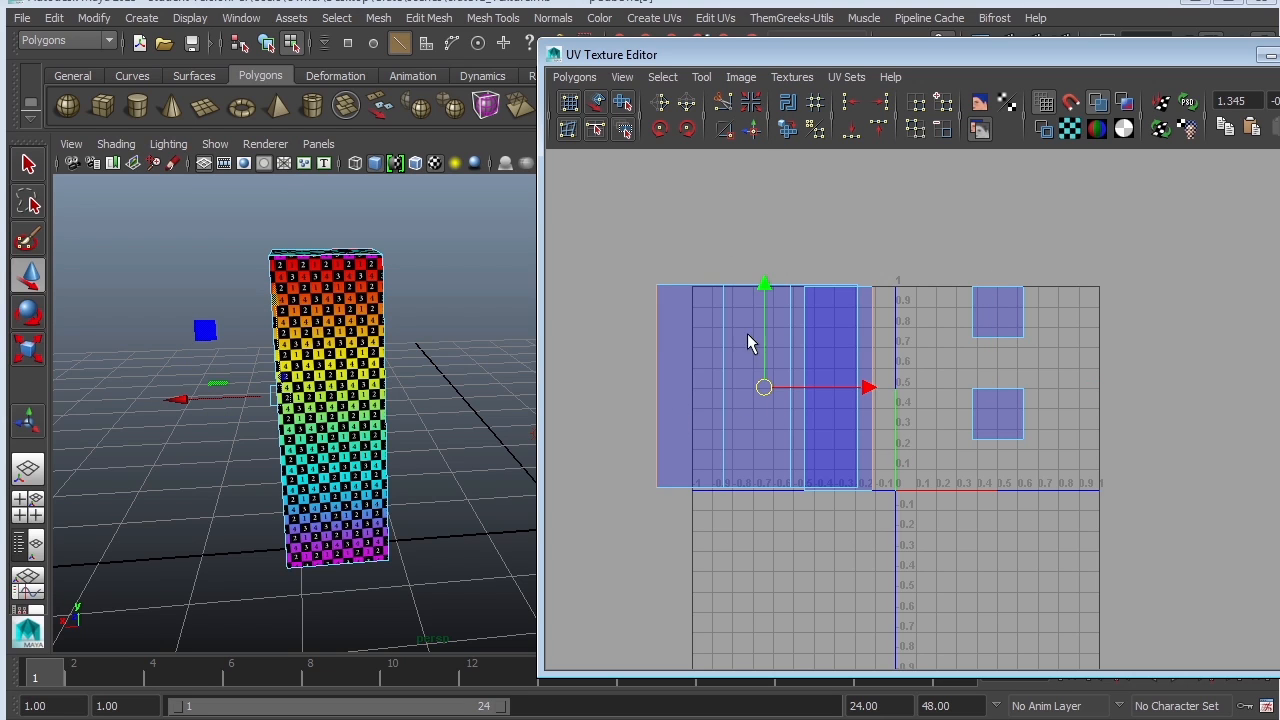
pyautogui.click(752, 130)
pyautogui.keyDown('alt'); pyautogui.moveTo(788, 438); pyautogui.dragTo(852, 408, button='middle'); pyautogui.keyUp('alt')
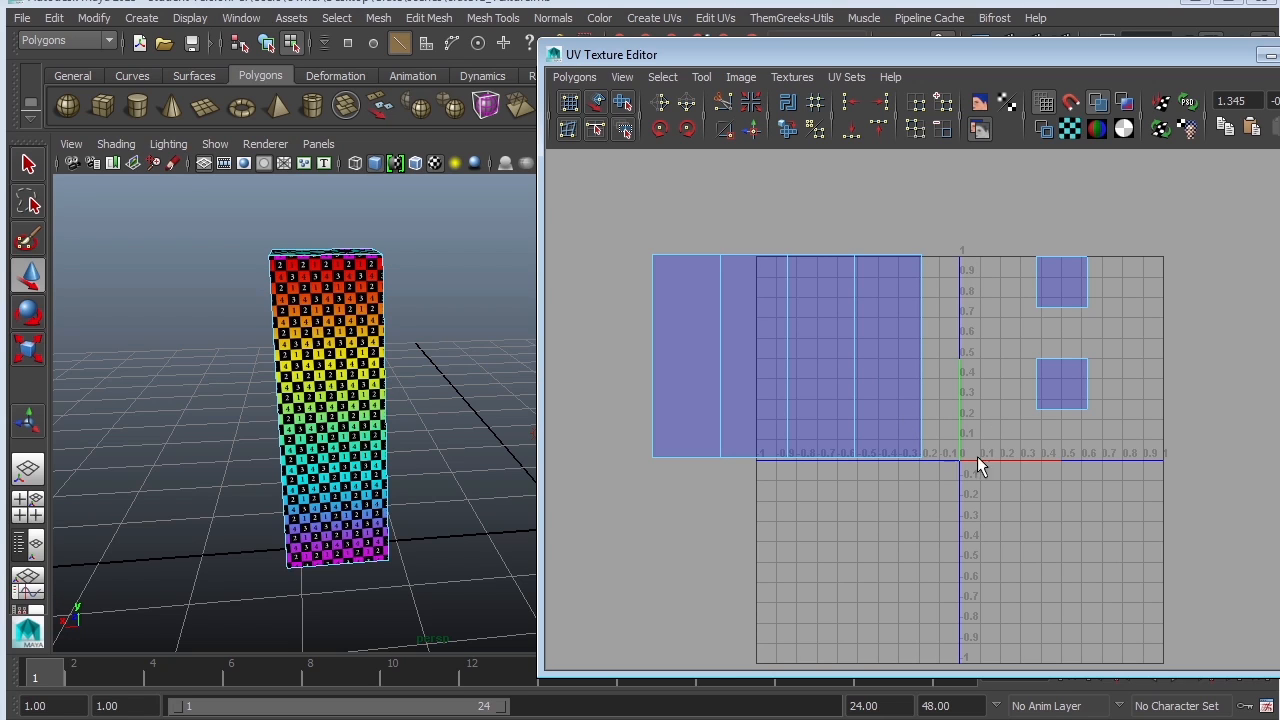
# Select the lower small square UV shell and move it beside the upper square shell.
pyautogui.moveTo(1040, 364); pyautogui.dragTo(1042, 366)
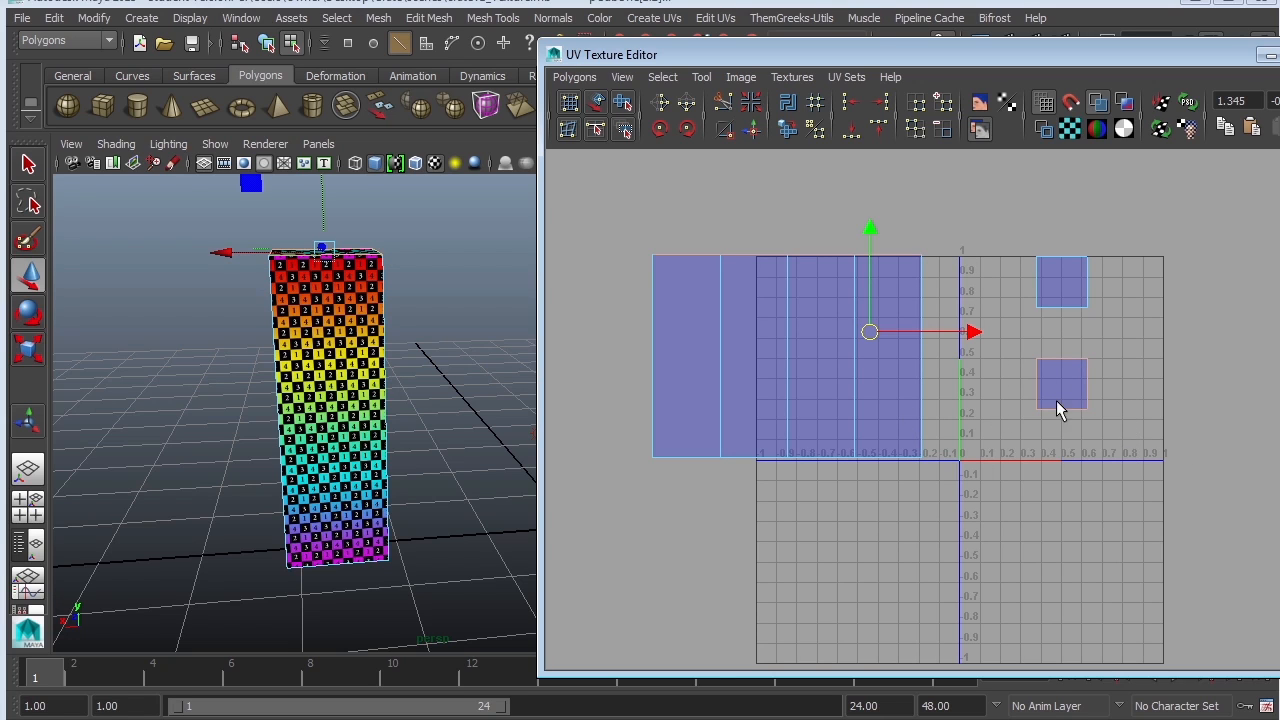
pyautogui.moveTo(1082, 366); pyautogui.dragTo(1132, 369, button='right')
pyautogui.moveTo(1074, 351); pyautogui.dragTo(1100, 379)
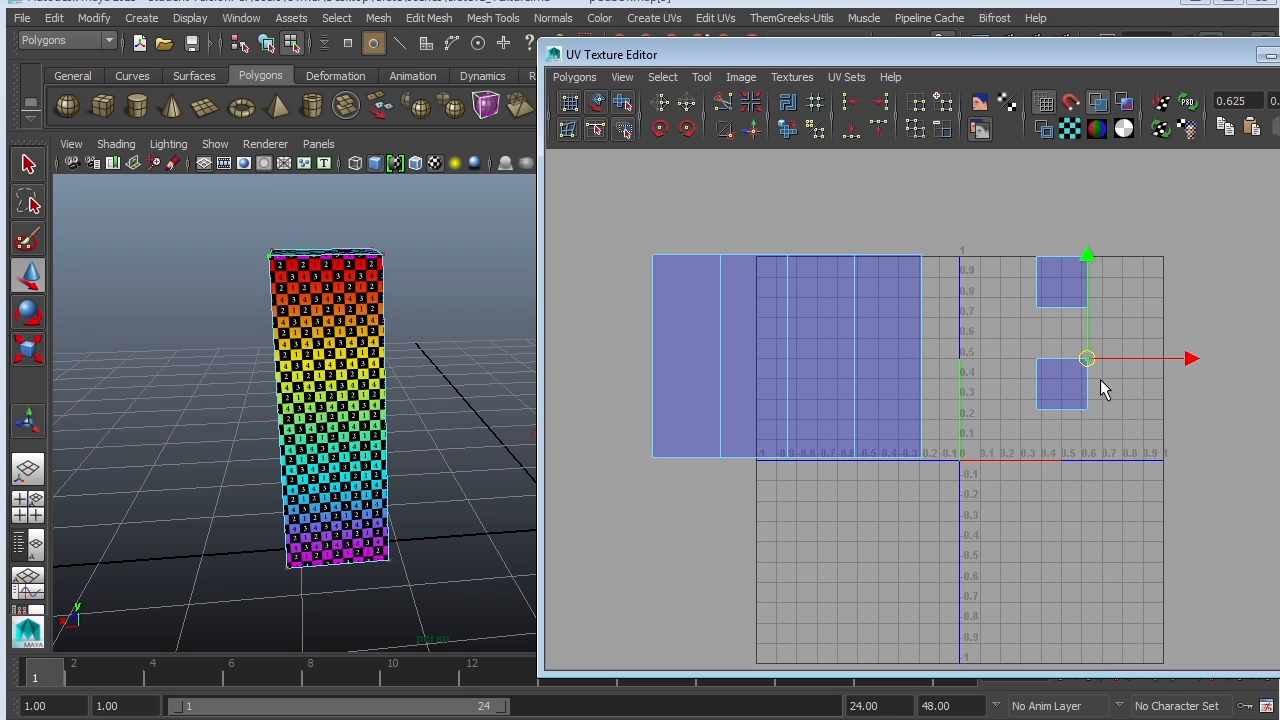
pyautogui.keyDown('ctrl'); pyautogui.moveTo(1092, 361); pyautogui.dragTo(1159, 323, button='right'); pyautogui.keyUp('ctrl')
pyautogui.moveTo(1061, 384); pyautogui.dragTo(1115, 272)
# Select the joined side strip's UV shell, move it into the 0 to 1 space and enlarge it uniformly.
pyautogui.moveTo(938, 240); pyautogui.dragTo(906, 277)
pyautogui.keyDown('ctrl'); pyautogui.moveTo(905, 282); pyautogui.dragTo(973, 257, button='right'); pyautogui.keyUp('ctrl')
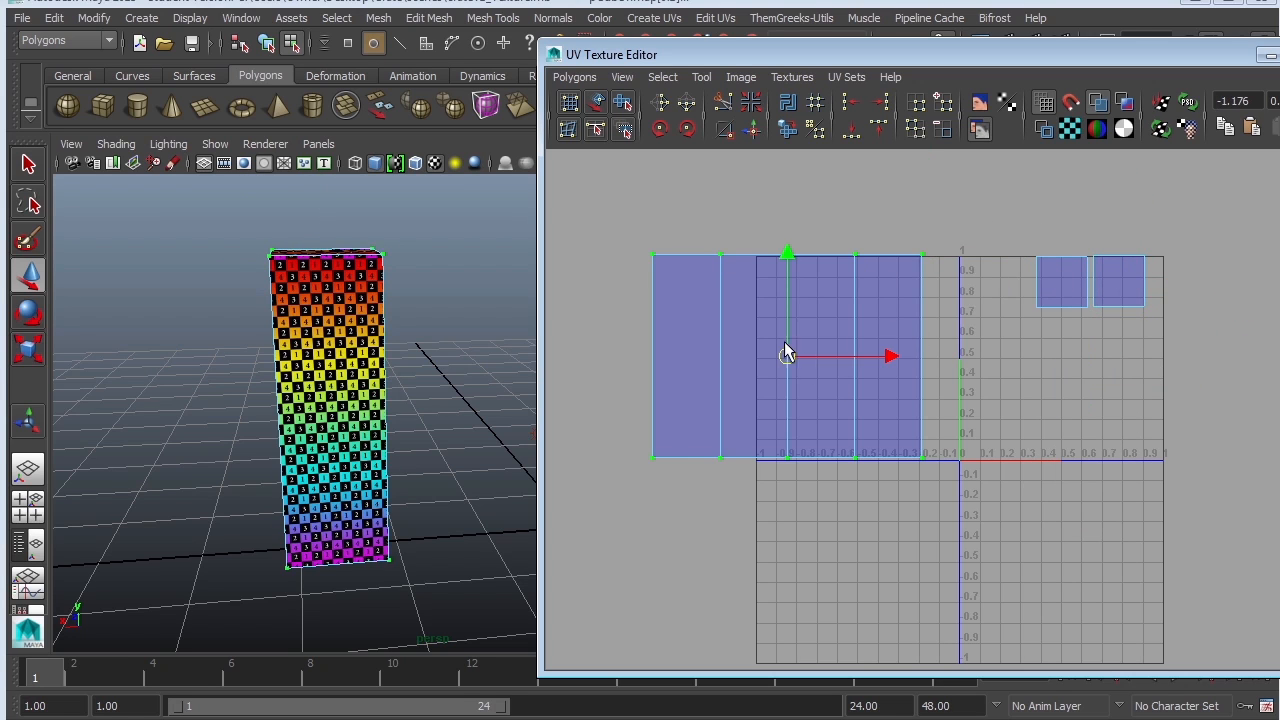
pyautogui.moveTo(786, 342); pyautogui.dragTo(1085, 344)
pyautogui.moveTo(785, 372); pyautogui.dragTo(1066, 383)
pyautogui.press('r')
pyautogui.press('w')
pyautogui.press('f')
pyautogui.scroll(-2, 957, 354)
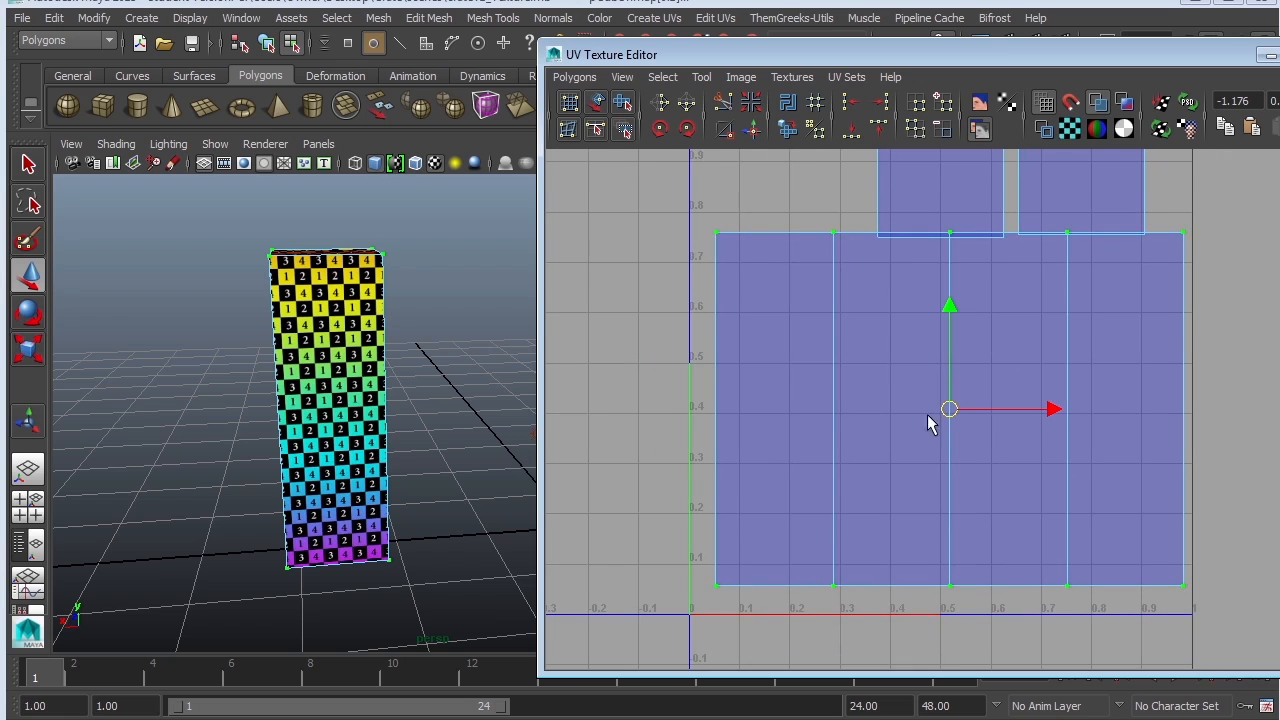
# Reposition and scale the side strip to span the full width of the 0 to 1 space beneath the square shells.
pyautogui.moveTo(951, 414); pyautogui.dragTo(944, 425)
pyautogui.press('r')
pyautogui.press('w')
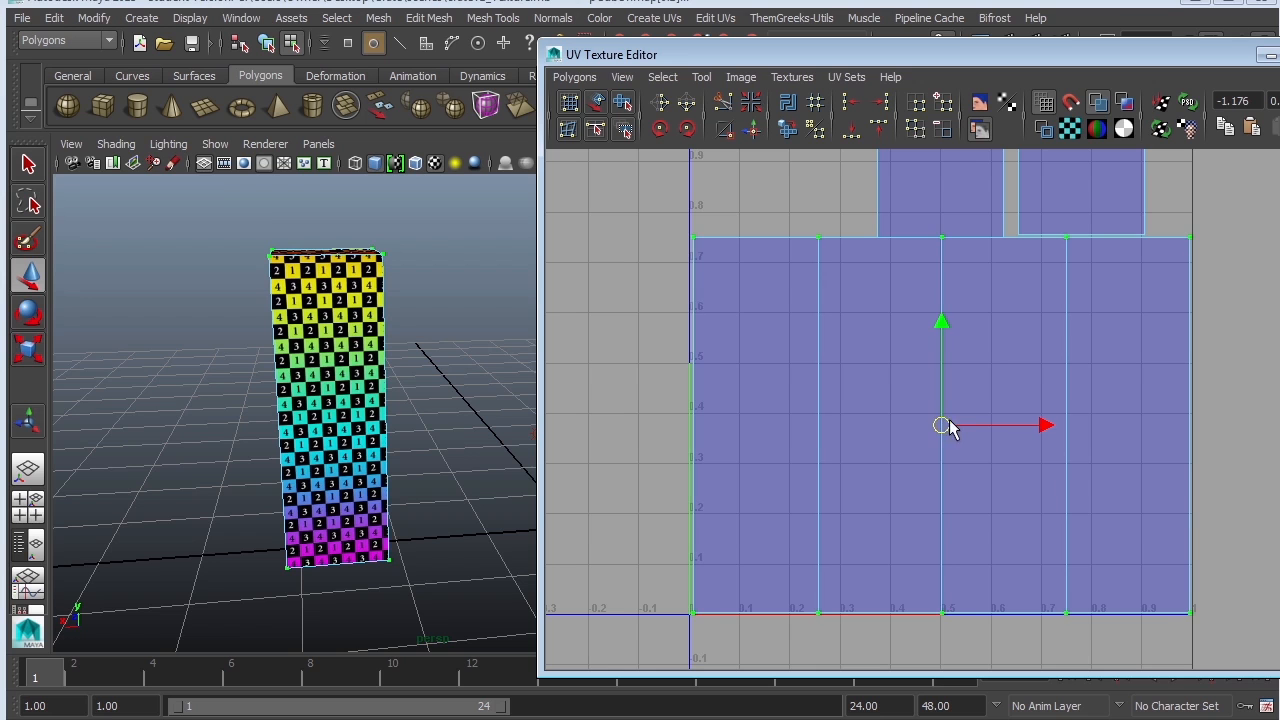
pyautogui.click(1216, 363)
# Select the rightmost square UV shell and try scaling it down to well under half its size.
pyautogui.keyDown('alt'); pyautogui.moveTo(285, 436); pyautogui.dragTo(490, 462); pyautogui.keyUp('alt')
pyautogui.keyDown('alt'); pyautogui.moveTo(1050, 200); pyautogui.dragTo(1059, 303, button='middle'); pyautogui.keyUp('alt')
pyautogui.moveTo(1005, 190); pyautogui.dragTo(1058, 230)
pyautogui.keyDown('ctrl'); pyautogui.moveTo(1040, 205); pyautogui.dragTo(1108, 184, button='right'); pyautogui.keyUp('ctrl')
pyautogui.press('r')
pyautogui.moveTo(1085, 278); pyautogui.dragTo(1026, 304)
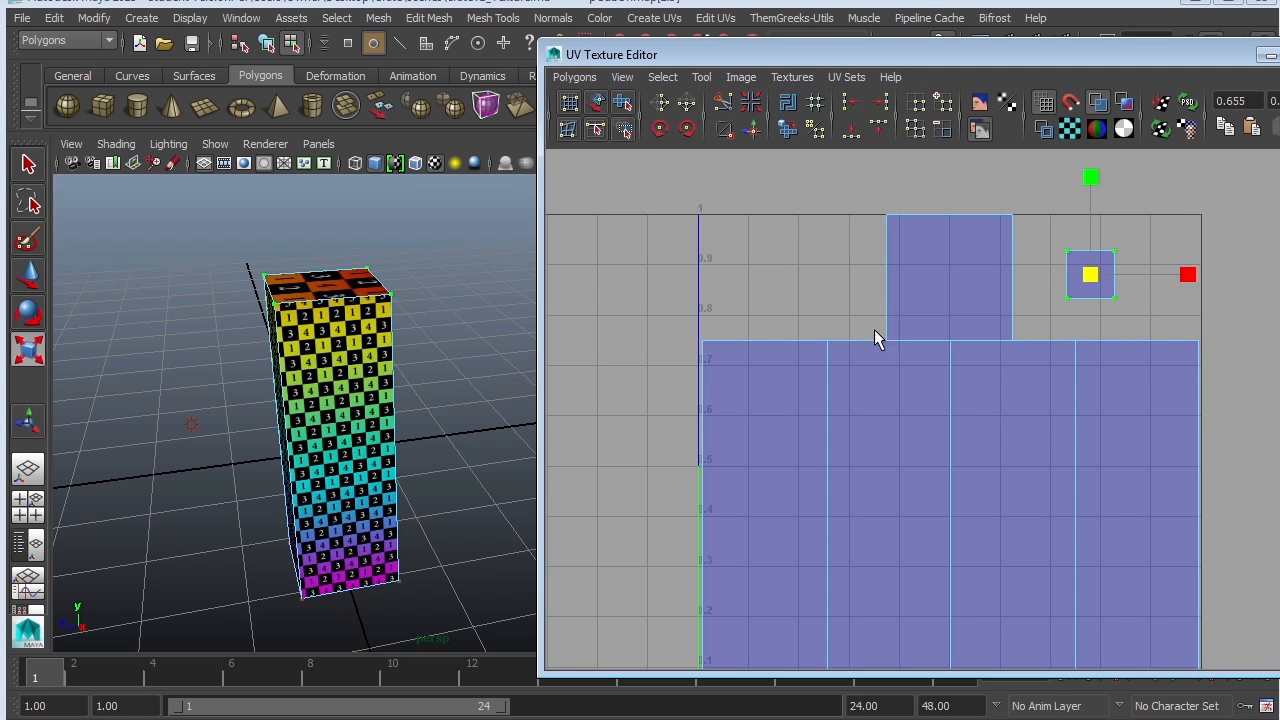
# Compare the checker size on the crate's top face with the sides, and undo the square shell's downscaling.
pyautogui.keyDown('alt'); pyautogui.moveTo(350, 318); pyautogui.dragTo(419, 388); pyautogui.keyUp('alt')
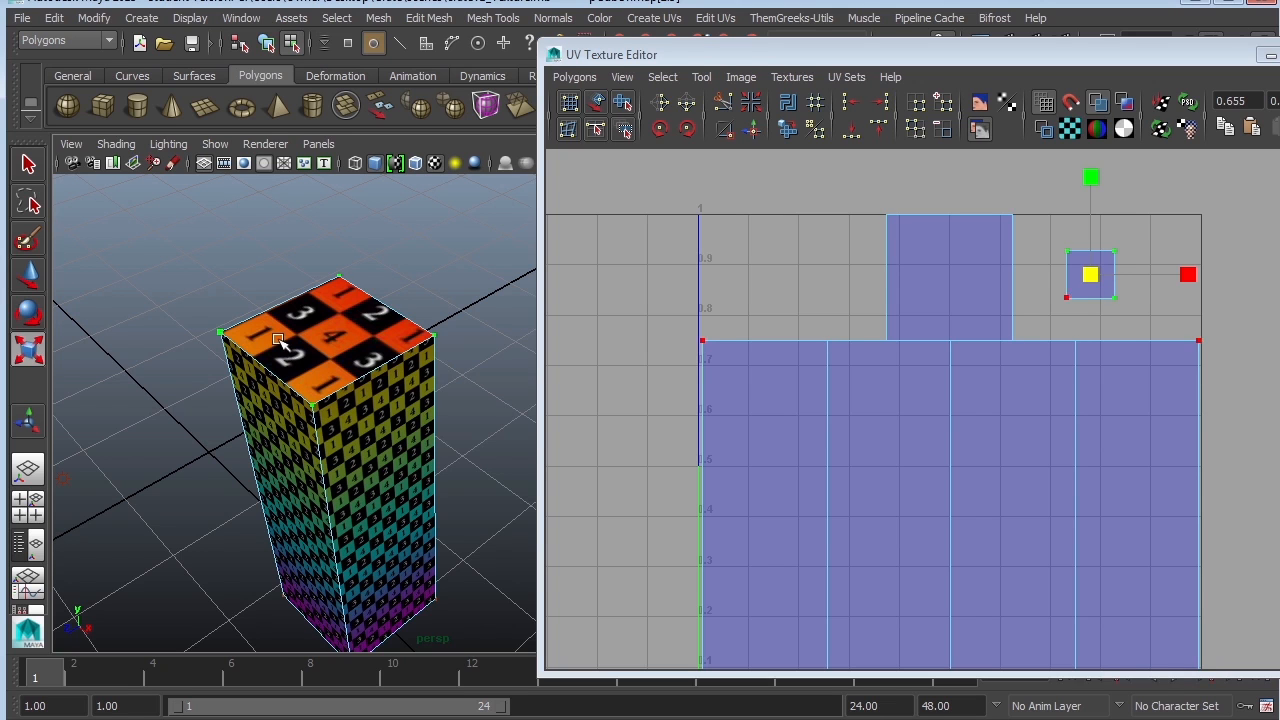
pyautogui.keyDown('alt'); pyautogui.moveTo(437, 438); pyautogui.dragTo(435, 410); pyautogui.keyUp('alt')
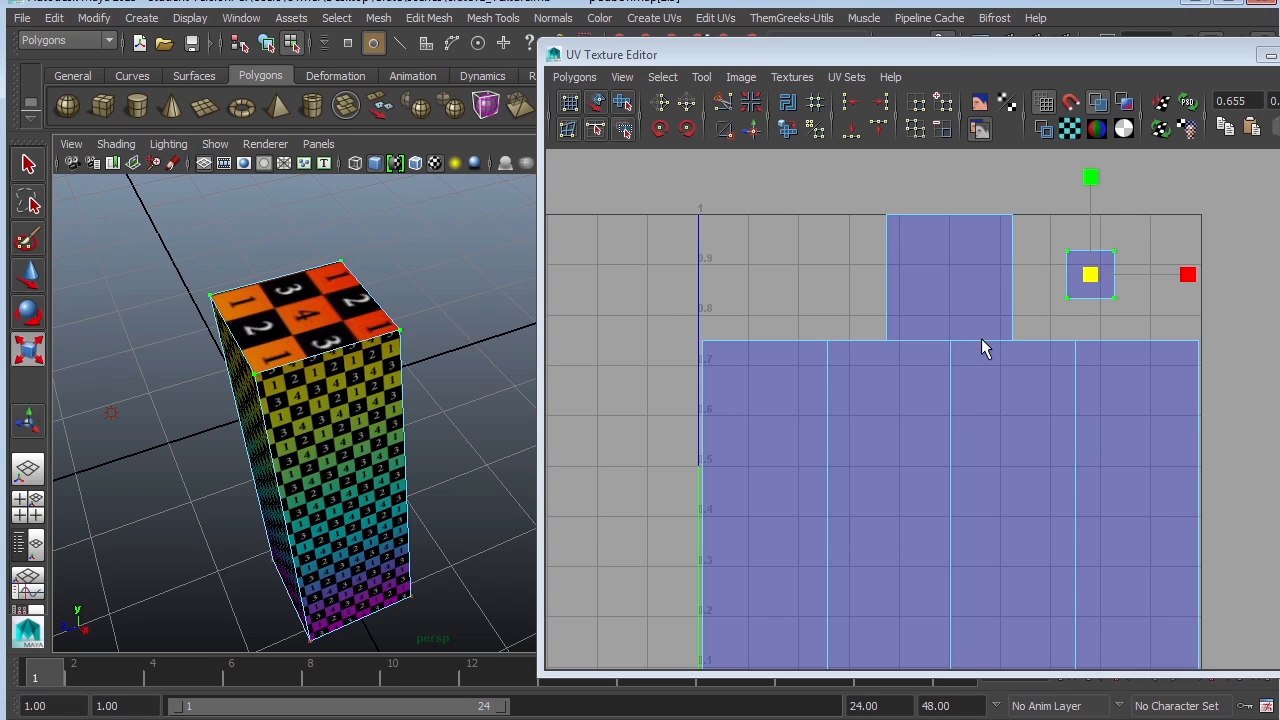
pyautogui.hotkey('ctrl', 'z')
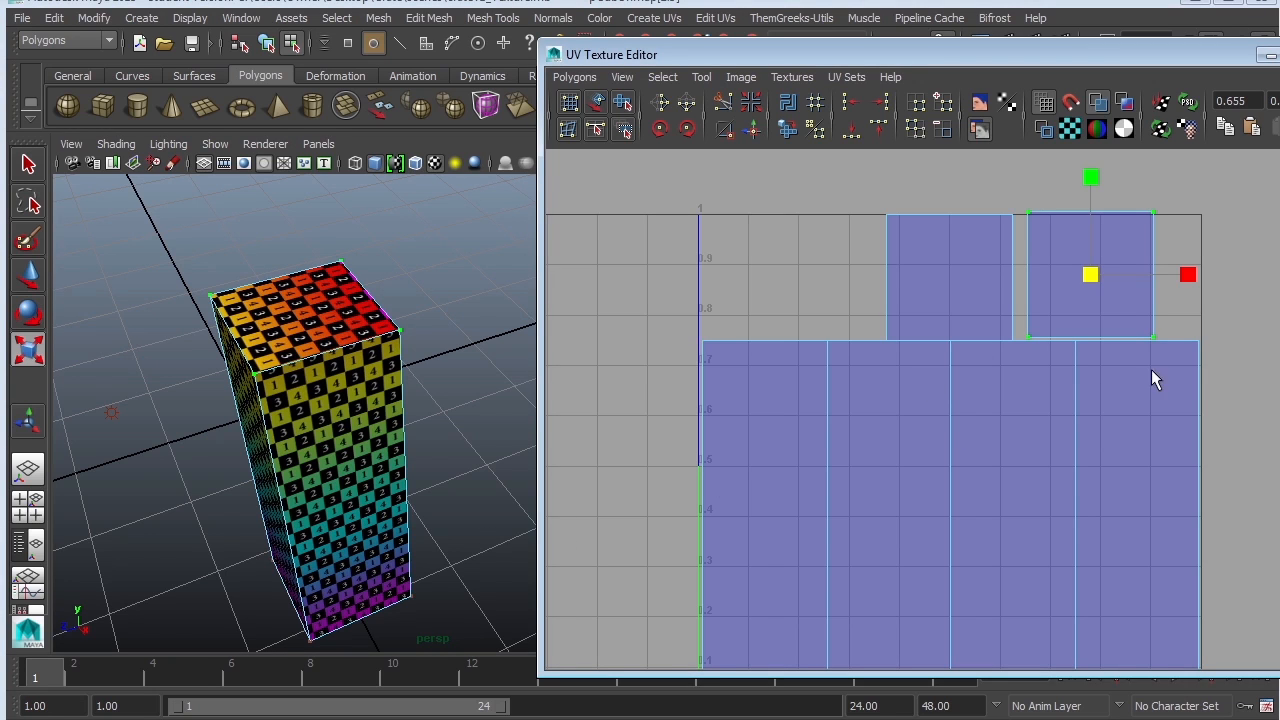
# Scale the rightmost square shell slightly and nudge it to fit between the side strip and the upper edge of the 0 to 1 space.
pyautogui.keyDown('alt'); pyautogui.moveTo(998, 433); pyautogui.dragTo(1005, 441, button='middle'); pyautogui.keyUp('alt')
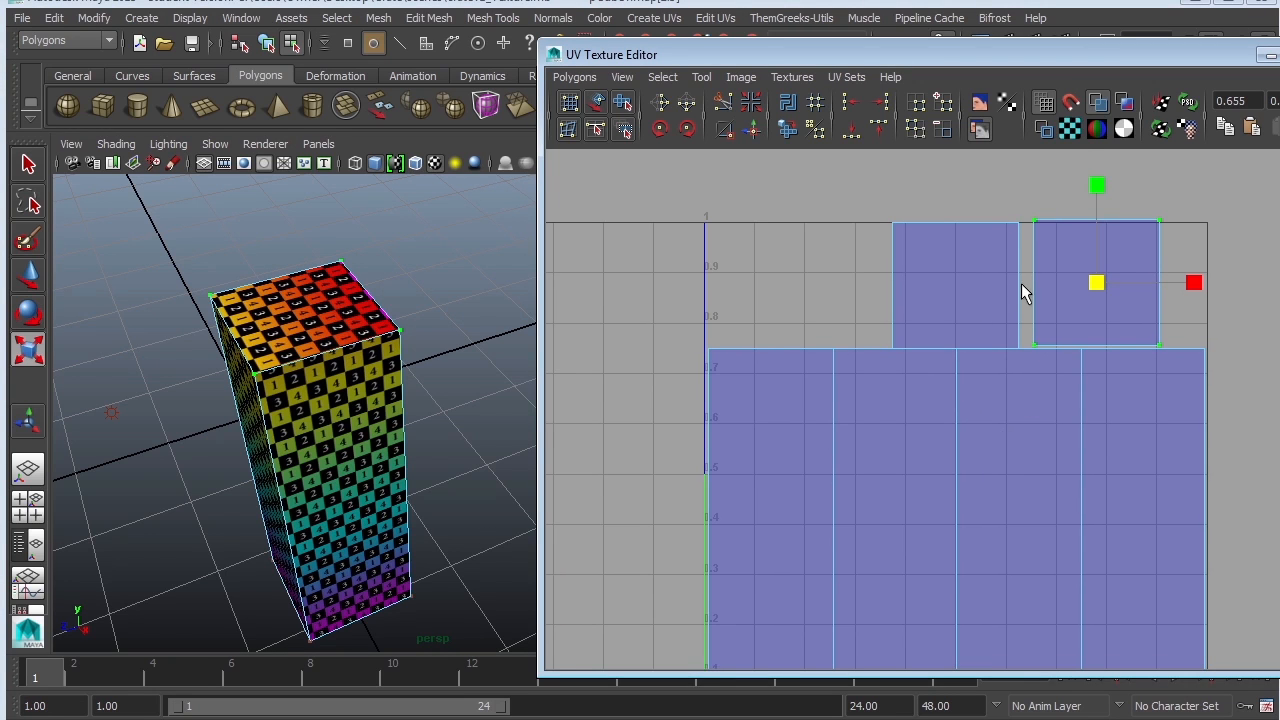
pyautogui.press('w')
pyautogui.press('r')
pyautogui.moveTo(1093, 284); pyautogui.dragTo(1092, 280)
pyautogui.press('w')
pyautogui.hotkey('ctrl', 'z')
pyautogui.keyDown('shift'); pyautogui.moveTo(997, 218); pyautogui.dragTo(1028, 233); pyautogui.keyUp('shift')
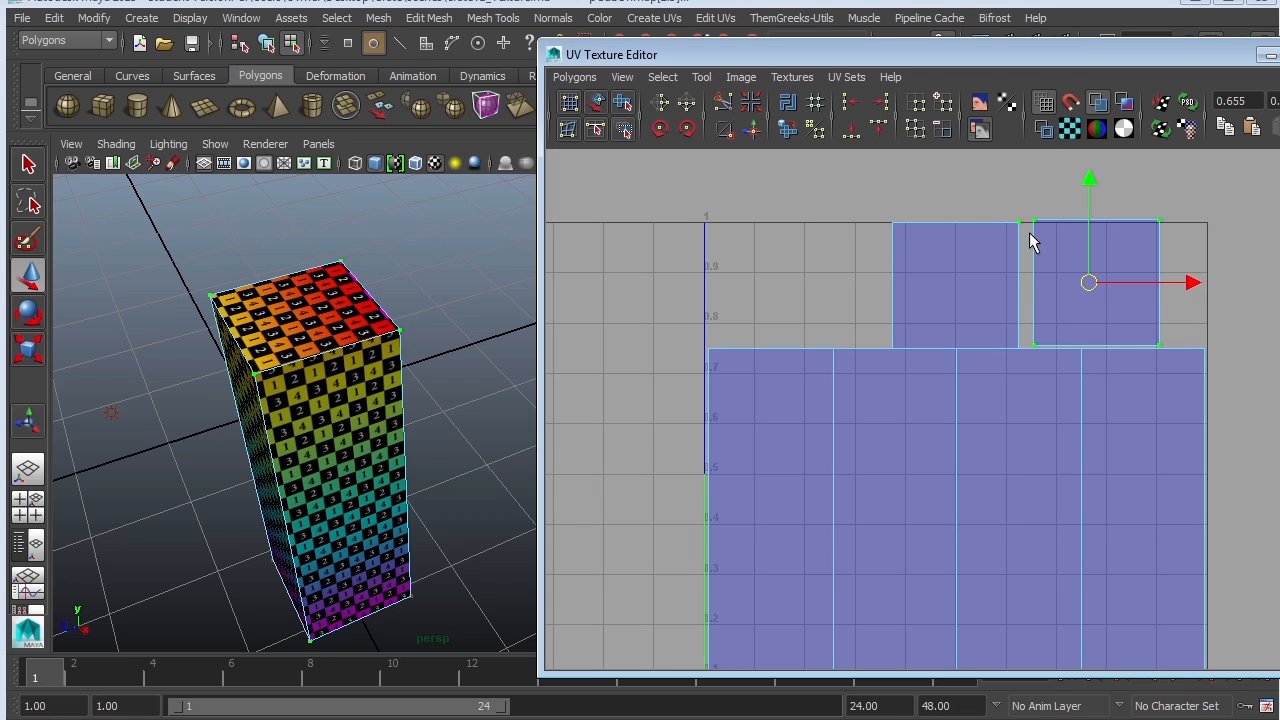
pyautogui.press('r')
pyautogui.moveTo(1027, 286); pyautogui.dragTo(1025, 288)
pyautogui.press('w')
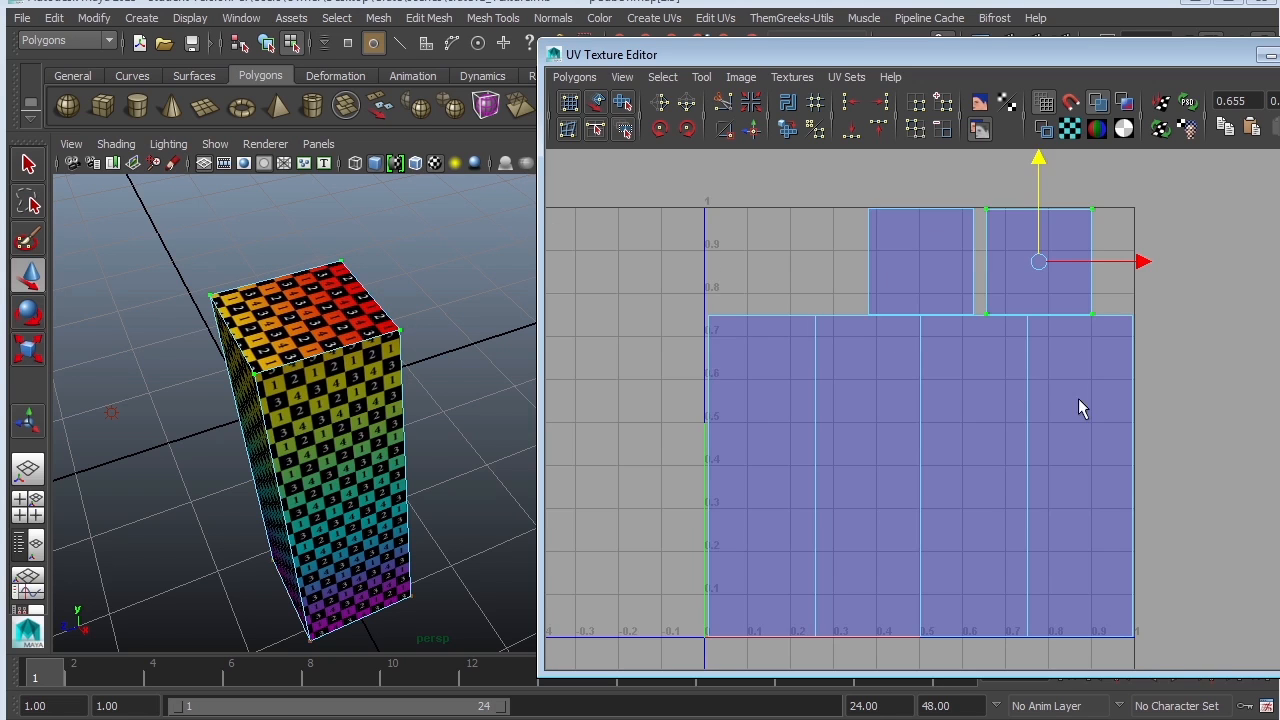
# Clear the UV selection, switch the crate back to object mode and select it with its complete UV layout in view.
pyautogui.click(1233, 468)
pyautogui.keyDown('alt'); pyautogui.moveTo(1145, 448); pyautogui.dragTo(1171, 459, button='middle'); pyautogui.keyUp('alt')
pyautogui.keyDown('alt'); pyautogui.moveTo(1171, 459); pyautogui.dragTo(985, 400, button='right'); pyautogui.keyUp('alt')
pyautogui.moveTo(345, 378); pyautogui.dragTo(392, 350, button='right')
pyautogui.click(372, 489)
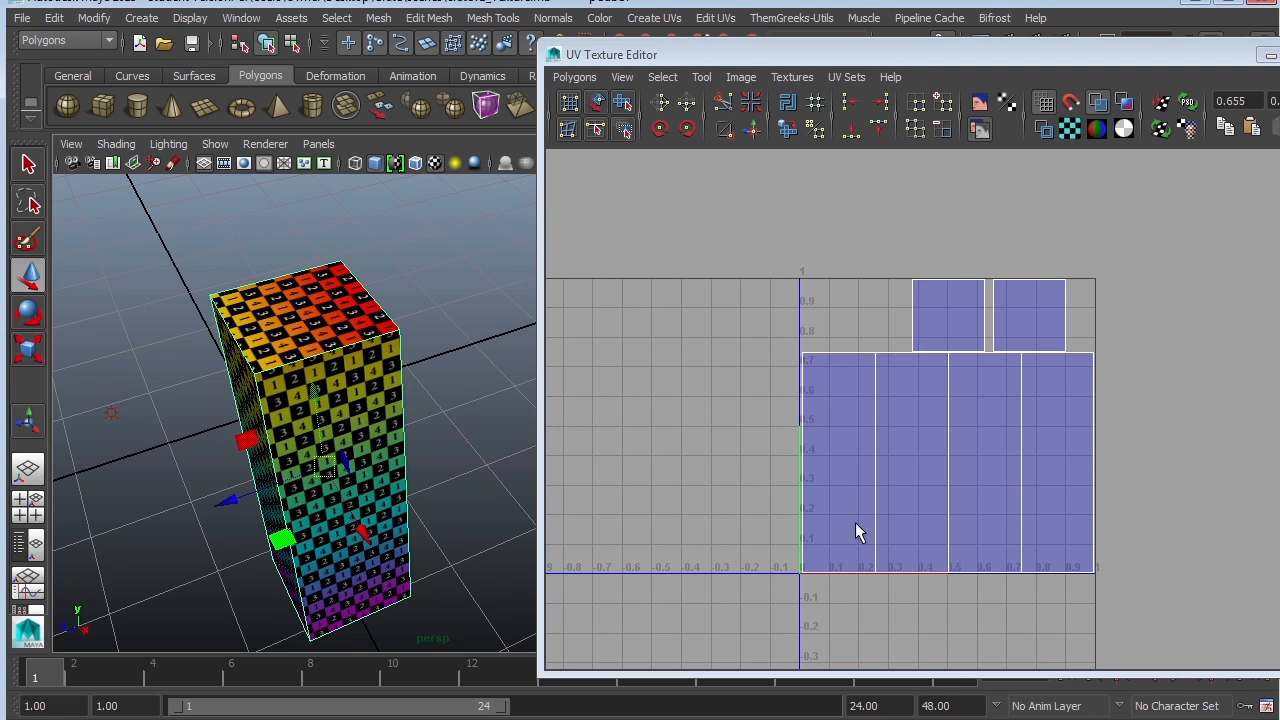
pyautogui.keyDown('alt'); pyautogui.moveTo(1015, 470); pyautogui.dragTo(1072, 437, button='middle'); pyautogui.keyUp('alt')
# Save a 1024 by 1024 TIFF UV snapshot as LongCrate_UVsnap in the project's images folder and close the Planar Mapping options.
pyautogui.click(574, 77)
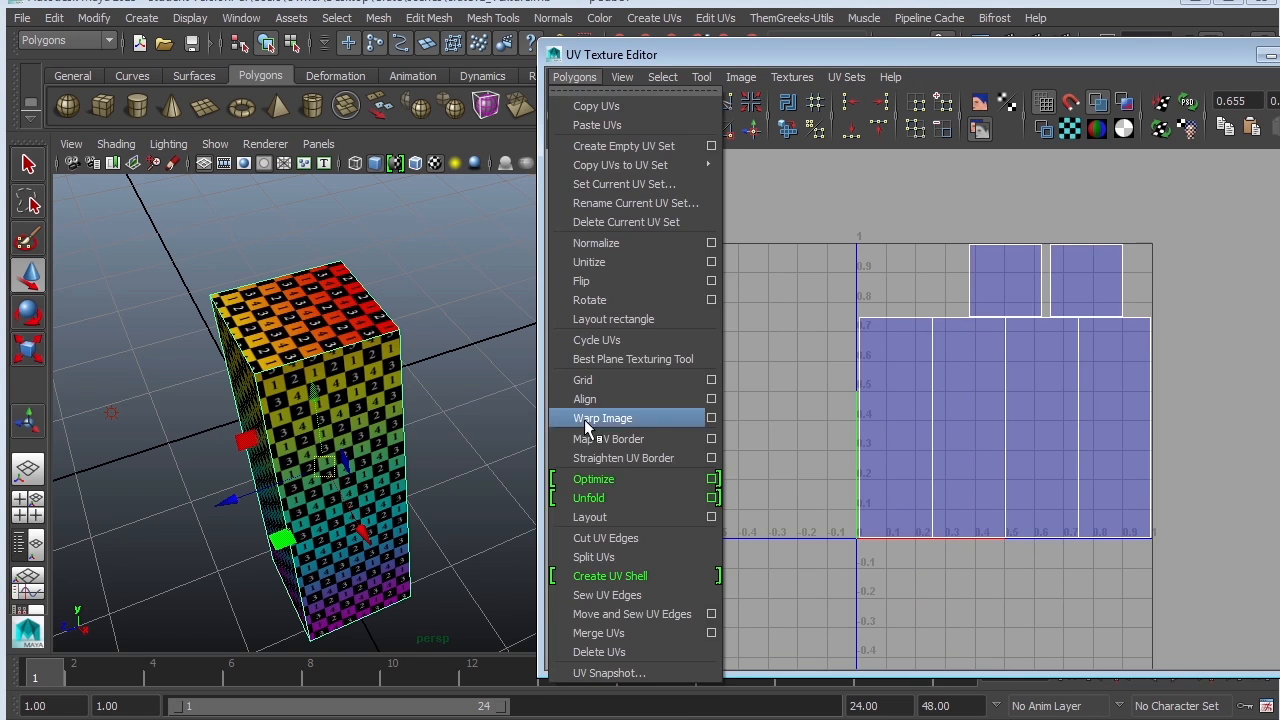
pyautogui.click(617, 672)
pyautogui.click(771, 226)
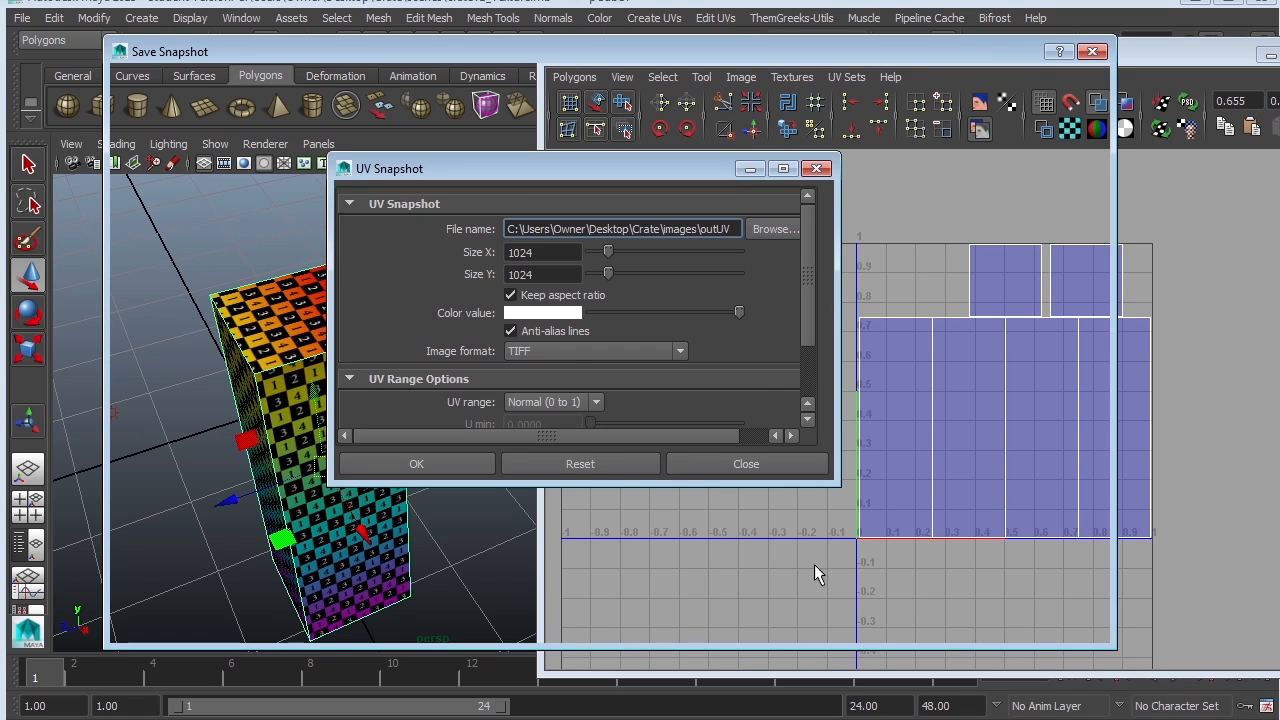
pyautogui.write('Lo')
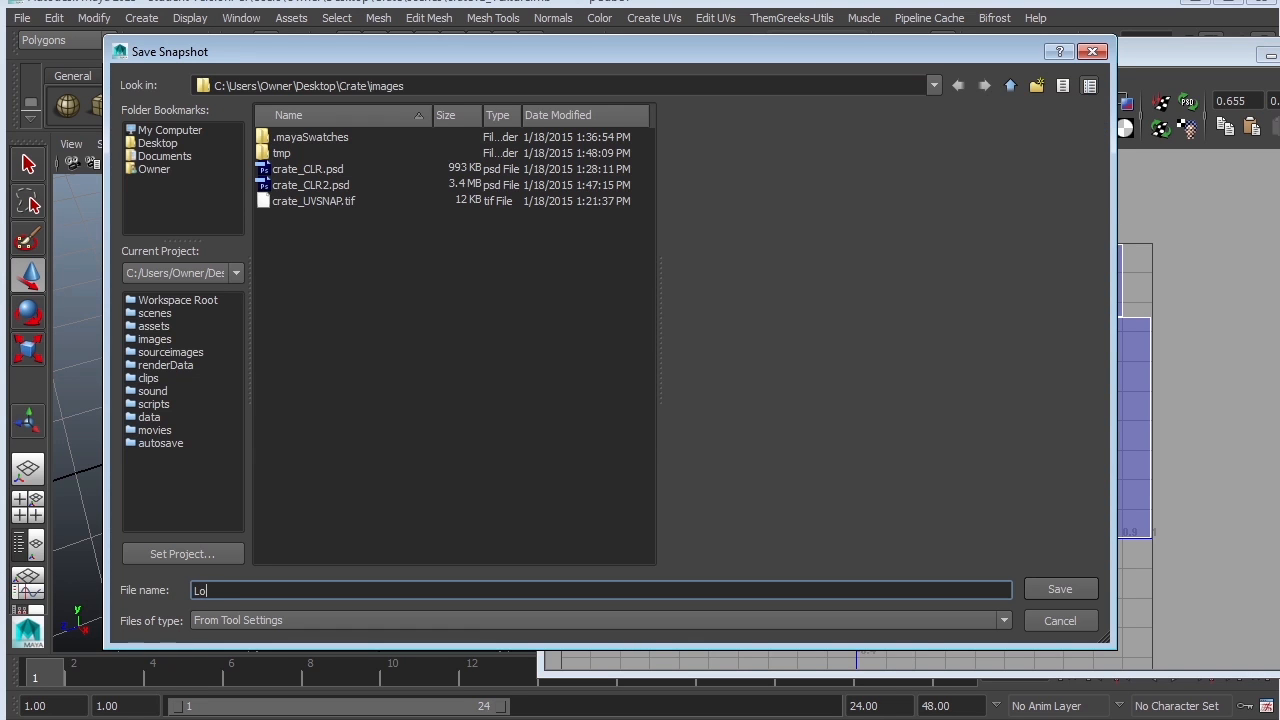
pyautogui.write('ngCrate_UVsnap')
pyautogui.press('Return')
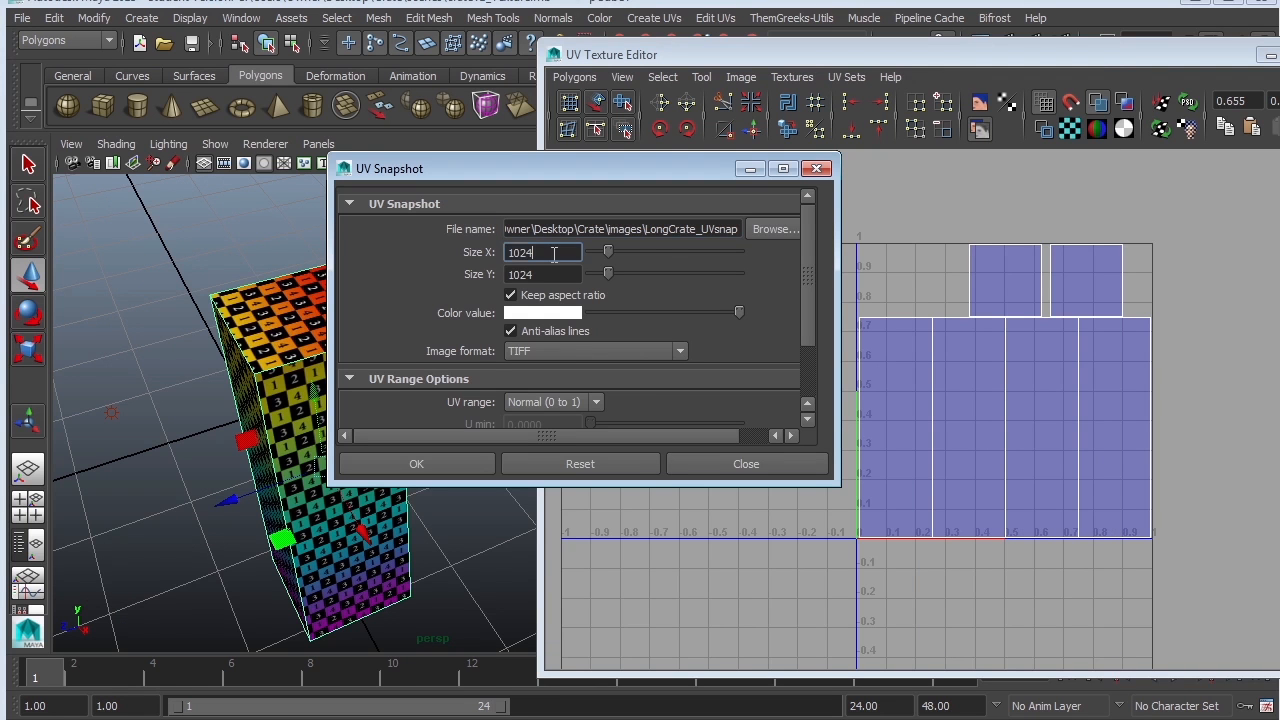
pyautogui.click(444, 464)
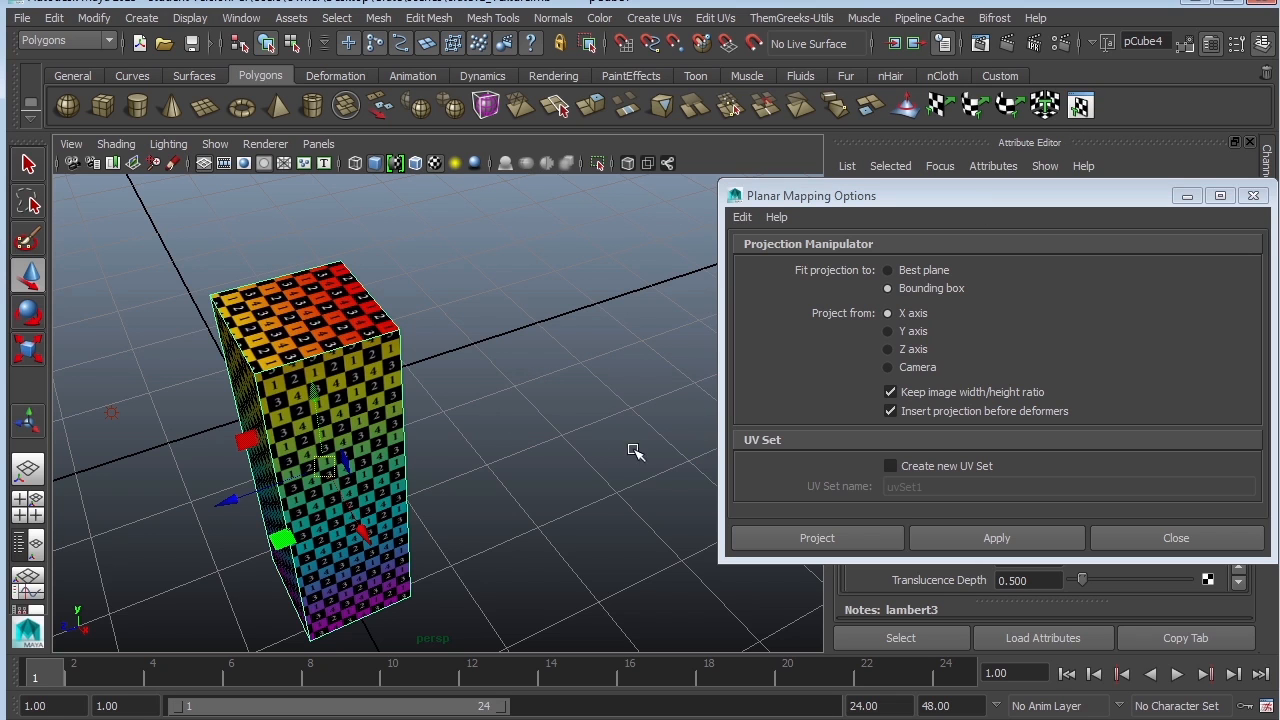
pyautogui.click(1253, 196)
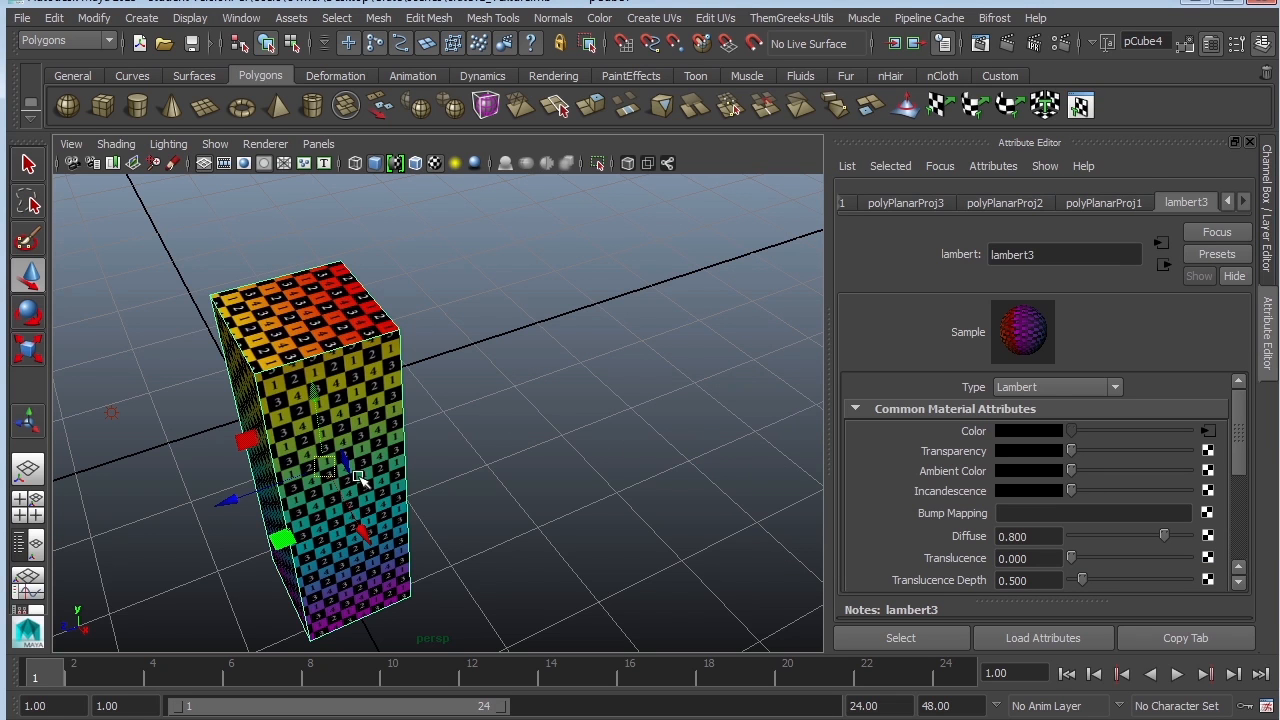